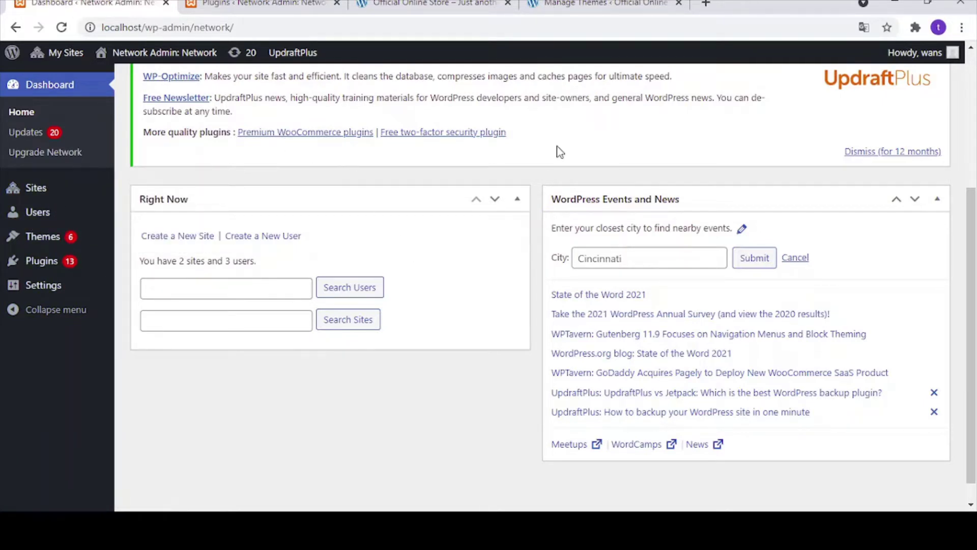
# Examine the network admin's installed plugins, comparing the network-activated ones with those not network-activated.
pyautogui.click(595, 4)
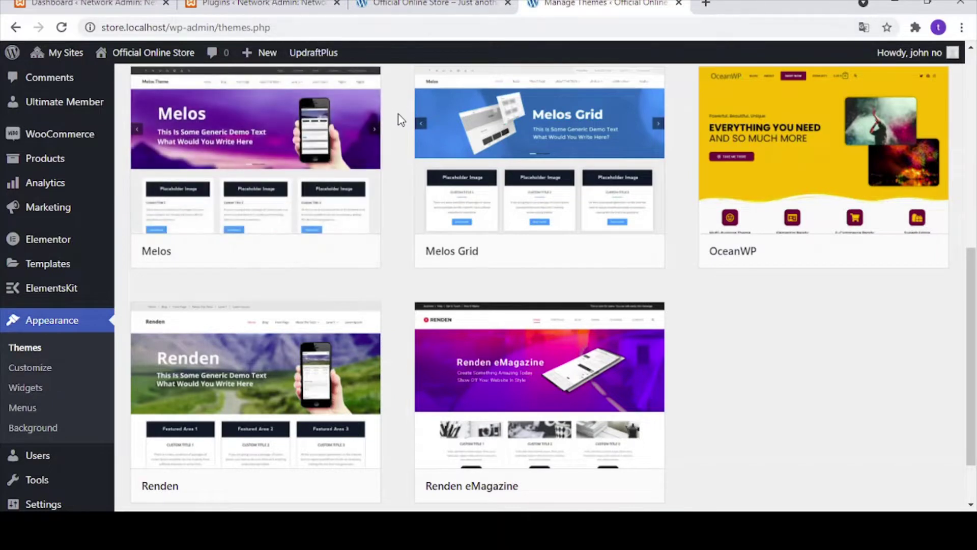
pyautogui.click(297, 10)
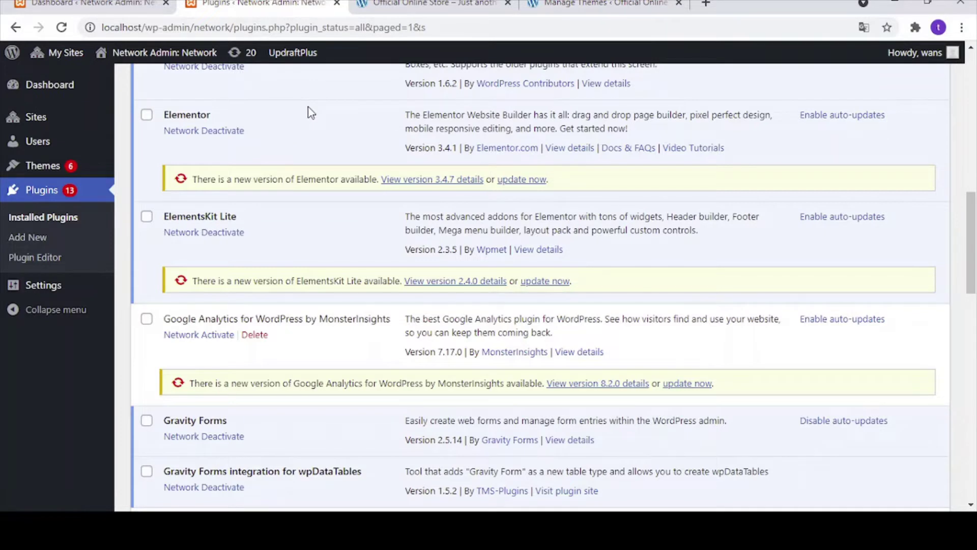
pyautogui.moveTo(49, 149)
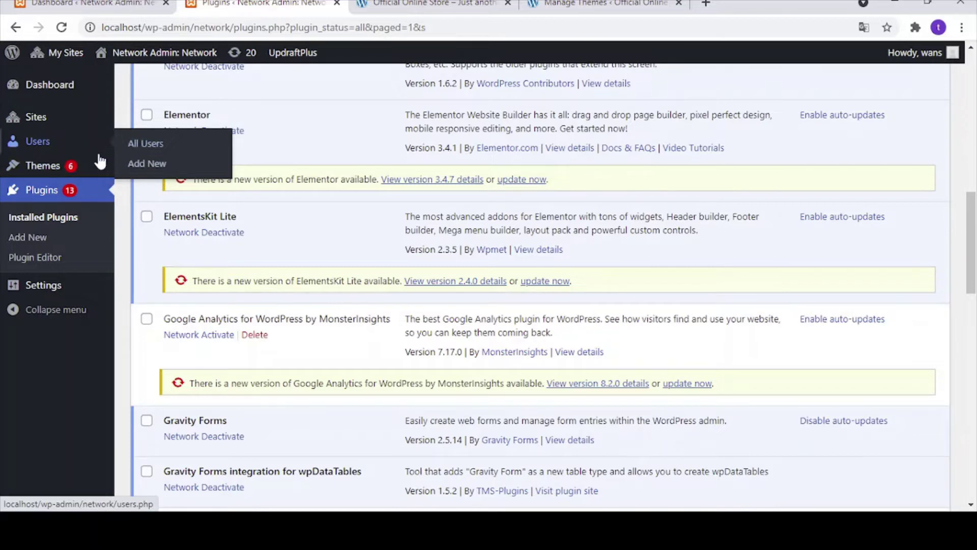
pyautogui.scroll(5, 265, 267)
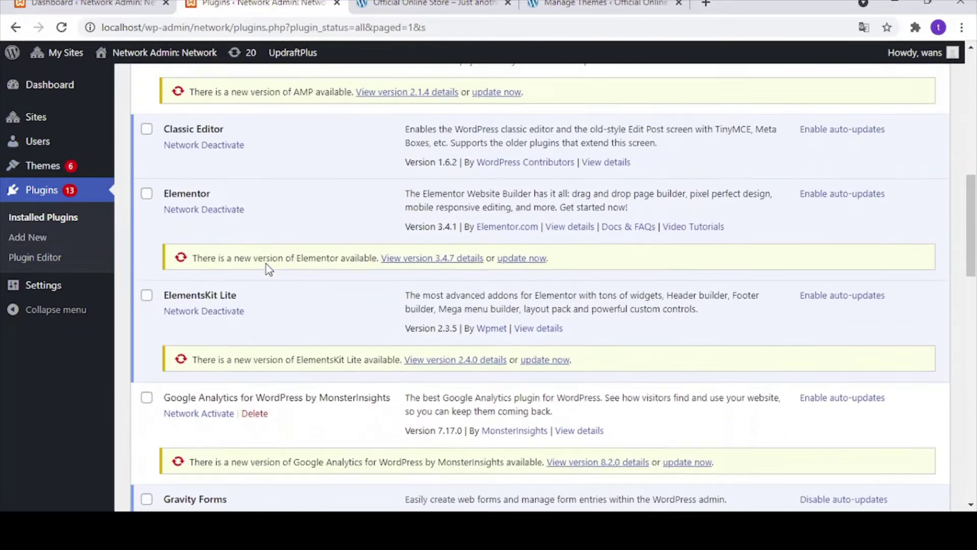
pyautogui.scroll(4, 275, 264)
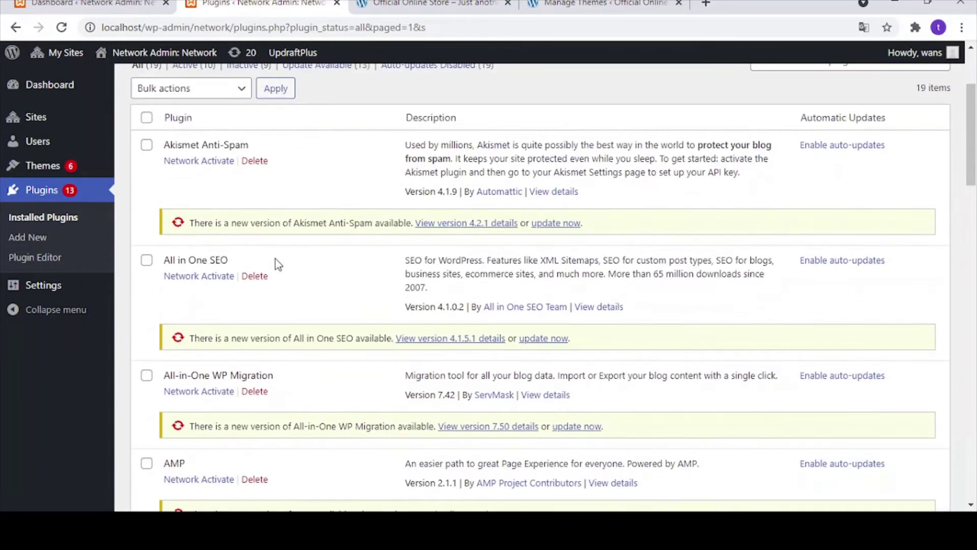
pyautogui.scroll(-5, 277, 264)
pyautogui.scroll(-10, 280, 264)
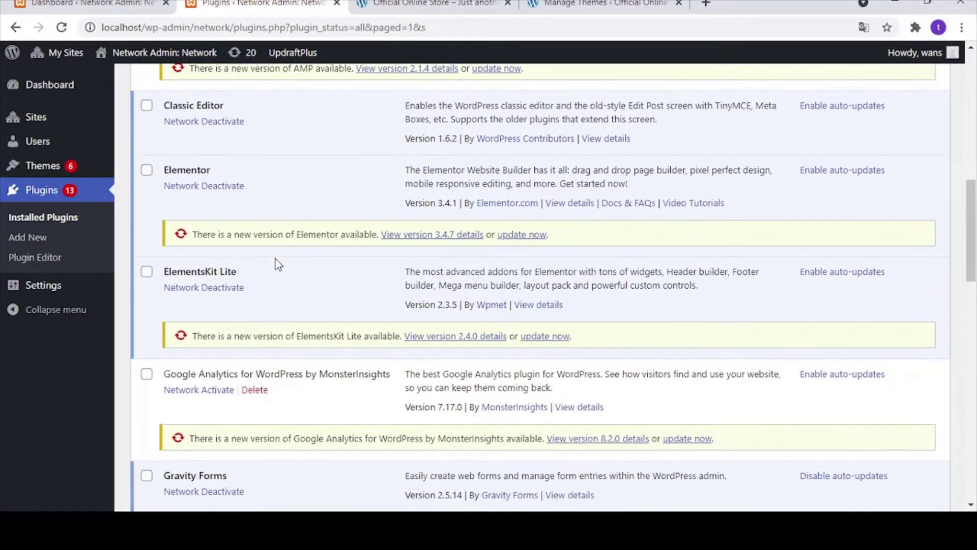
pyautogui.scroll(-3, 303, 275)
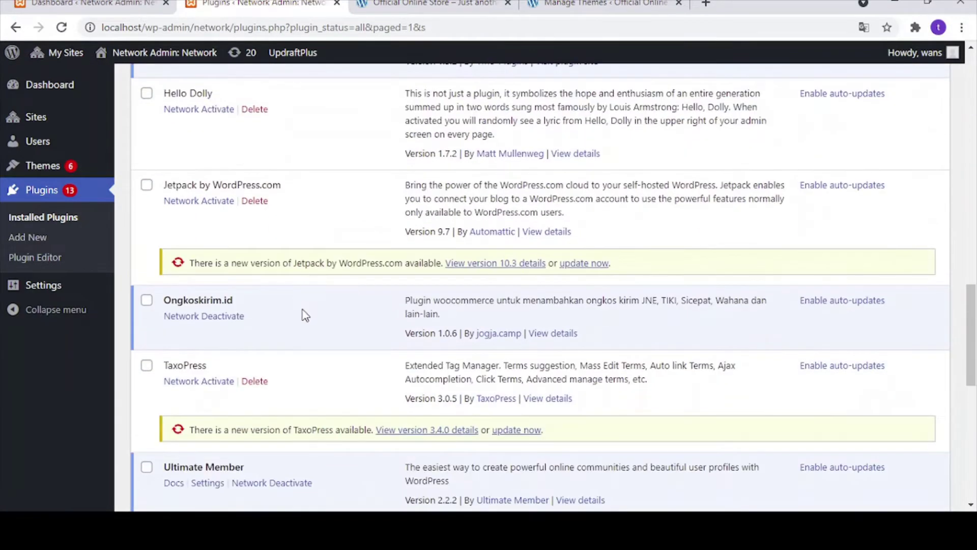
pyautogui.scroll(-4, 305, 325)
pyautogui.scroll(10, 327, 336)
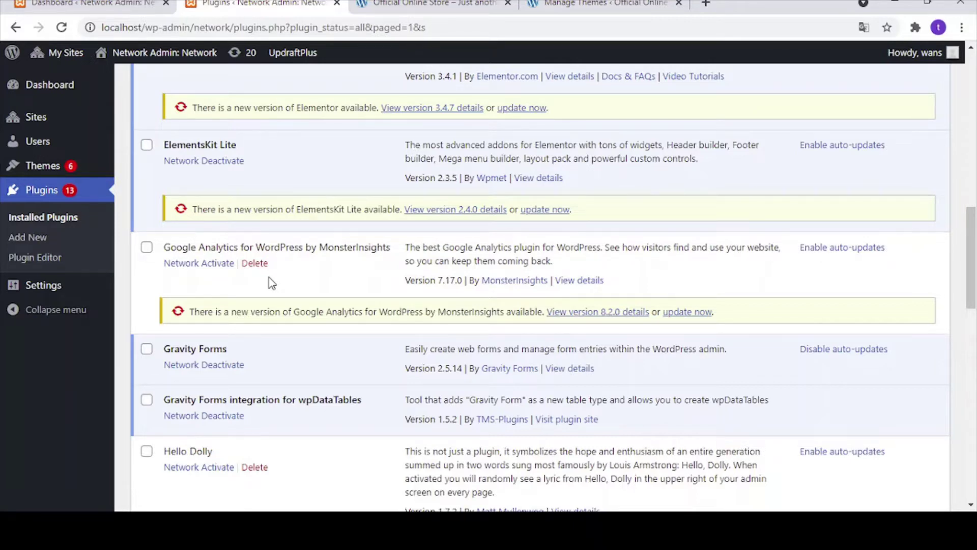
pyautogui.scroll(9, 243, 164)
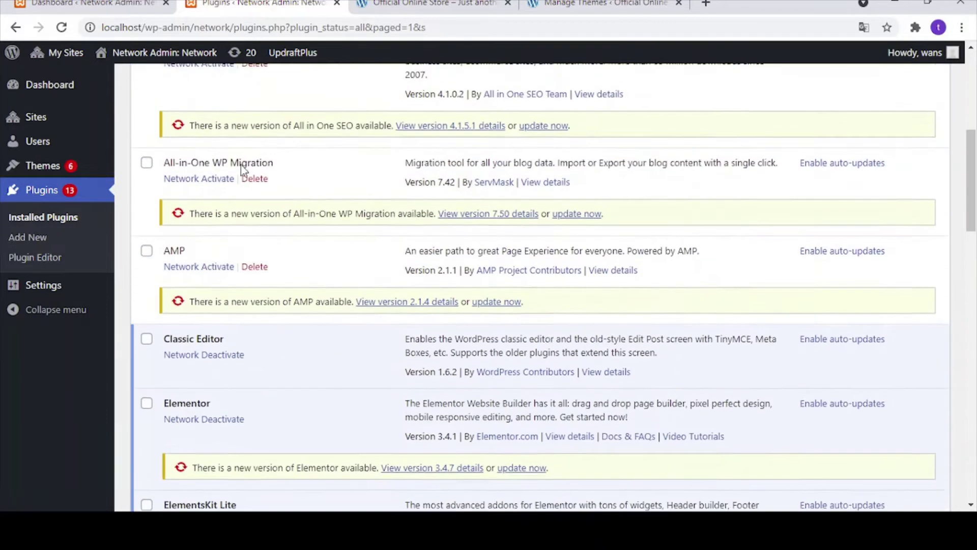
pyautogui.scroll(4, 241, 165)
pyautogui.scroll(-7, 283, 174)
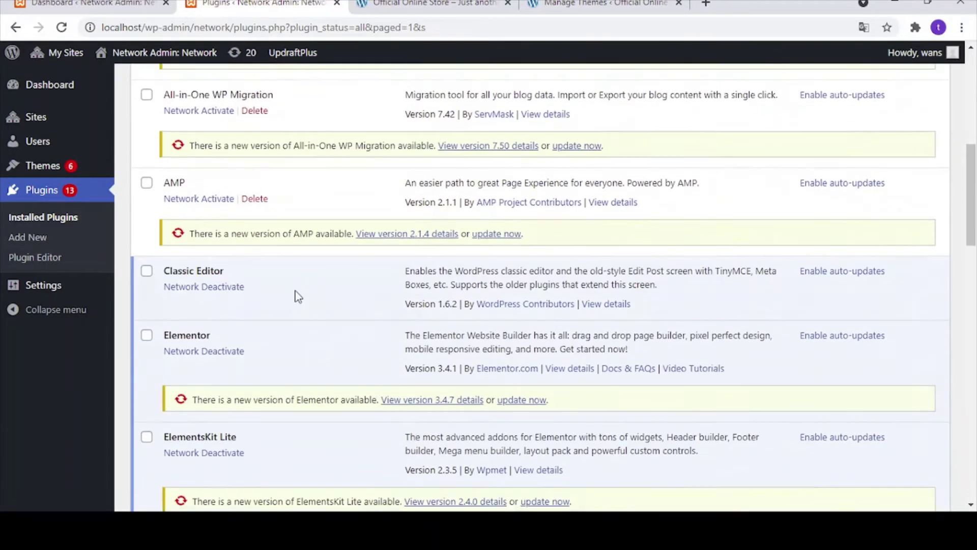
pyautogui.scroll(-6, 236, 370)
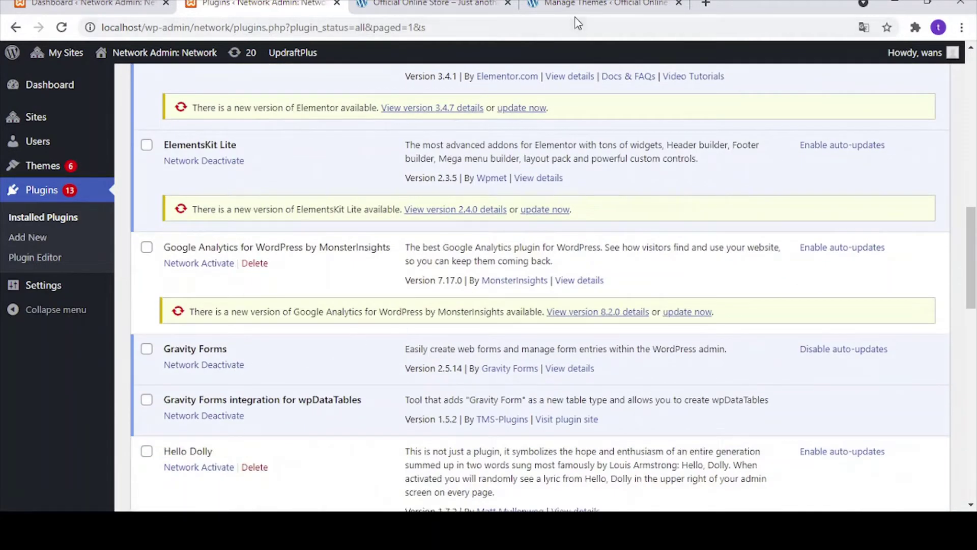
# Examine the themes available to the Official Online Store site, including the active one.
pyautogui.click(587, 2)
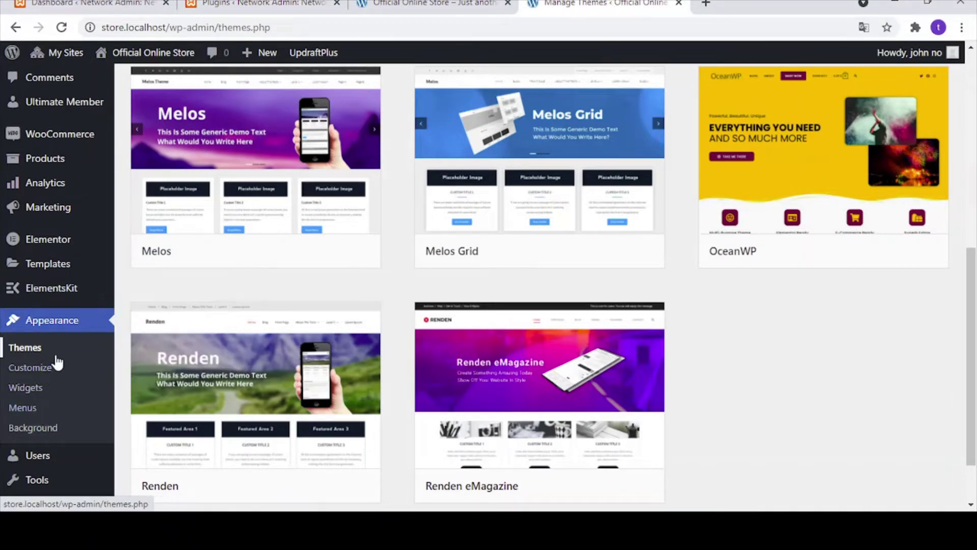
pyautogui.scroll(-3, 59, 382)
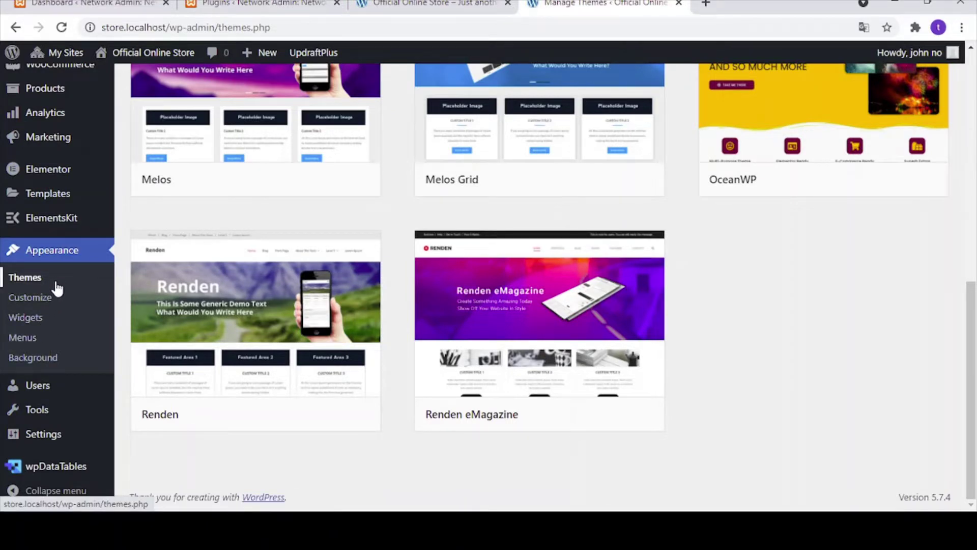
pyautogui.scroll(5, 407, 327)
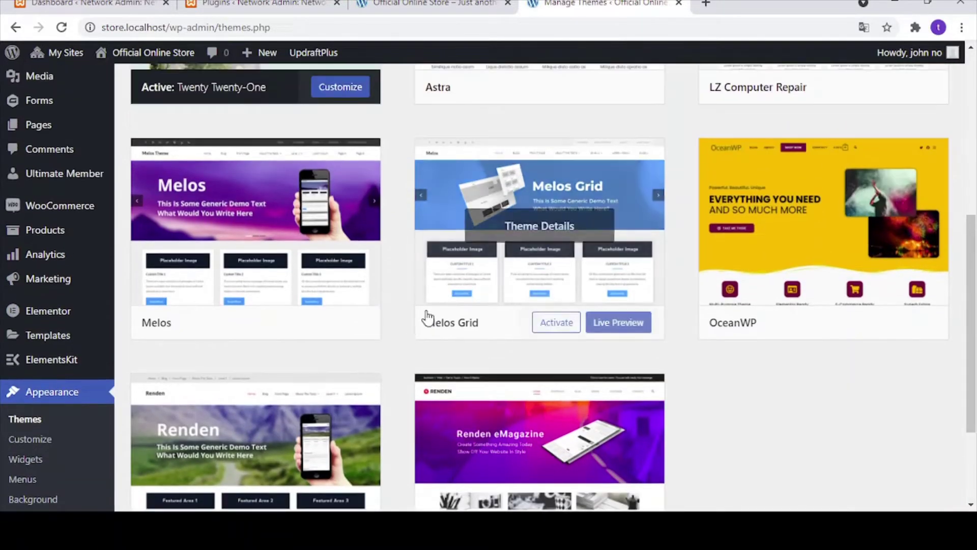
pyautogui.scroll(5, 426, 318)
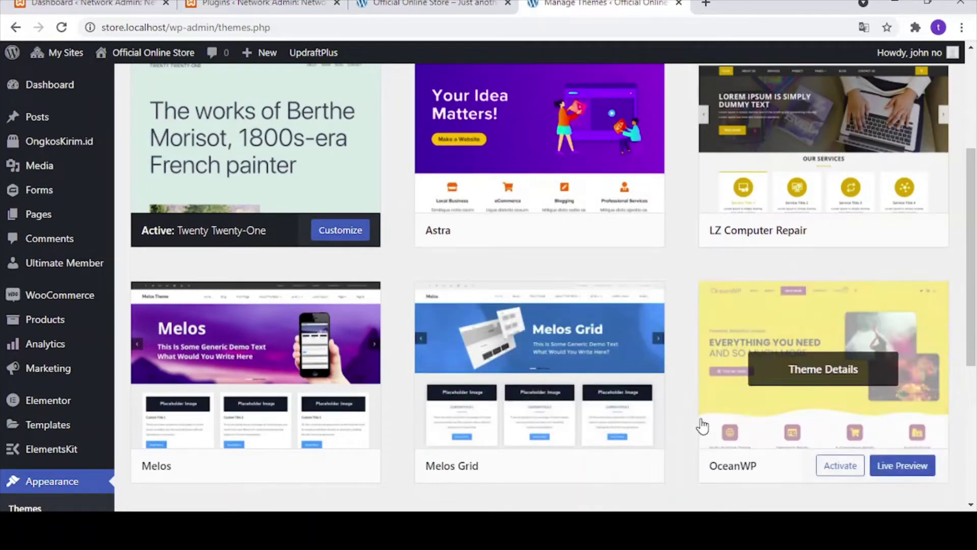
pyautogui.scroll(-7, 703, 426)
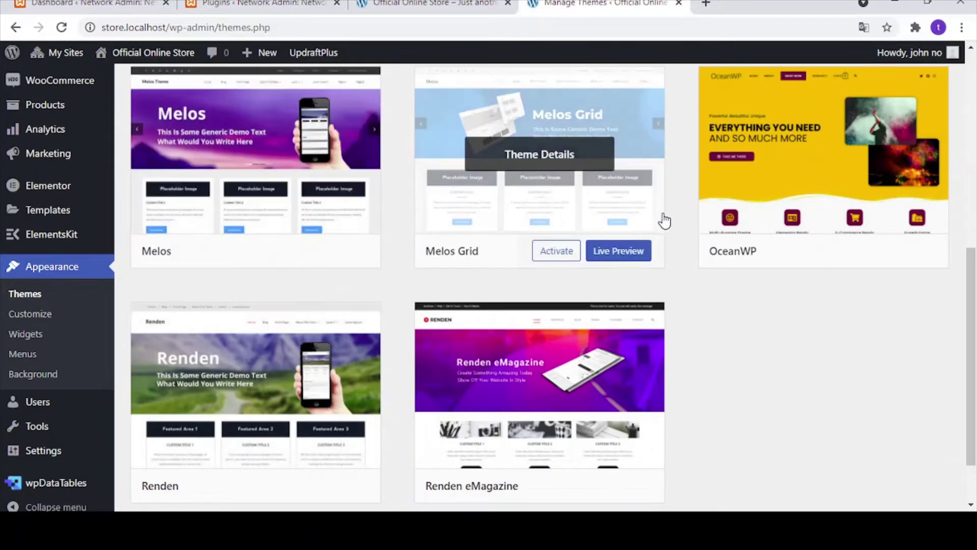
pyautogui.scroll(7, 664, 221)
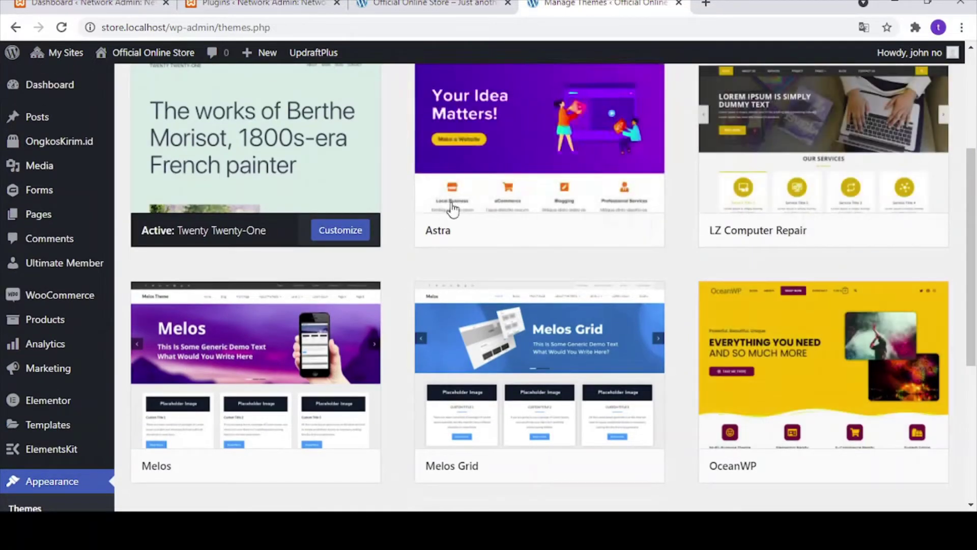
pyautogui.scroll(-2, 438, 325)
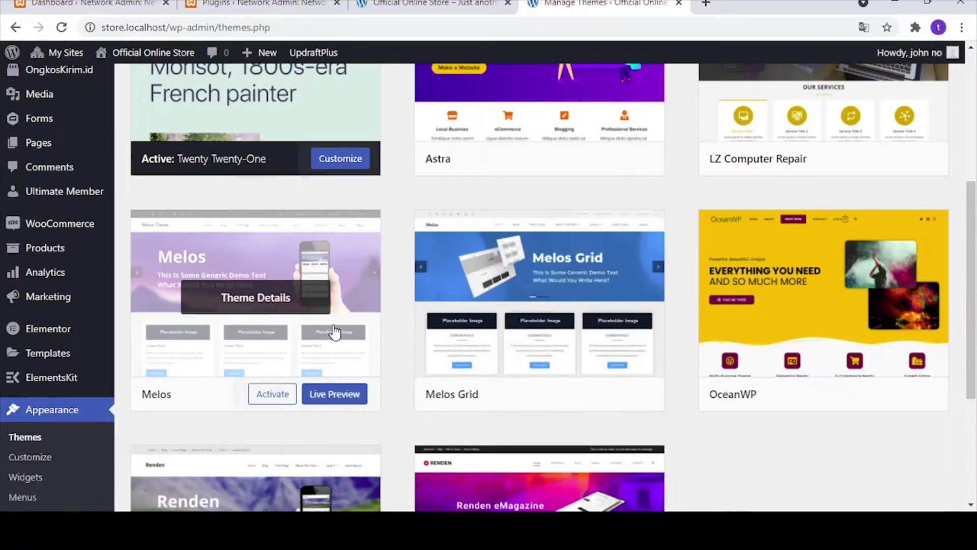
pyautogui.scroll(-7, 619, 383)
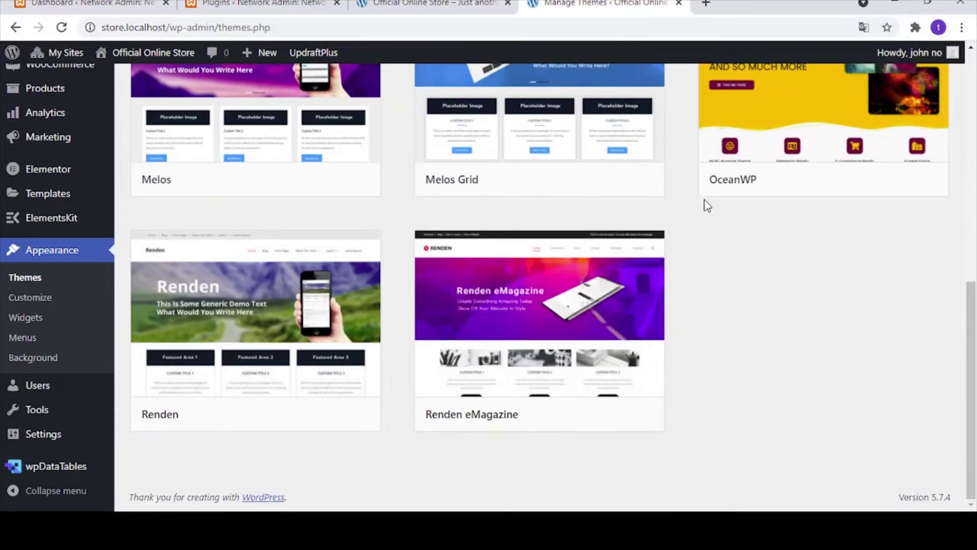
pyautogui.scroll(4, 723, 206)
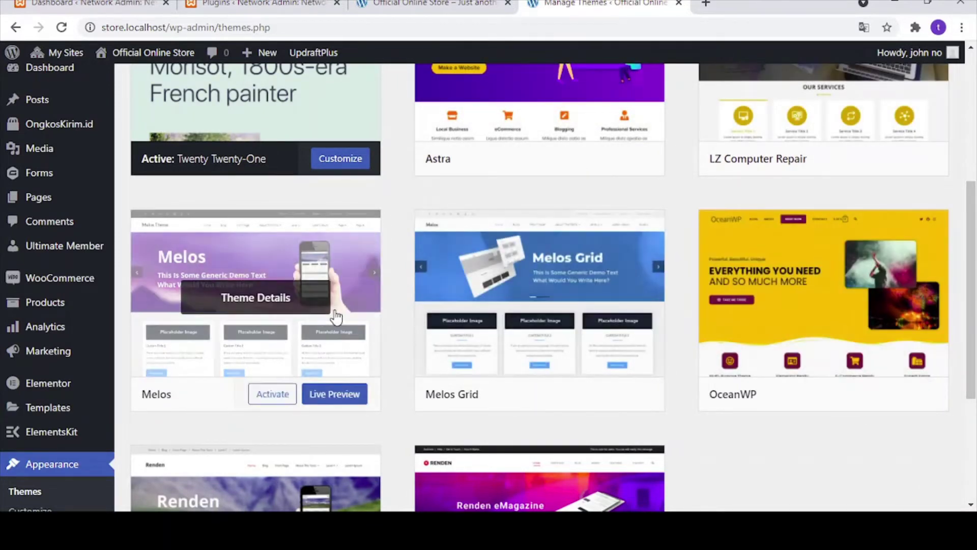
pyautogui.scroll(-4, 486, 385)
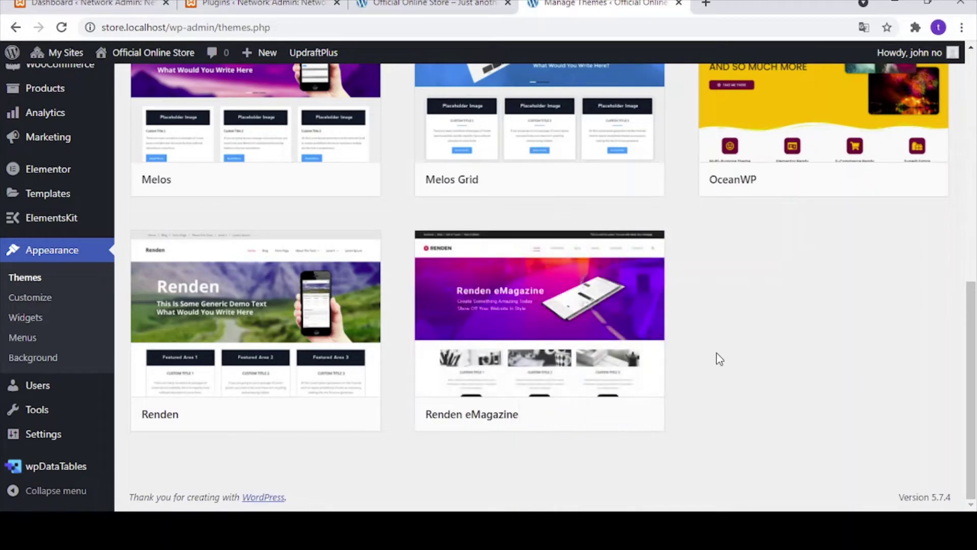
pyautogui.scroll(1, 715, 332)
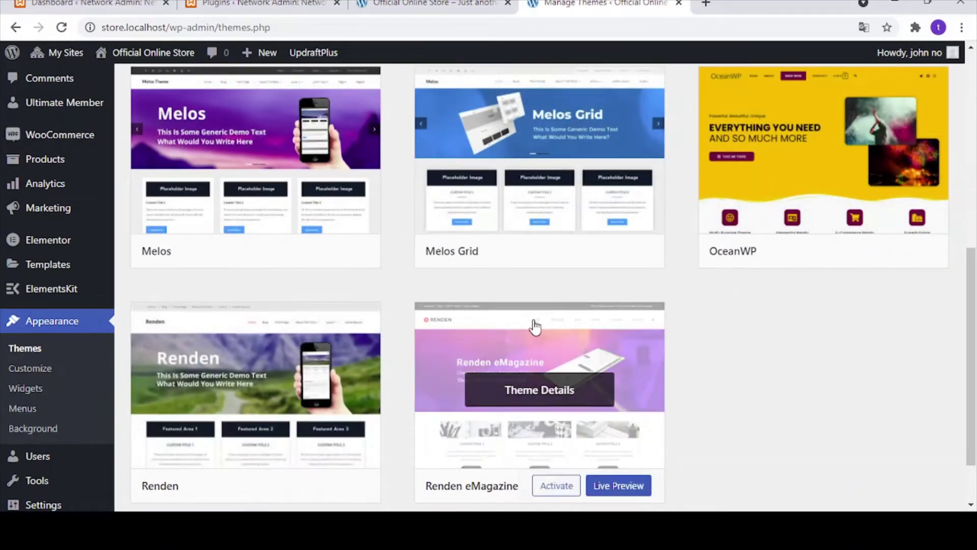
pyautogui.scroll(5, 729, 304)
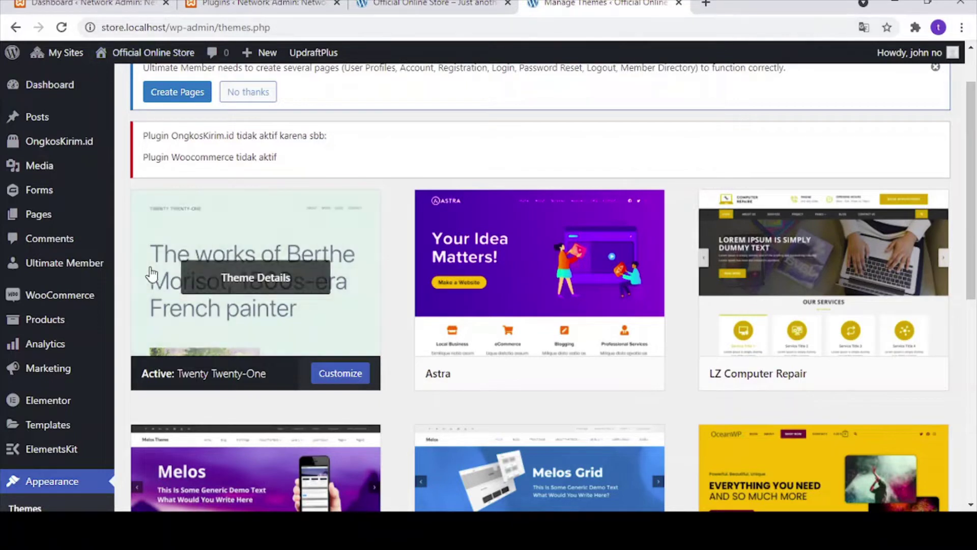
pyautogui.moveTo(486, 213)
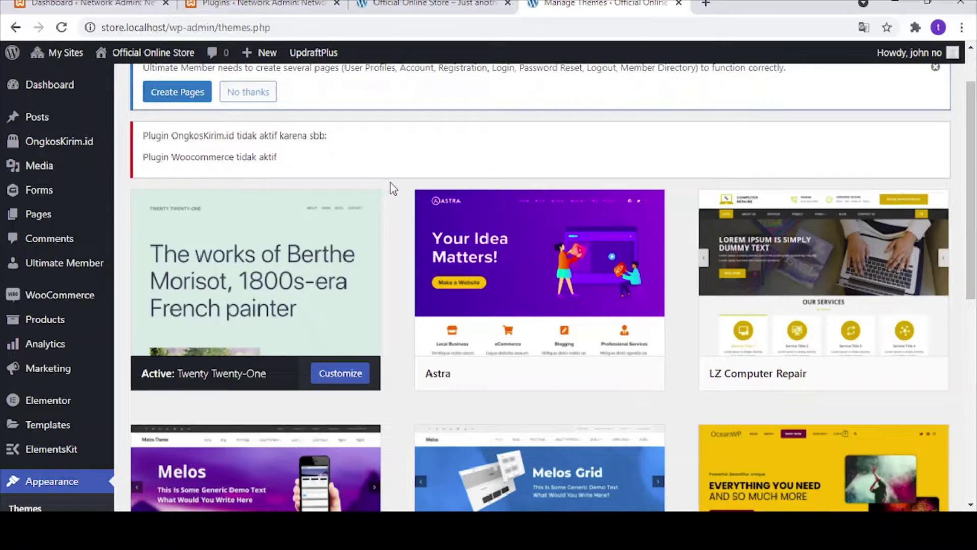
# Examine which sections the store site's administrator has in the admin navigation, from Dashboard and WooCommerce to Users and wpDataTables.
pyautogui.scroll(-3, 64, 426)
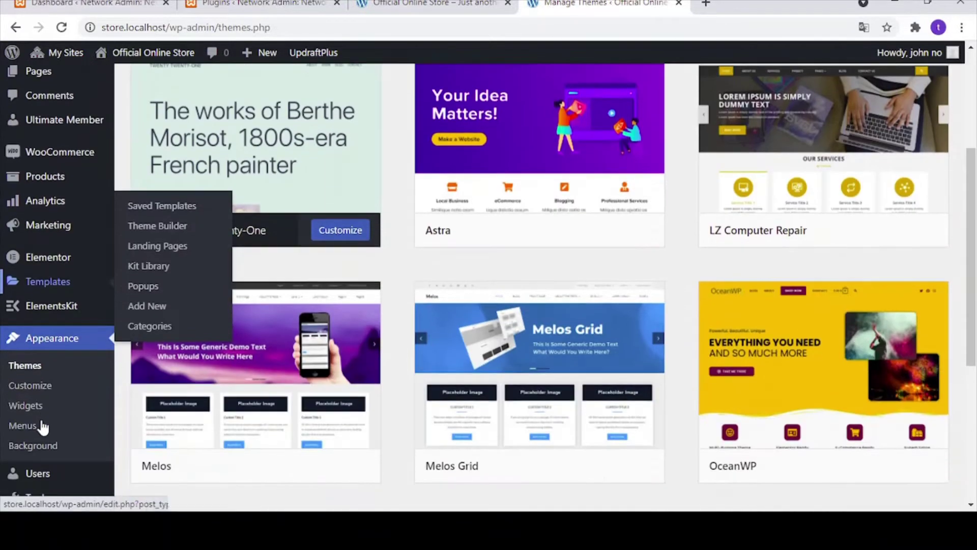
pyautogui.scroll(-3, 65, 432)
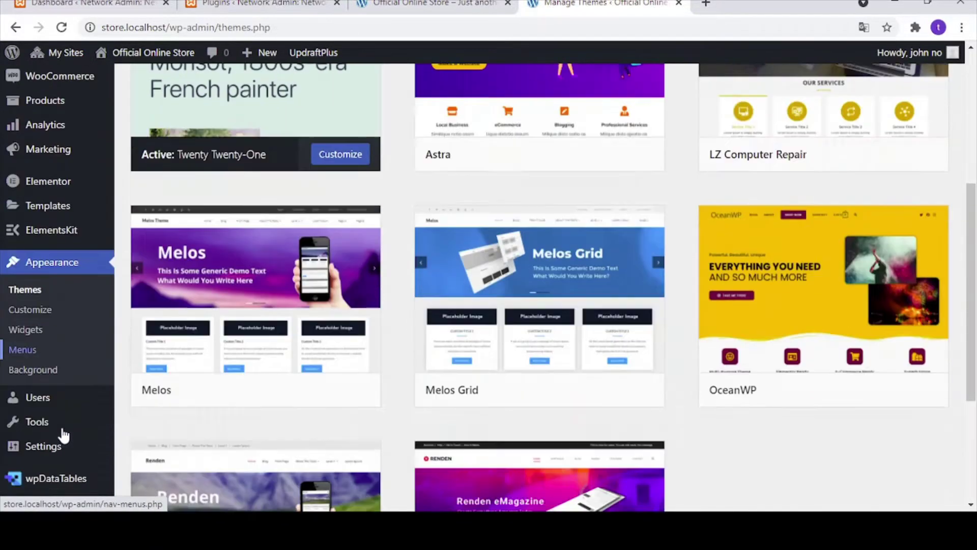
pyautogui.moveTo(60, 389)
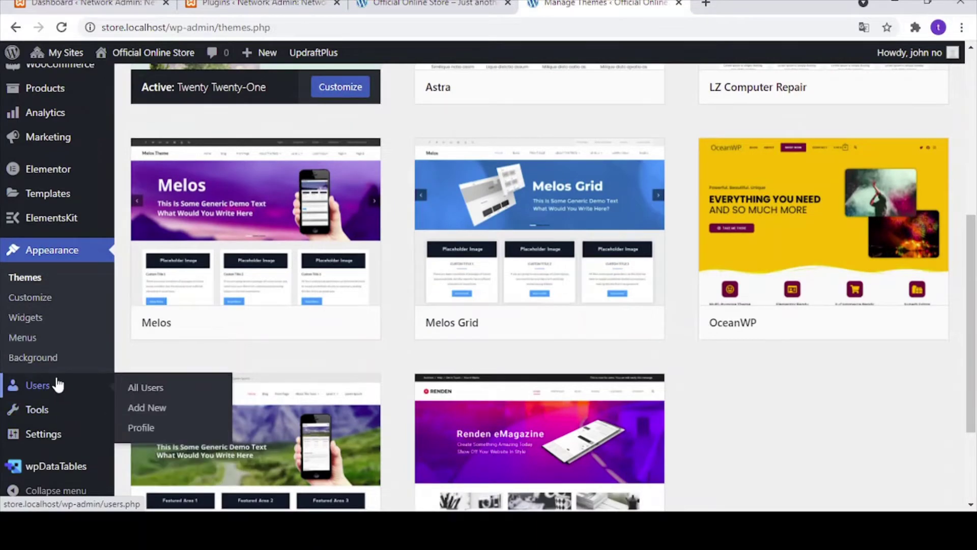
pyautogui.scroll(3, 55, 392)
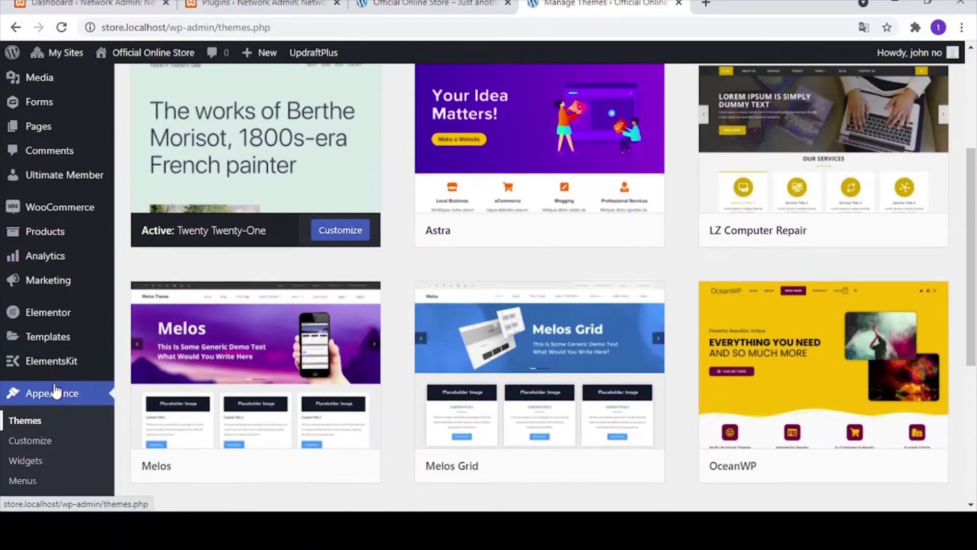
pyautogui.scroll(-3, 55, 393)
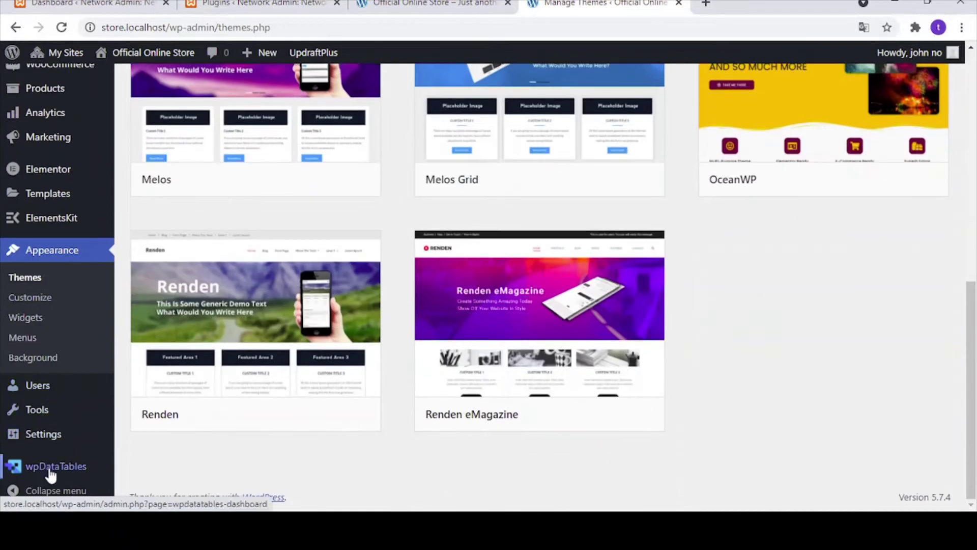
pyautogui.scroll(3, 33, 357)
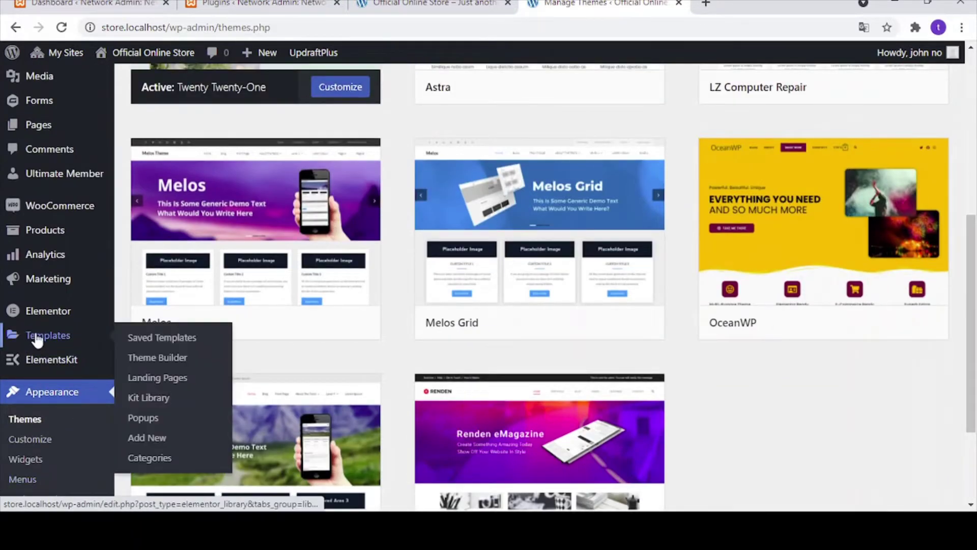
pyautogui.scroll(3, 36, 286)
pyautogui.scroll(2, 37, 277)
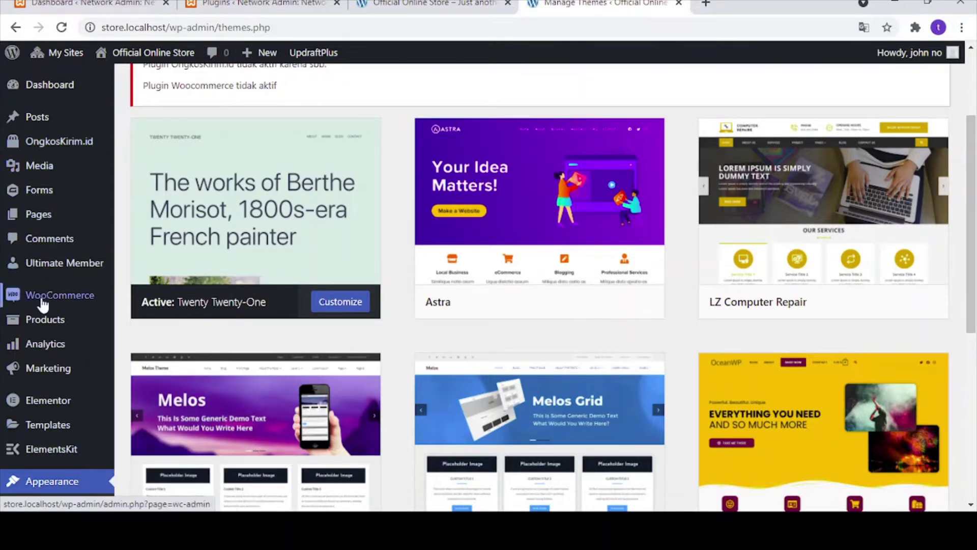
pyautogui.click(51, 152)
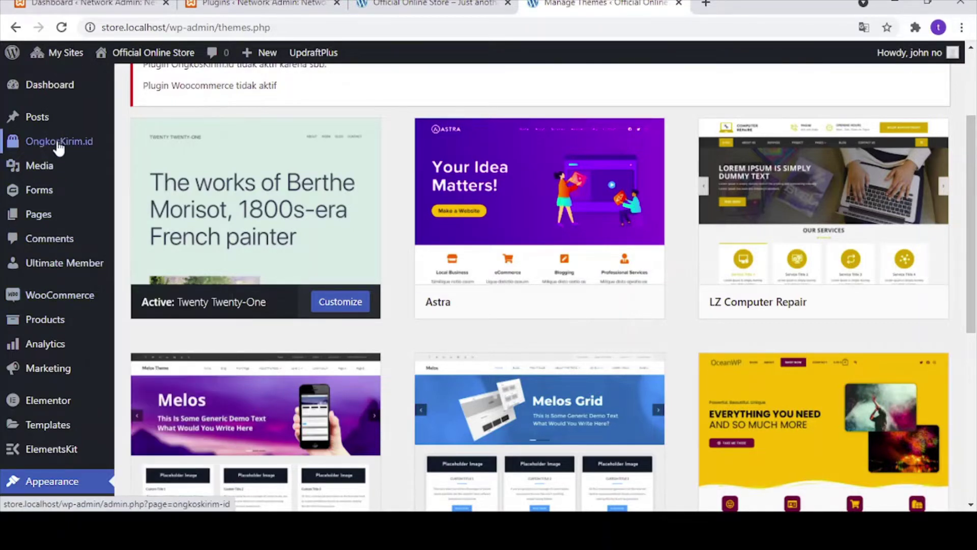
pyautogui.moveTo(75, 300)
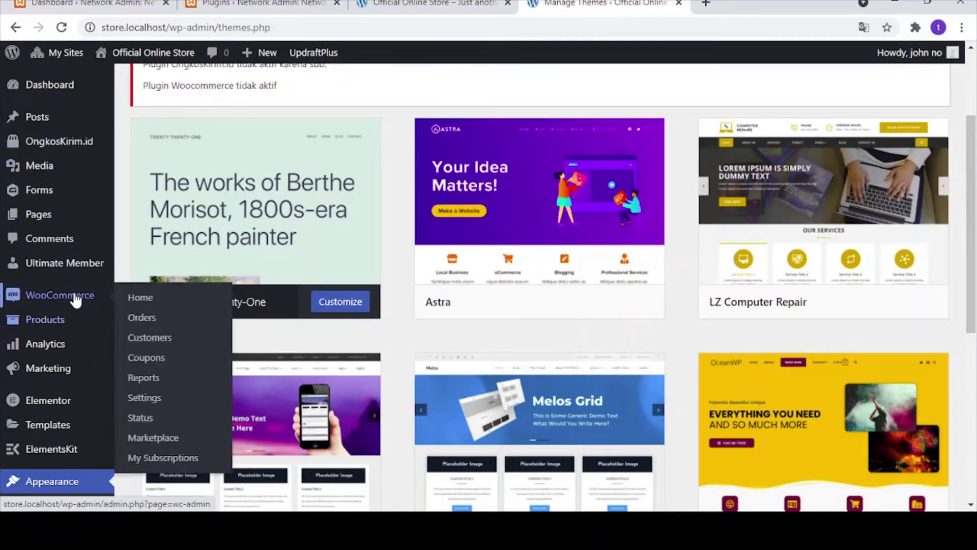
pyautogui.scroll(-7, 61, 392)
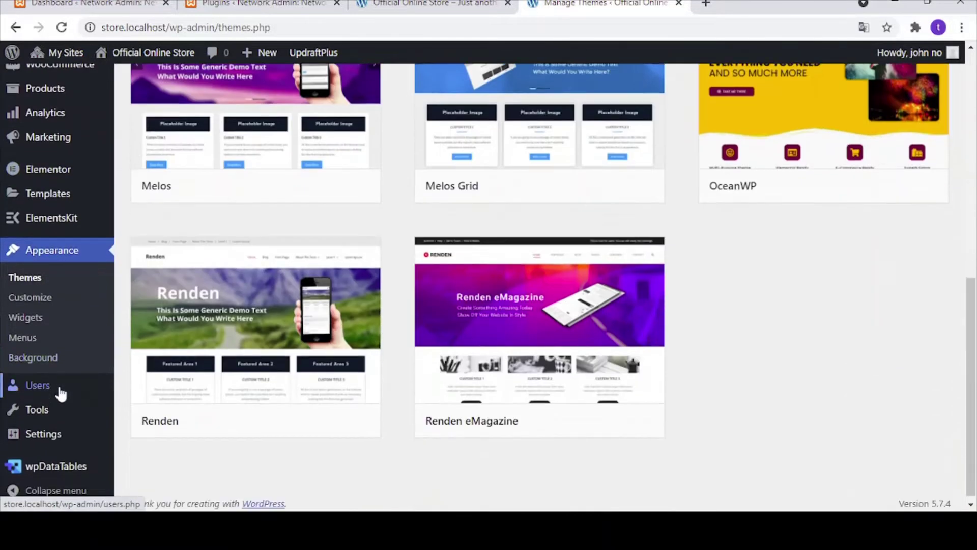
pyautogui.scroll(5, 64, 229)
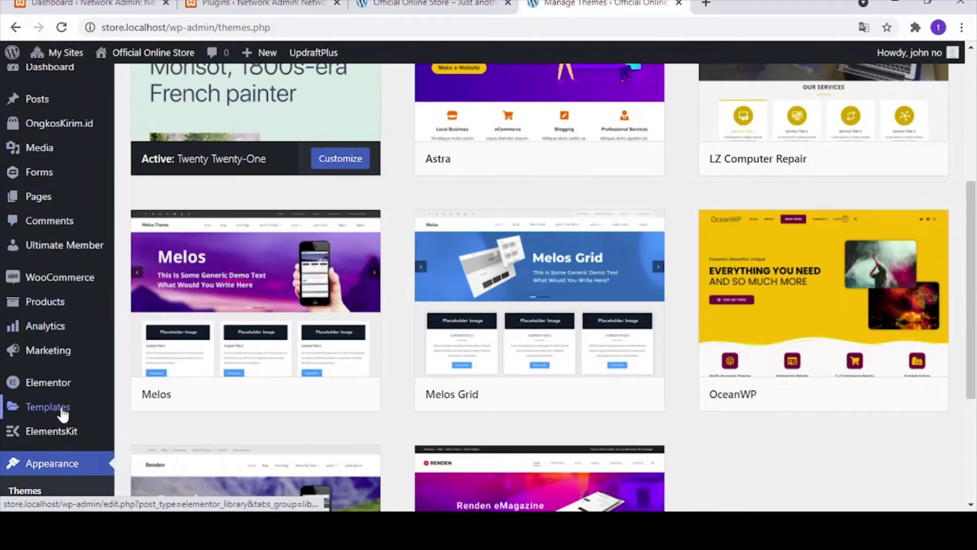
# Examine the entries under Settings, Tools and WooCommerce in the store site's admin navigation.
pyautogui.scroll(-4, 64, 402)
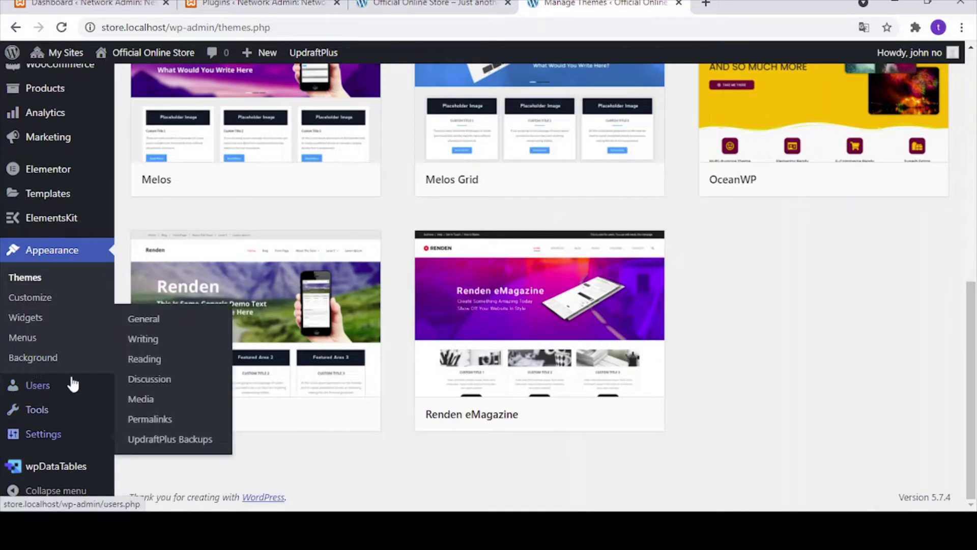
pyautogui.scroll(2, 57, 356)
pyautogui.scroll(-2, 56, 356)
pyautogui.moveTo(61, 464)
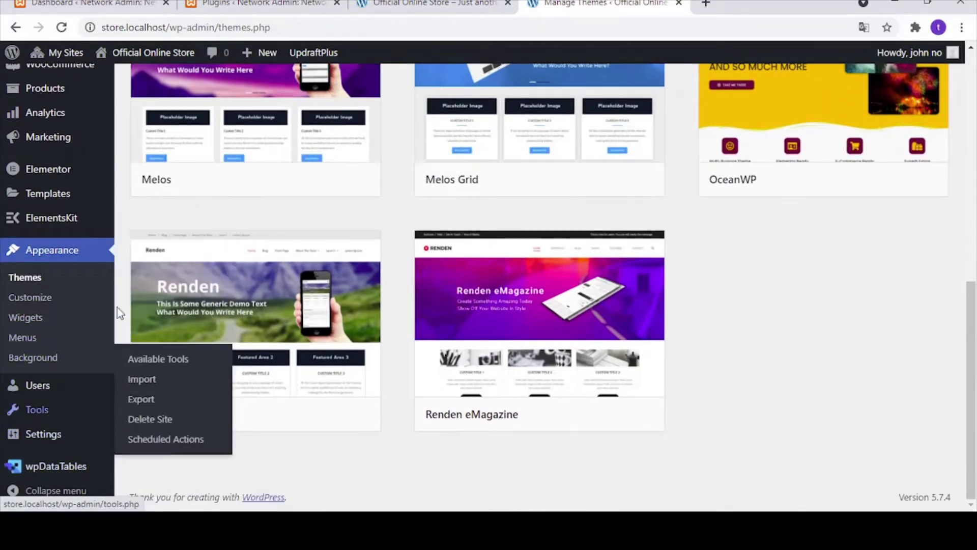
pyautogui.moveTo(87, 142)
pyautogui.scroll(2, 87, 141)
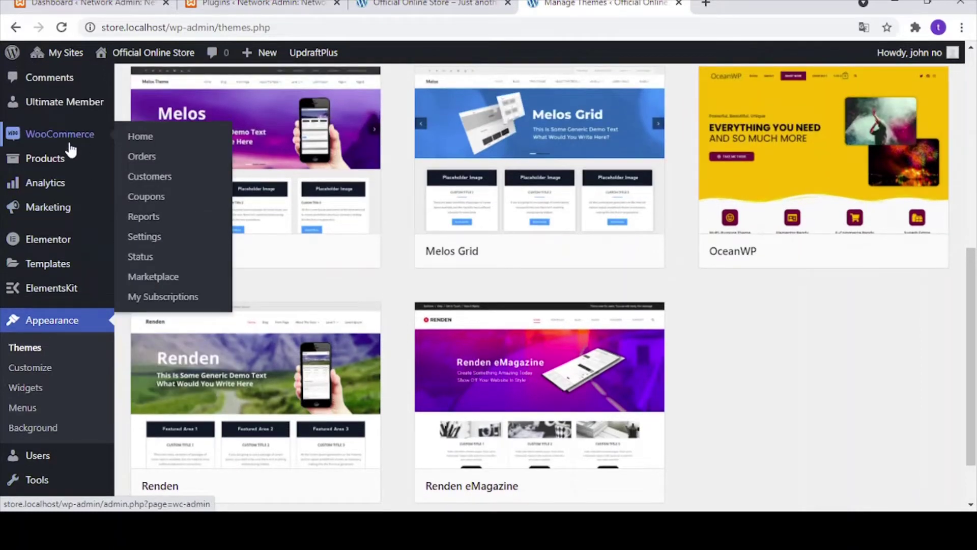
pyautogui.scroll(6, 66, 153)
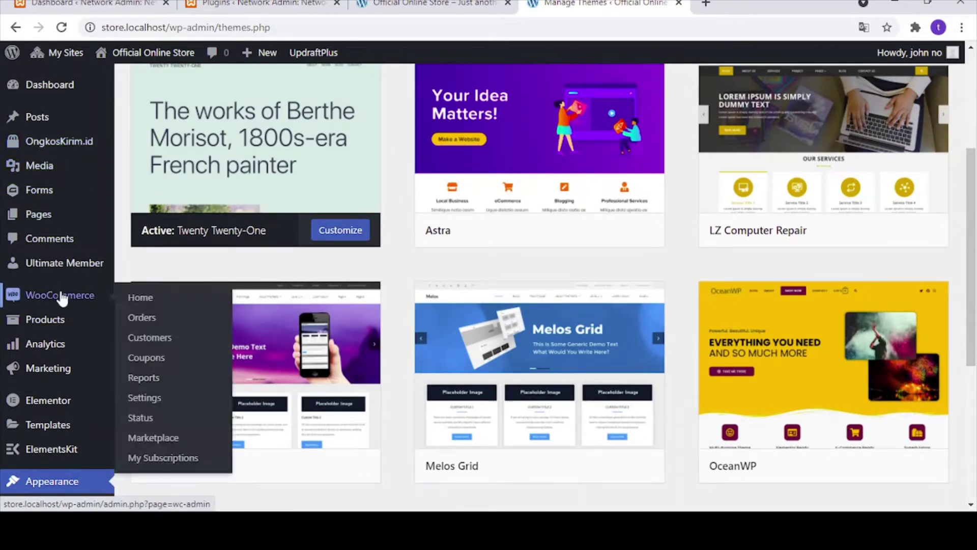
# Compare the network admin's installed plugins with the plugin sections, such as WooCommerce, in the store site's admin navigation.
pyautogui.click(250, 3)
pyautogui.scroll(-10, 236, 330)
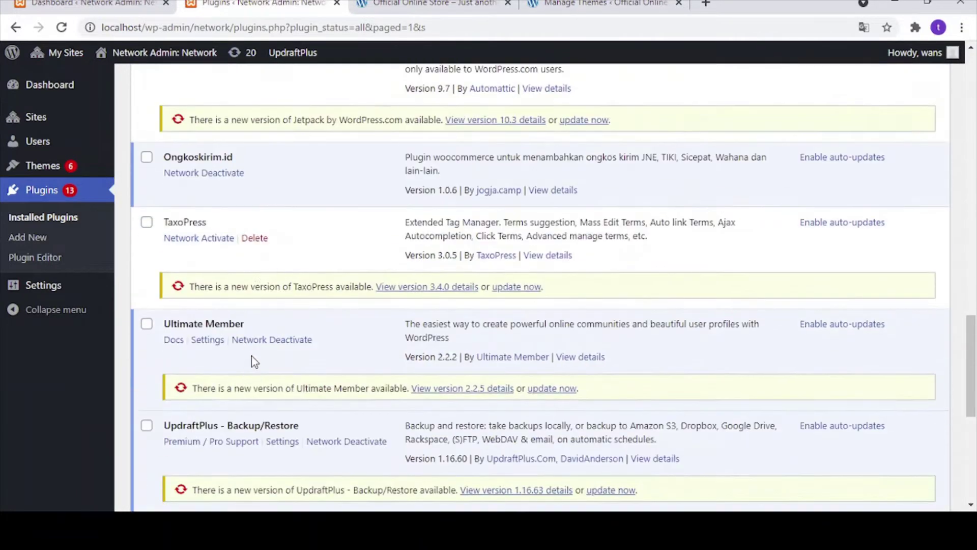
pyautogui.scroll(20, 224, 331)
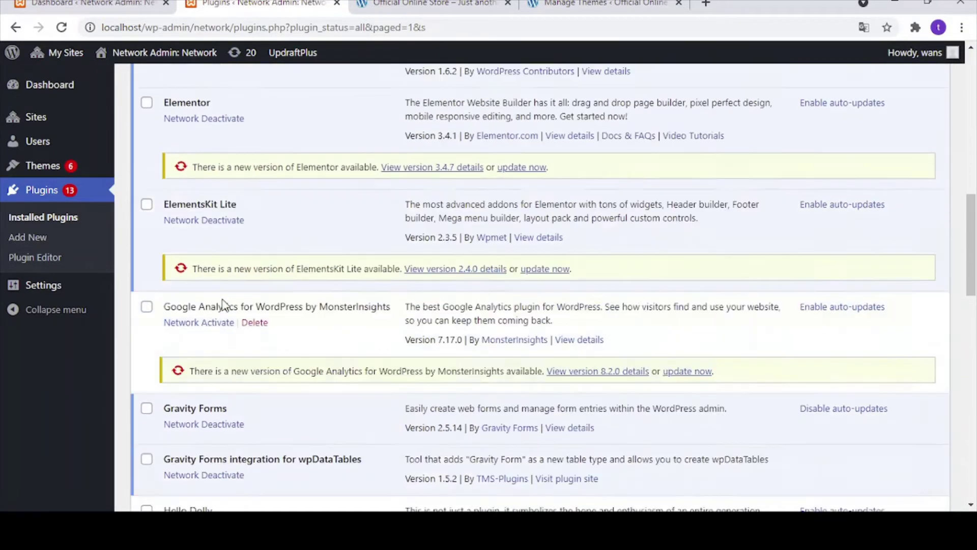
pyautogui.scroll(-20, 221, 301)
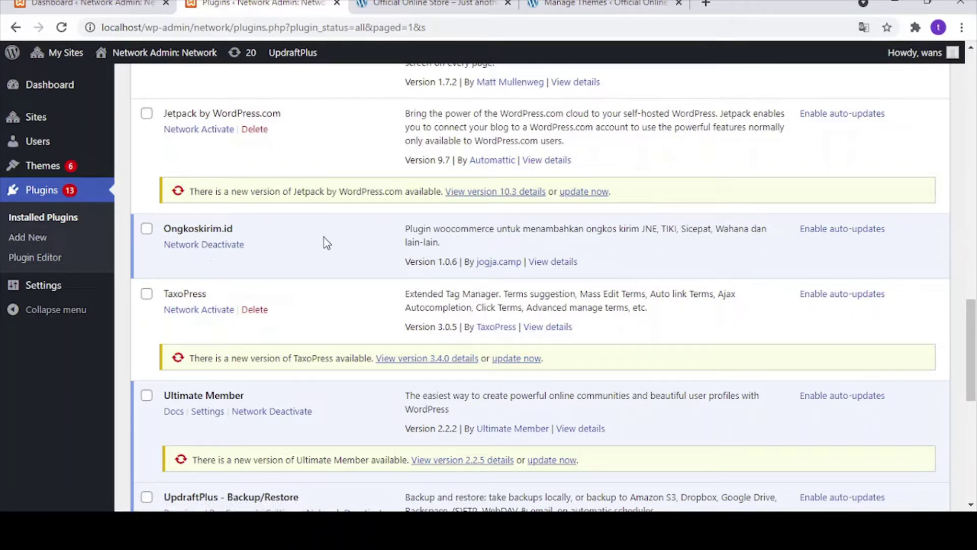
pyautogui.click(603, 5)
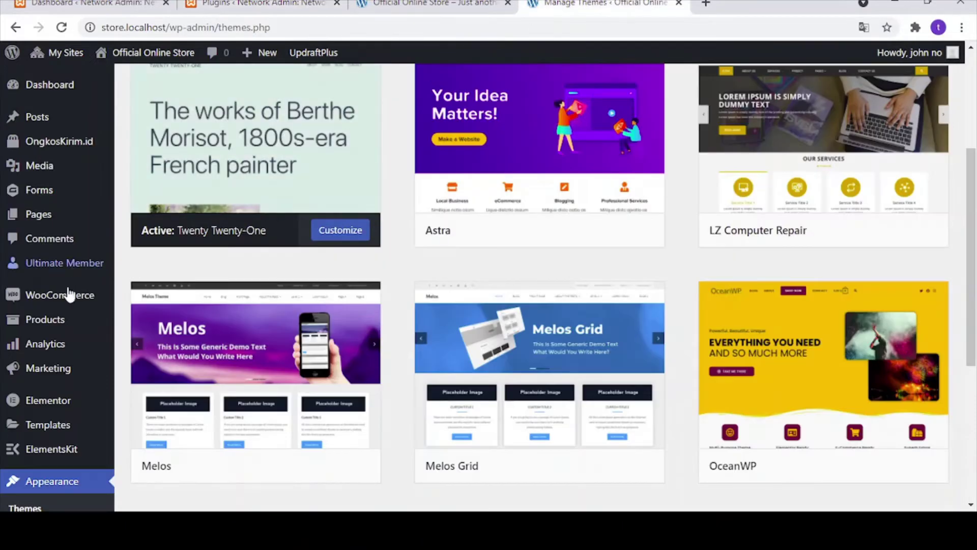
pyautogui.moveTo(43, 340)
pyautogui.moveTo(49, 303)
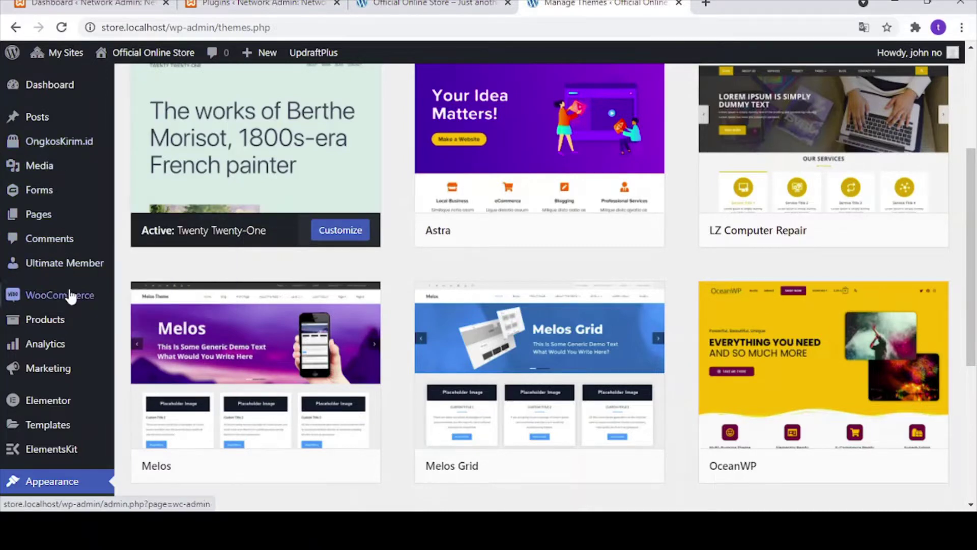
pyautogui.moveTo(264, 351)
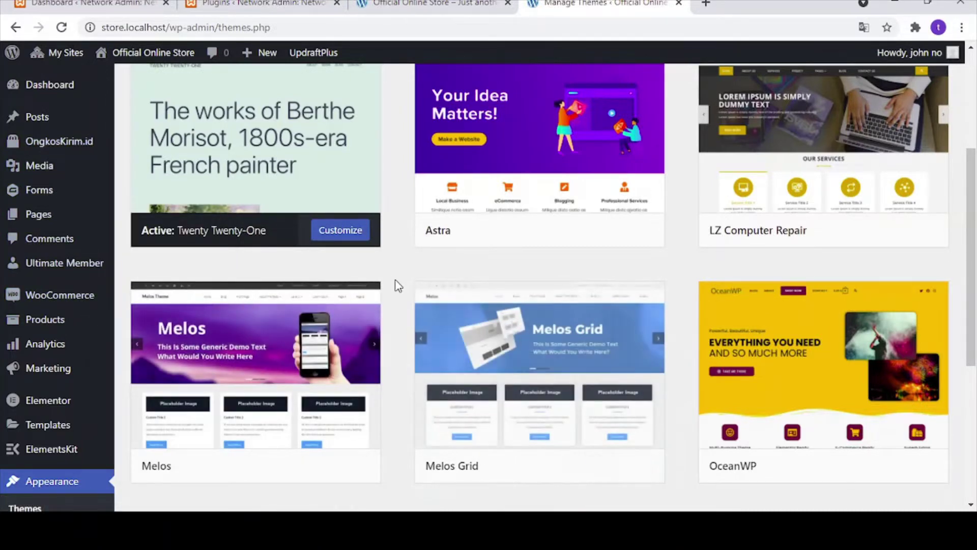
# Review the themes available to the Official Online Store site and activate OceanWP.
pyautogui.scroll(1, 392, 280)
pyautogui.scroll(1, 391, 194)
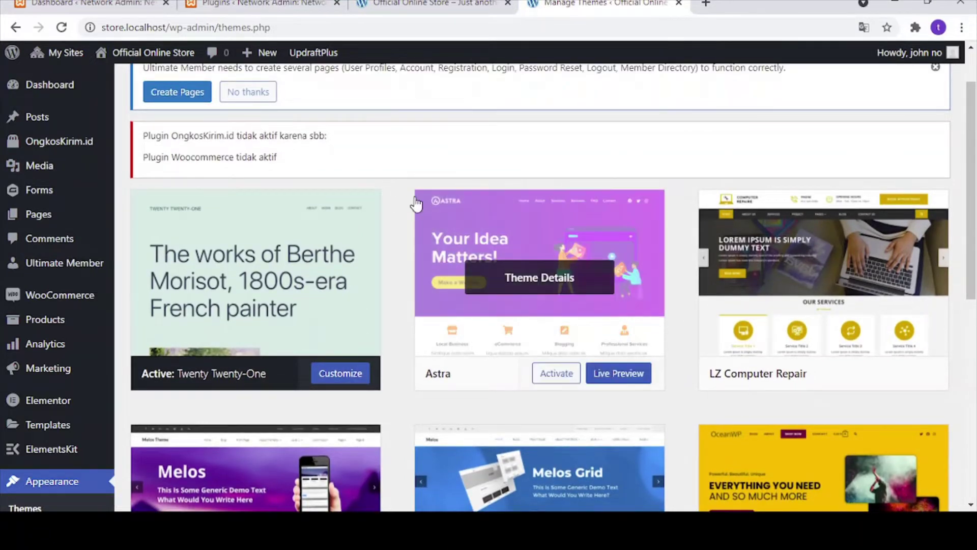
pyautogui.moveTo(640, 323)
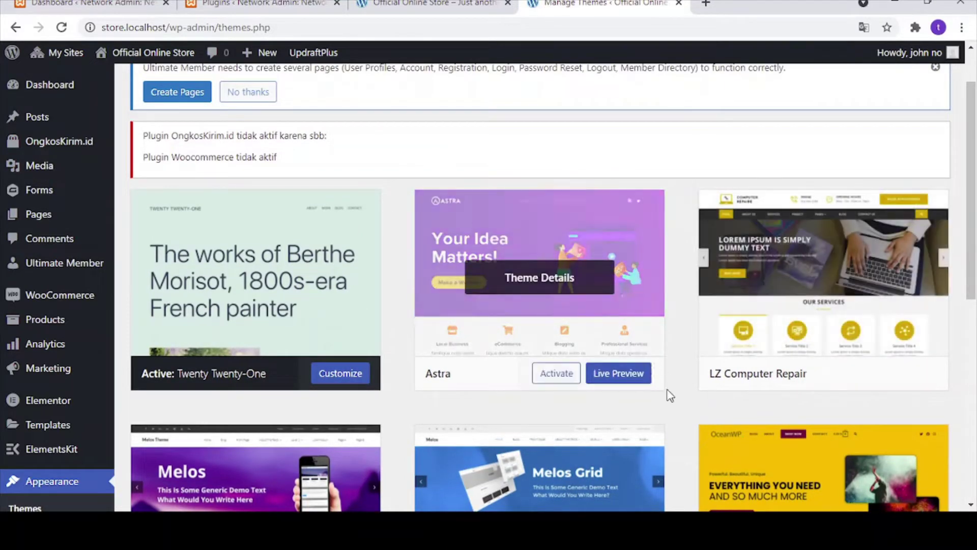
pyautogui.scroll(-2, 670, 398)
pyautogui.scroll(-3, 674, 403)
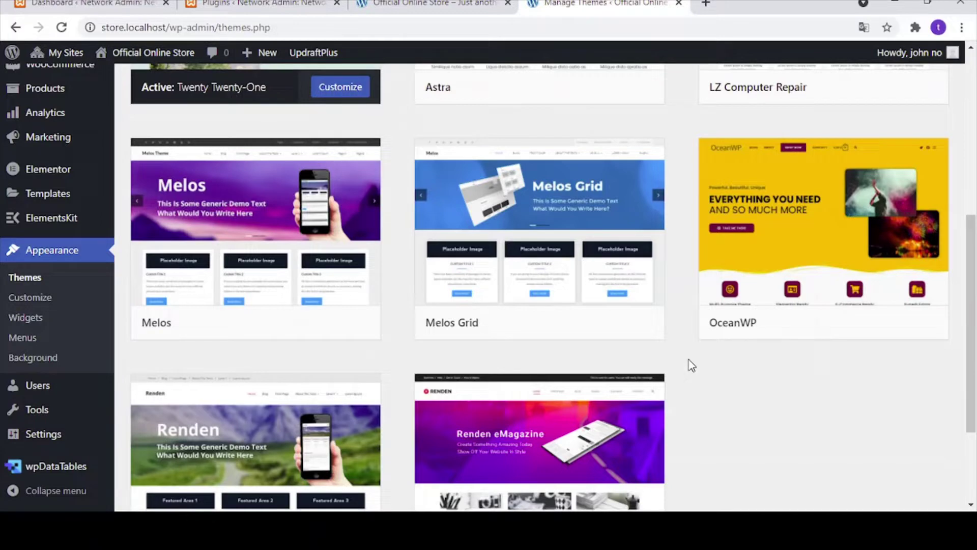
pyautogui.scroll(-3, 690, 365)
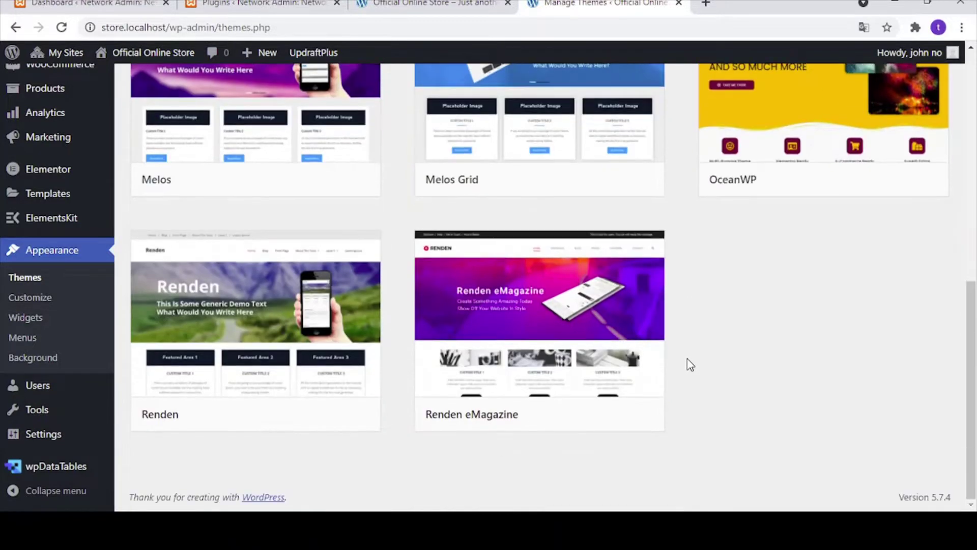
pyautogui.scroll(5, 690, 364)
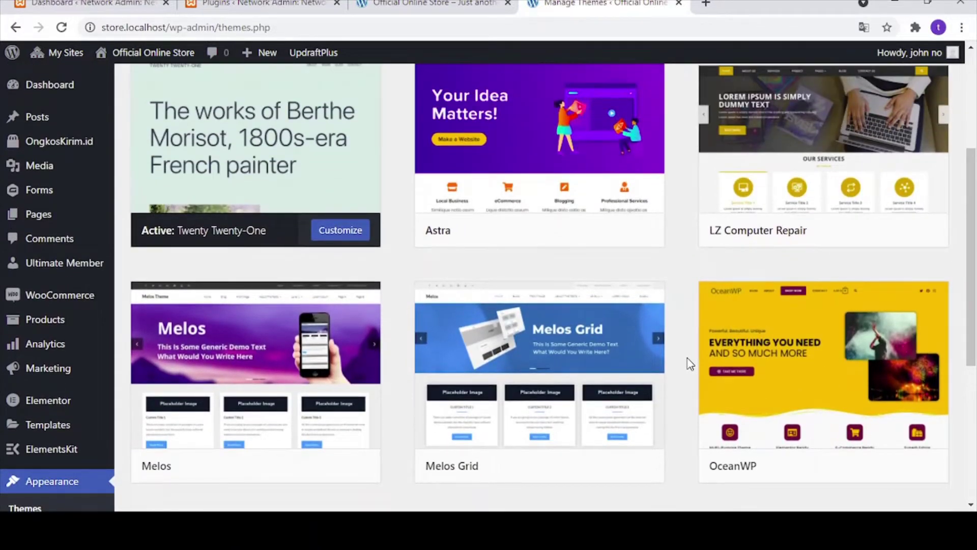
pyautogui.scroll(-4, 688, 358)
pyautogui.scroll(2, 692, 346)
pyautogui.moveTo(786, 291)
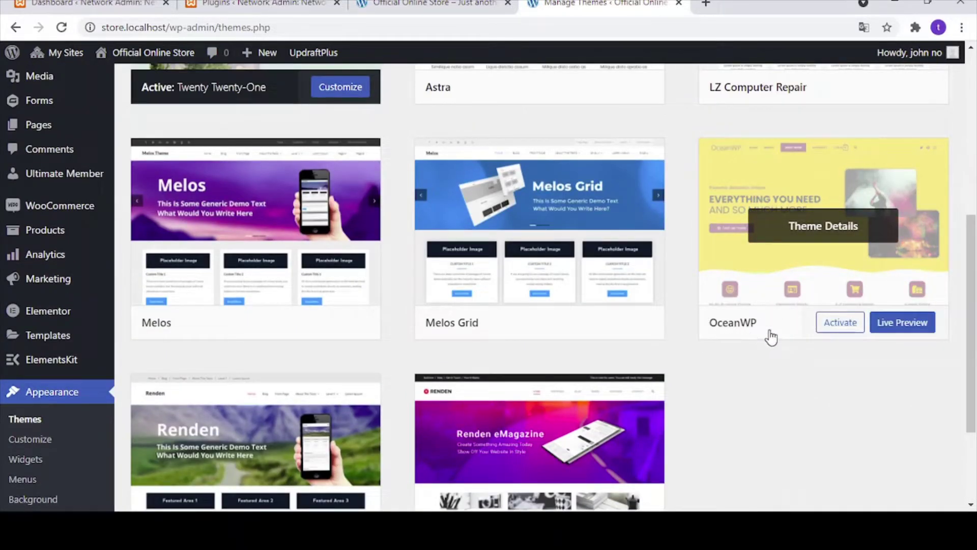
pyautogui.click(835, 323)
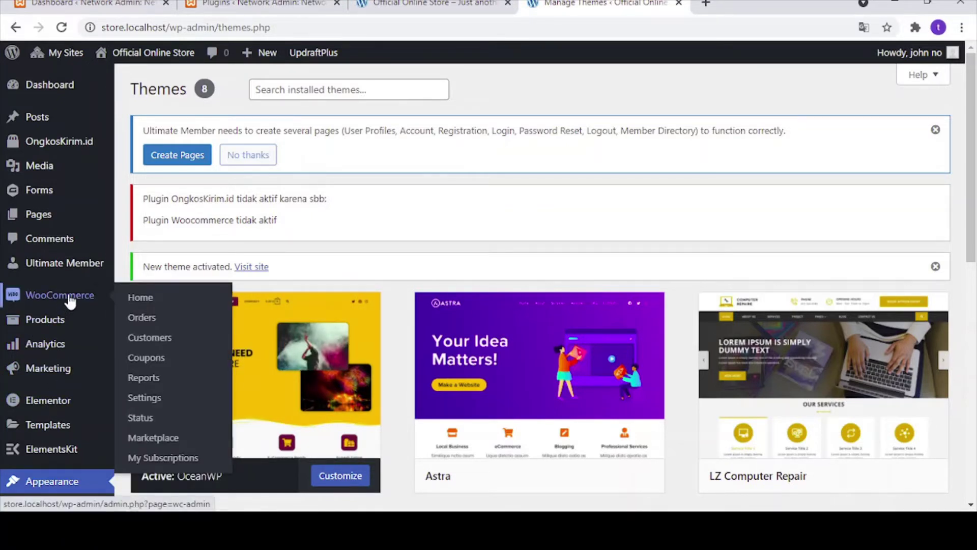
# Open the store's WooCommerce home page and review its setup notices and stats overview.
pyautogui.click(144, 300)
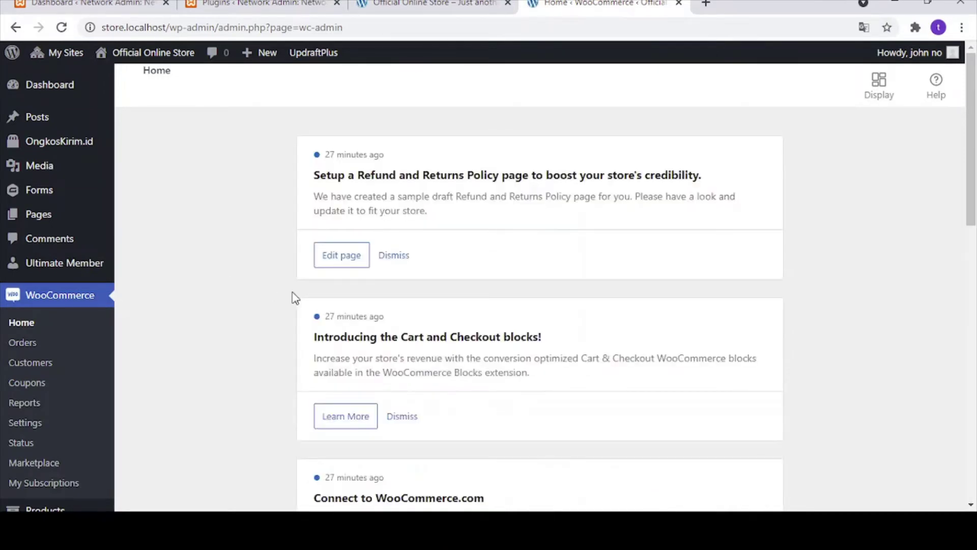
pyautogui.scroll(-5, 405, 337)
pyautogui.scroll(-3, 410, 338)
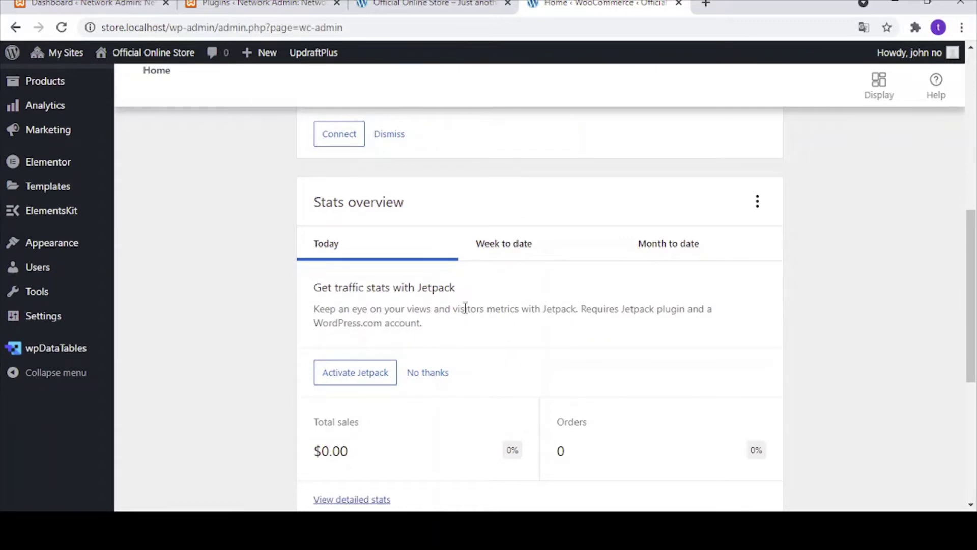
pyautogui.scroll(-6, 465, 308)
pyautogui.scroll(15, 427, 303)
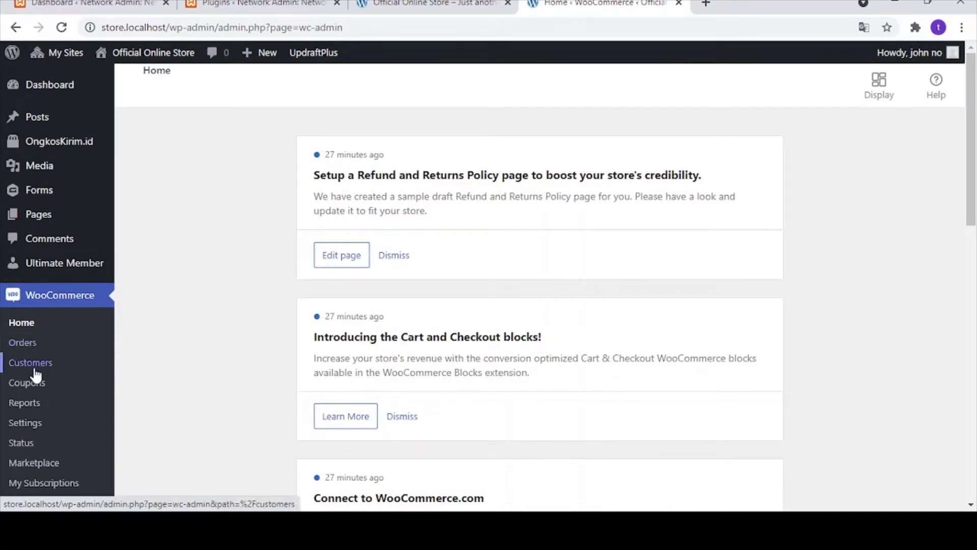
# Open the store's WooCommerce orders page and look through it.
pyautogui.scroll(-2, 31, 443)
pyautogui.moveTo(39, 443)
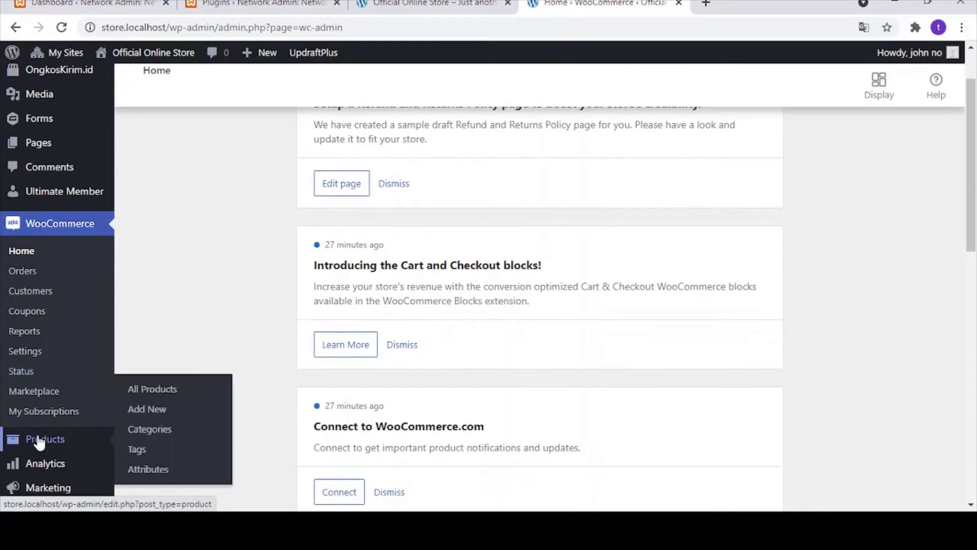
pyautogui.click(22, 272)
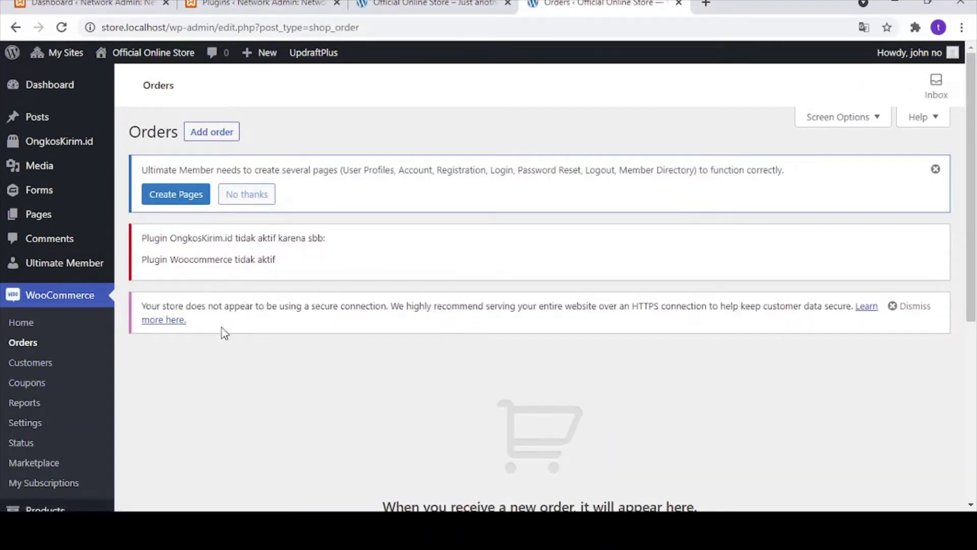
pyautogui.scroll(-1, 184, 386)
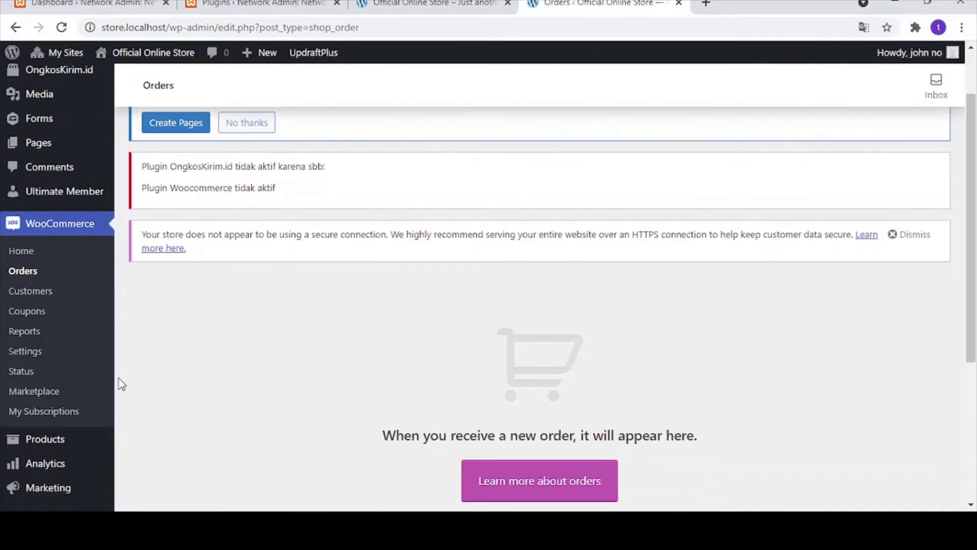
# In the WooCommerce general settings, fill in the store's address lines, city and postcode from the first saved address suggestion.
pyautogui.click(32, 358)
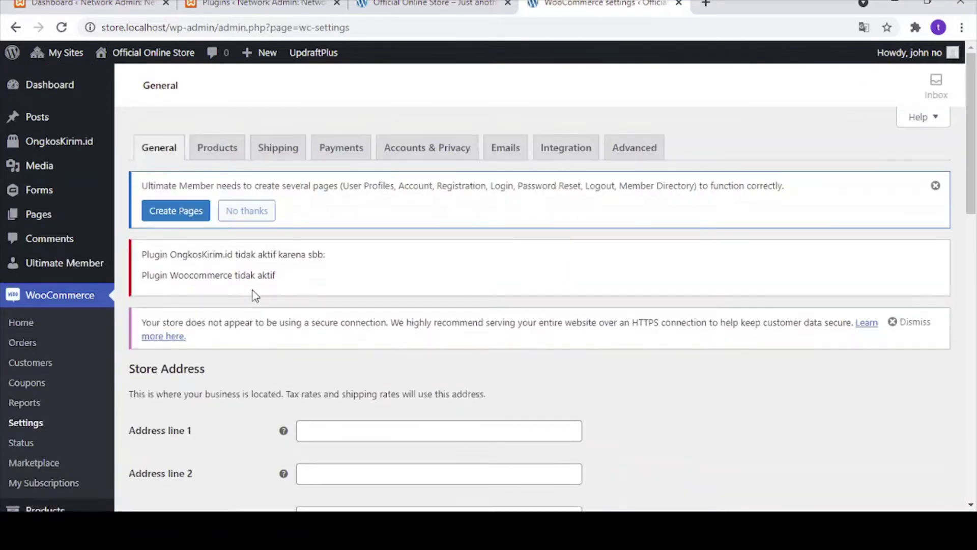
pyautogui.scroll(-2, 255, 295)
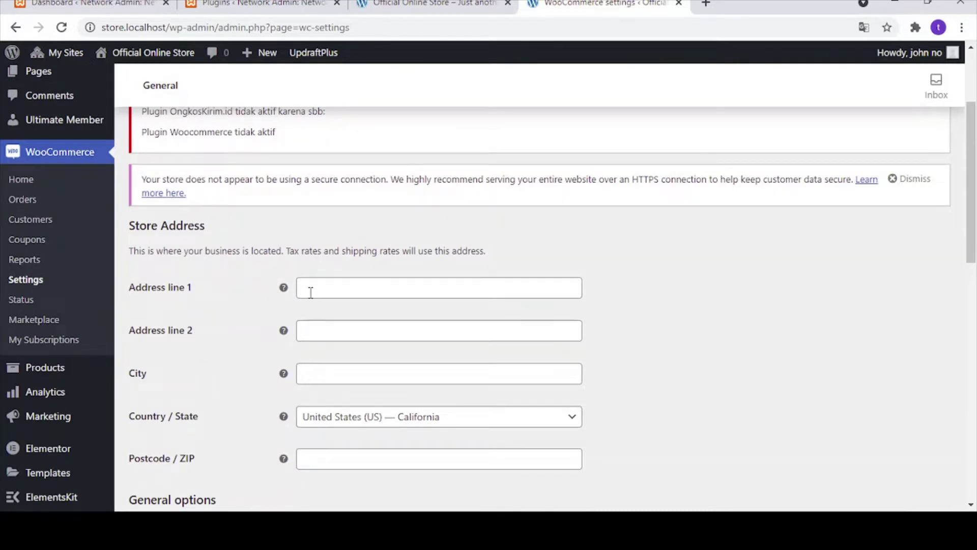
pyautogui.click(310, 293)
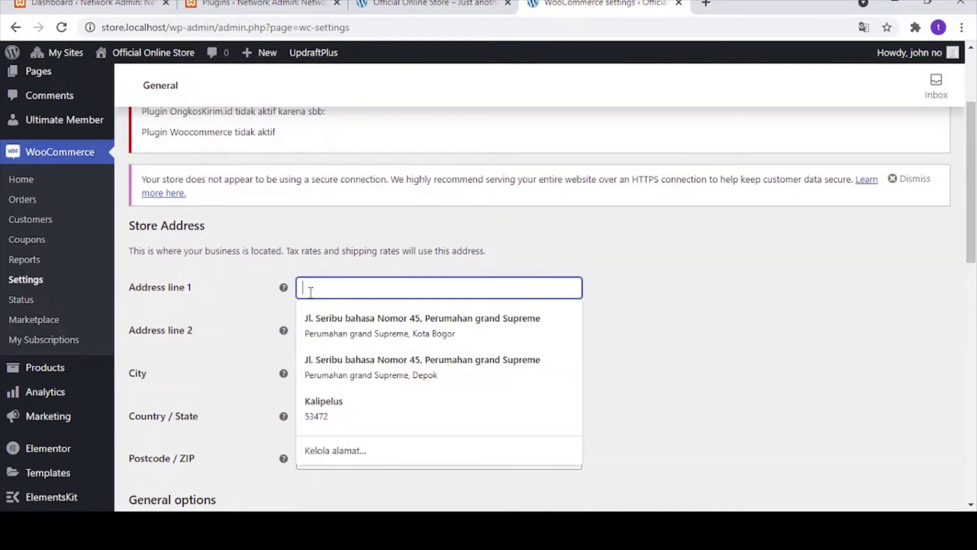
pyautogui.click(340, 321)
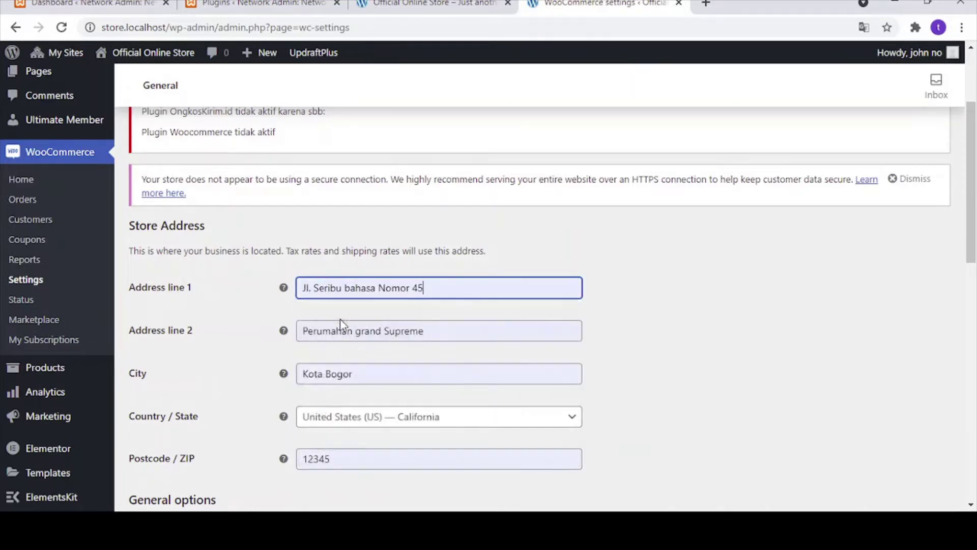
# Search for "indone" in the store address's country and state choices and select Indonesia — Jawa Barat.
pyautogui.scroll(-1, 409, 340)
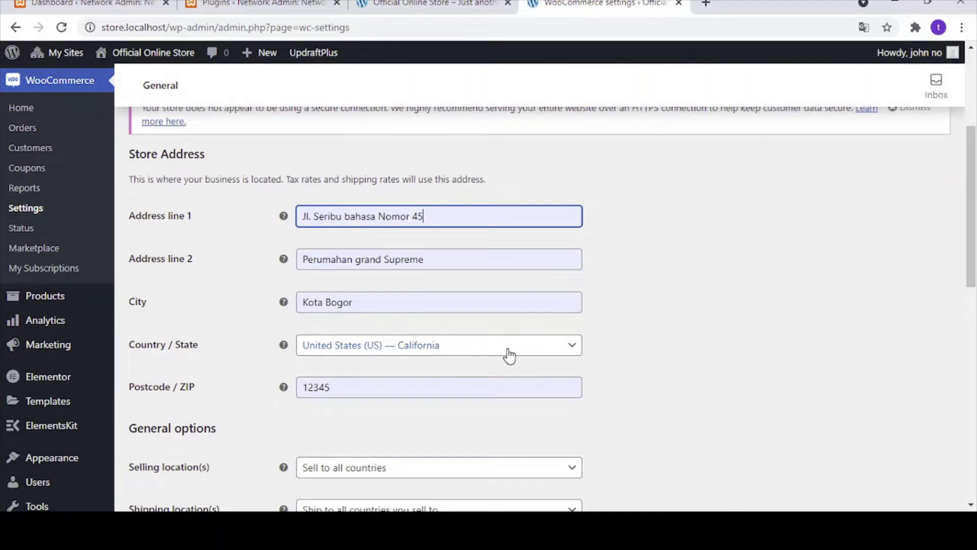
pyautogui.click(508, 356)
pyautogui.scroll(5, 570, 326)
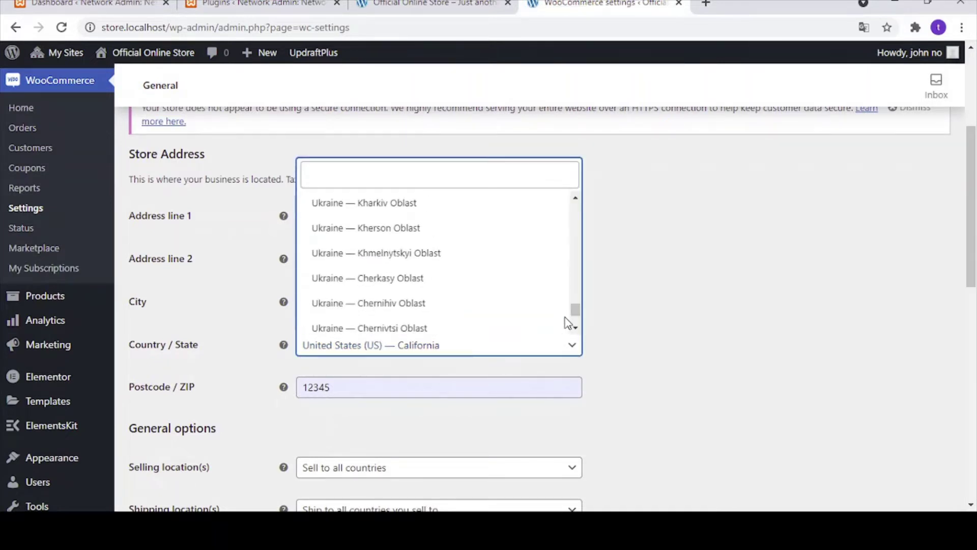
pyautogui.click(429, 178)
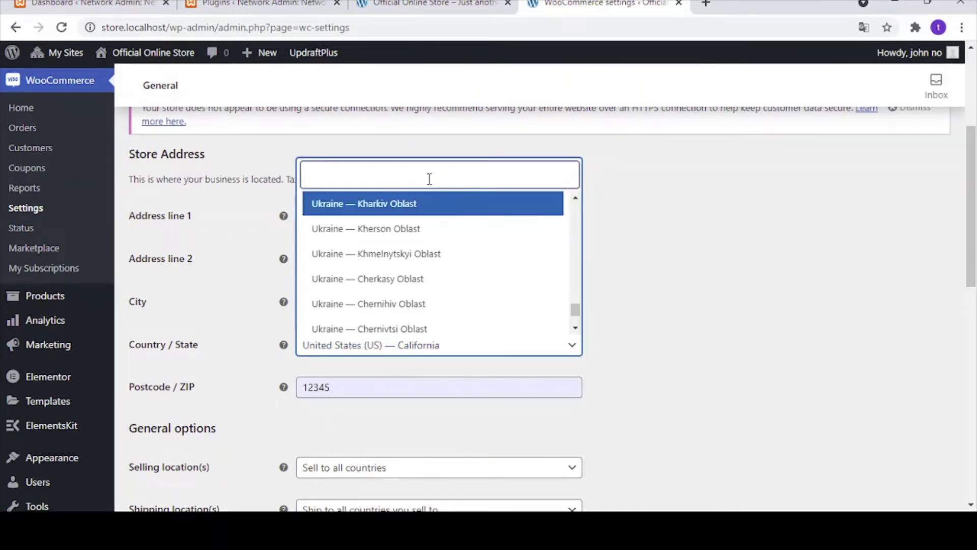
pyautogui.write('indone')
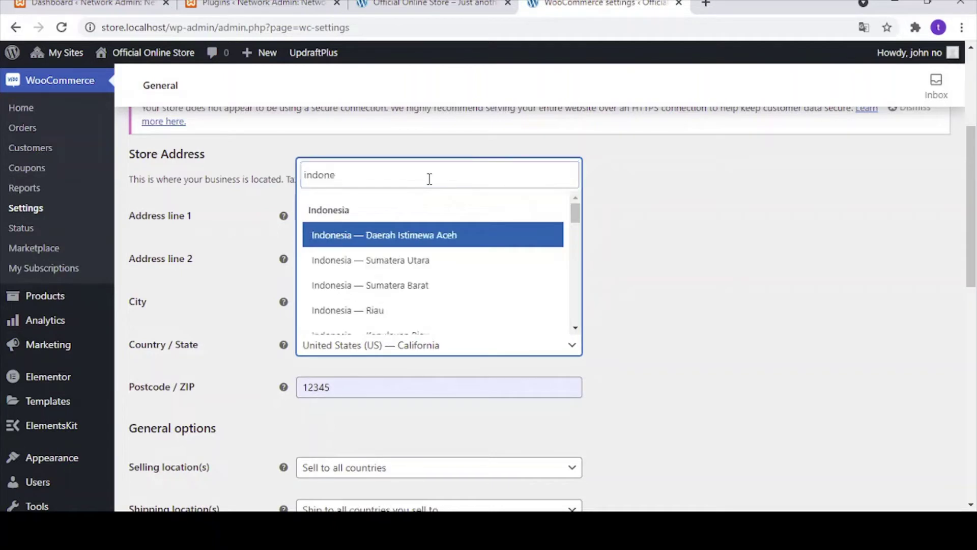
pyautogui.scroll(-4, 432, 290)
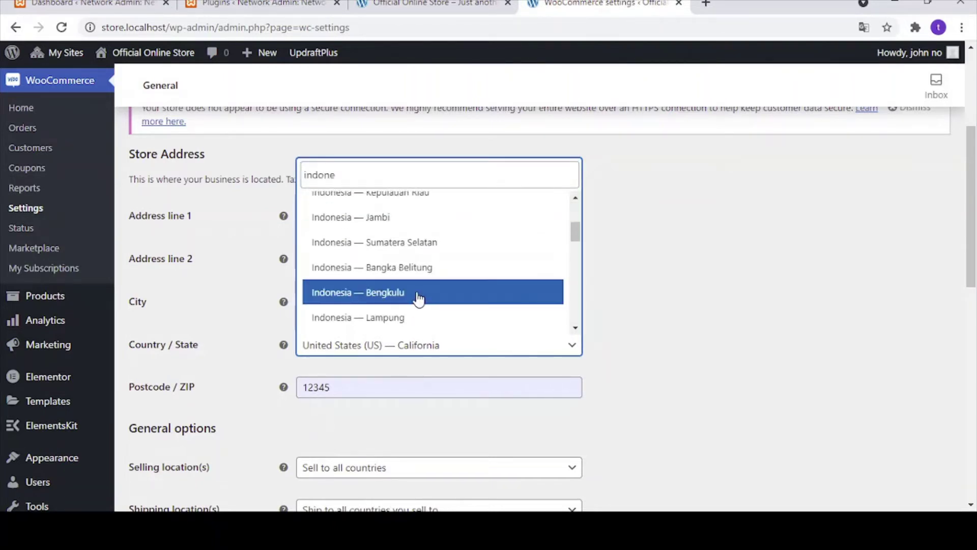
pyautogui.click(412, 296)
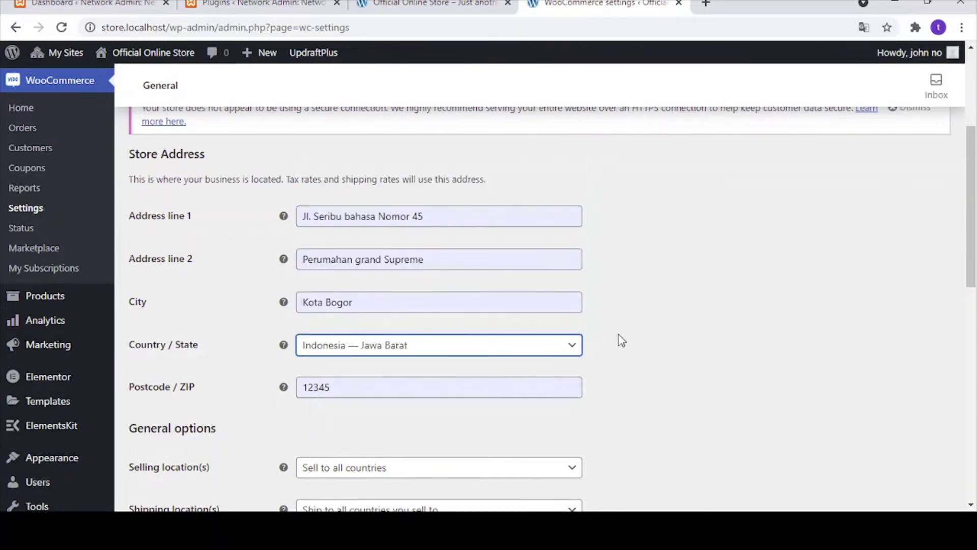
# Set the selling locations to "Sell to specific countries" and add Indonesia as the selling country.
pyautogui.scroll(-3, 663, 370)
pyautogui.scroll(-1, 663, 371)
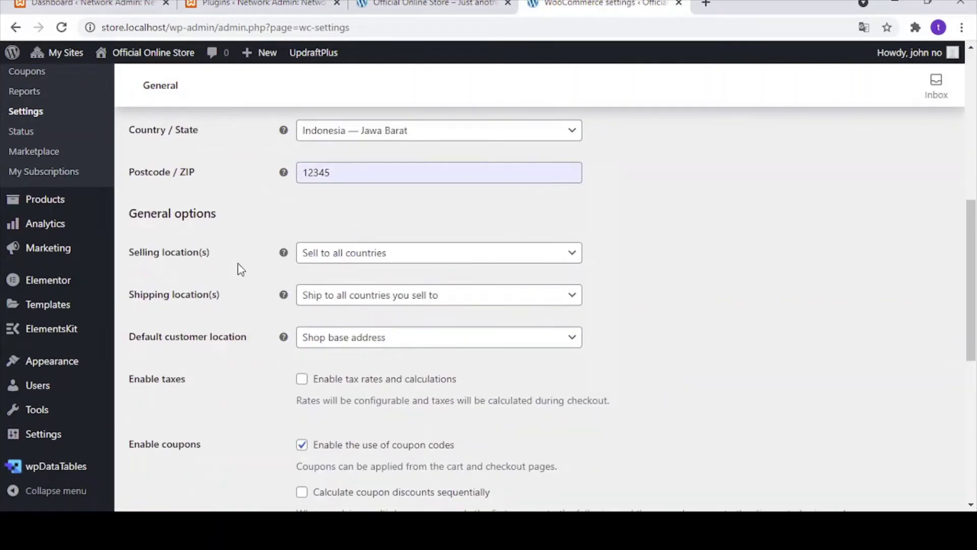
pyautogui.click(566, 260)
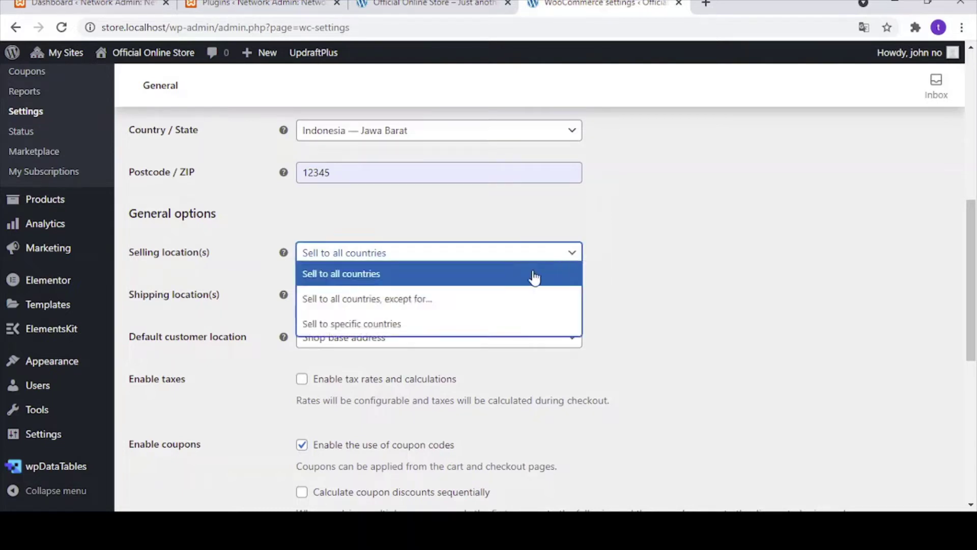
pyautogui.click(374, 330)
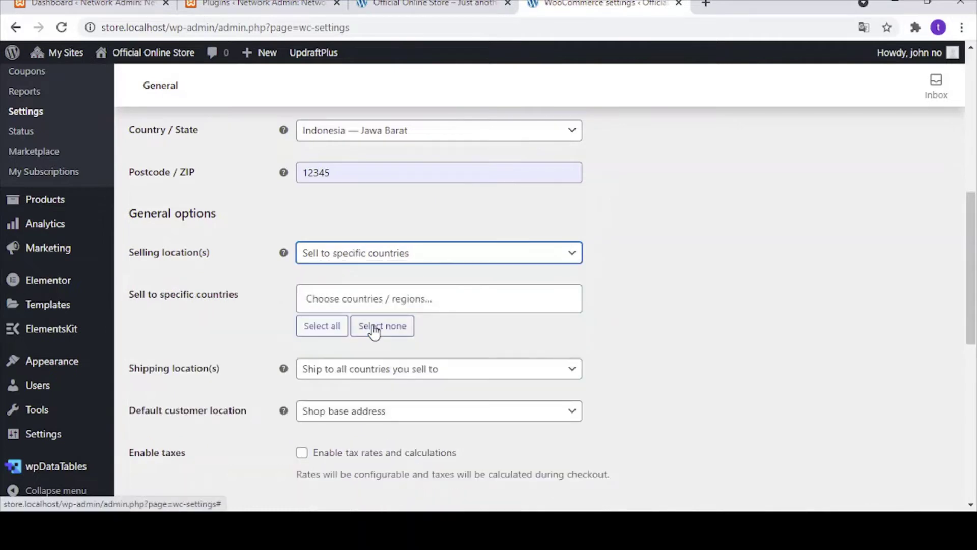
pyautogui.click(453, 300)
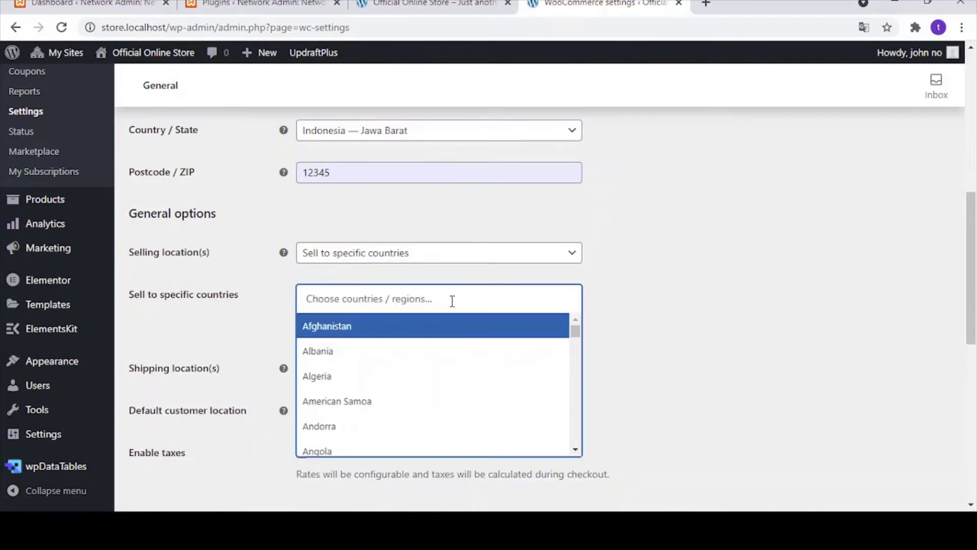
pyautogui.write('indone')
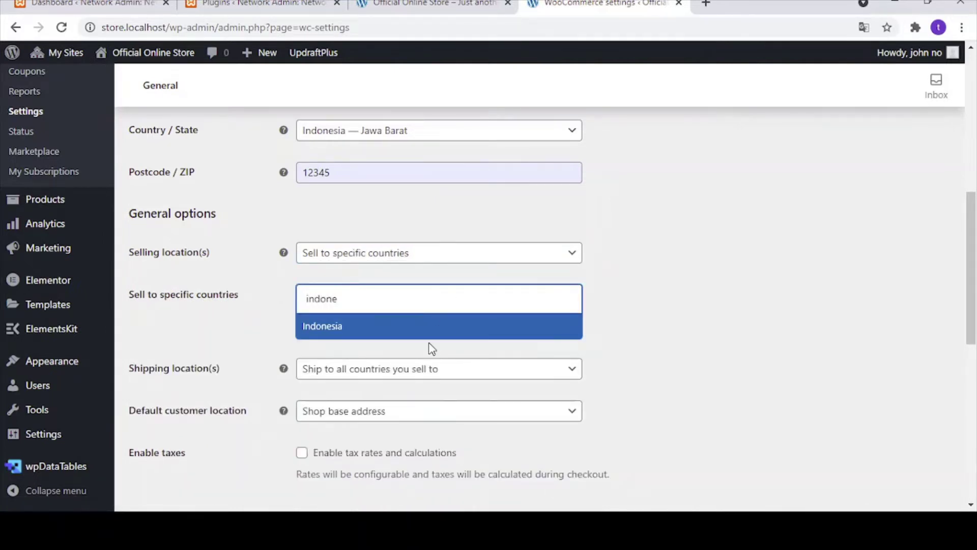
pyautogui.click(437, 328)
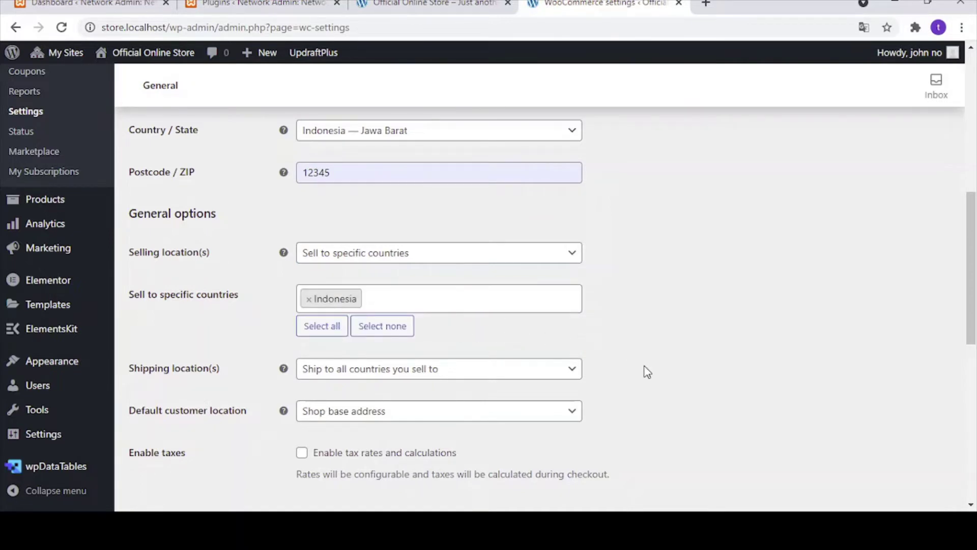
# Set the shipping locations to "Ship to specific countries only" and add Indonesia as the shipping country.
pyautogui.scroll(-1, 639, 381)
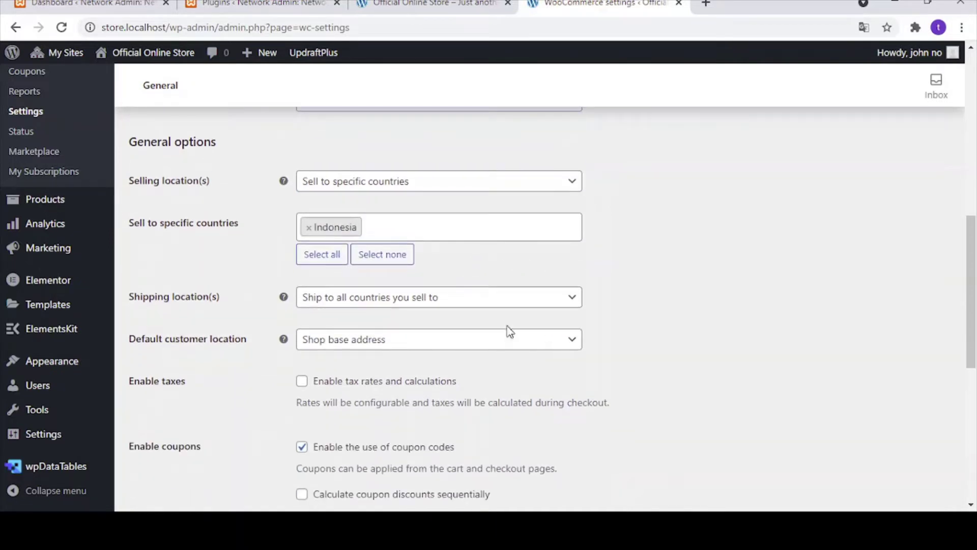
pyautogui.click(572, 304)
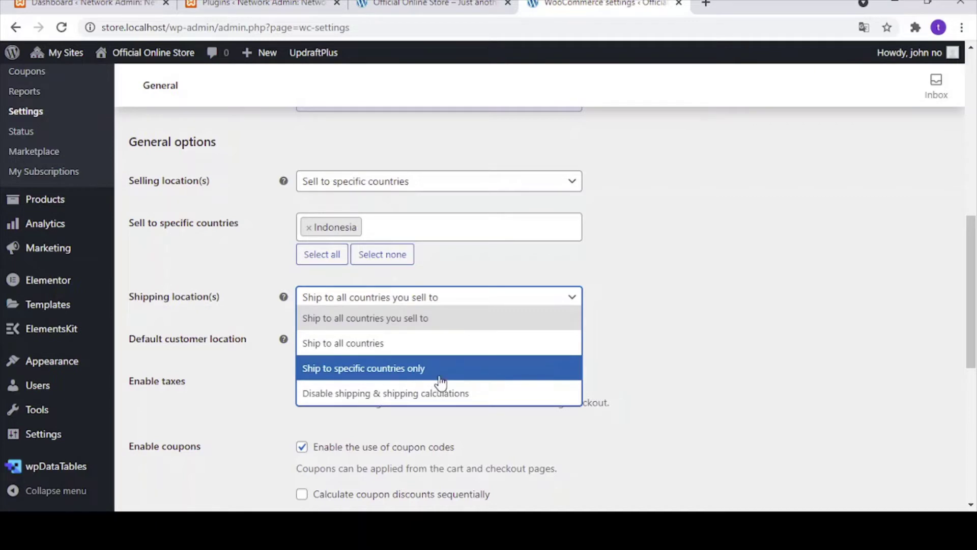
pyautogui.click(440, 382)
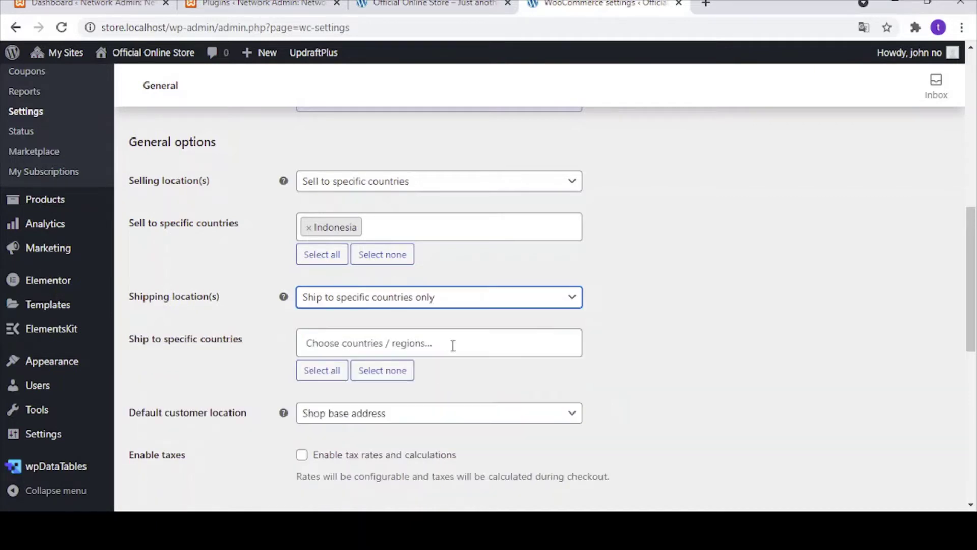
pyautogui.click(405, 348)
pyautogui.click(406, 346)
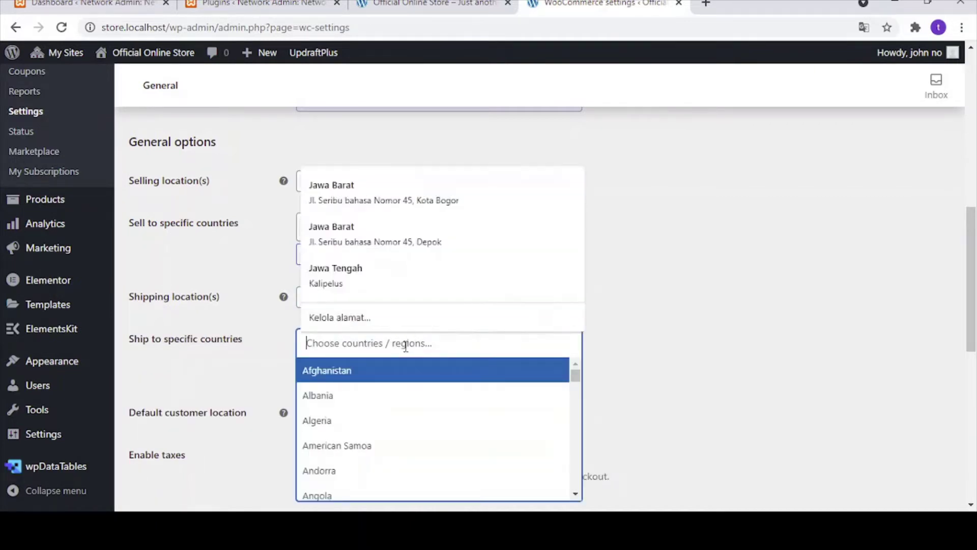
pyautogui.click(406, 343)
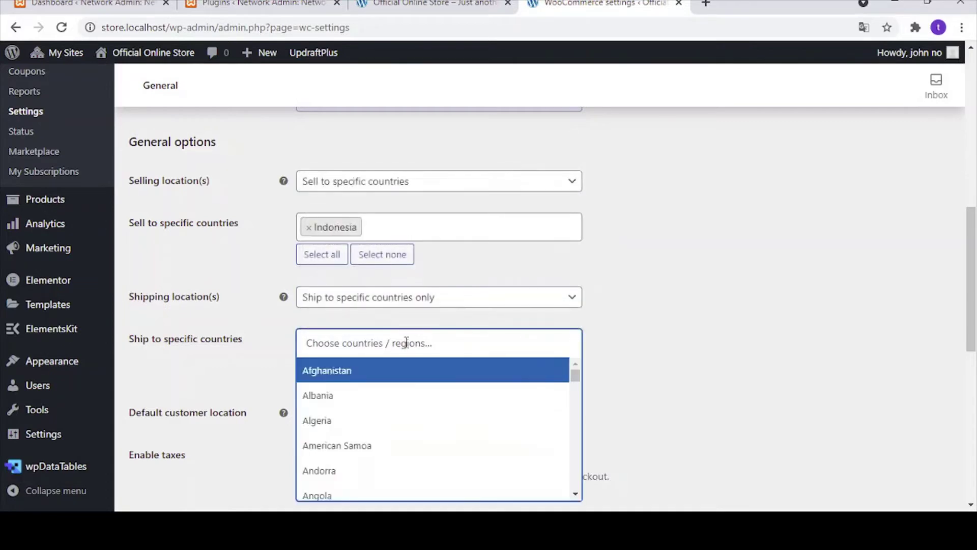
pyautogui.click(444, 341)
pyautogui.click(444, 342)
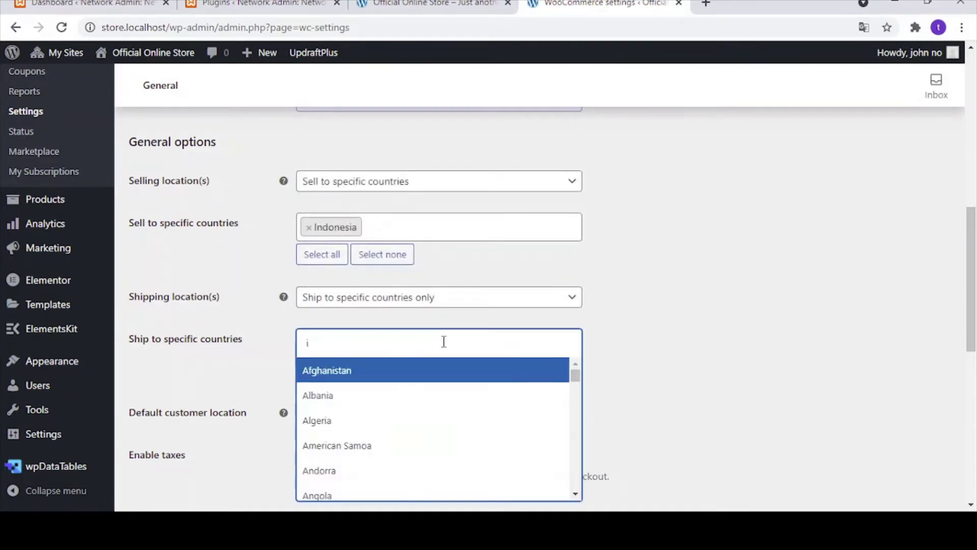
pyautogui.write('indone')
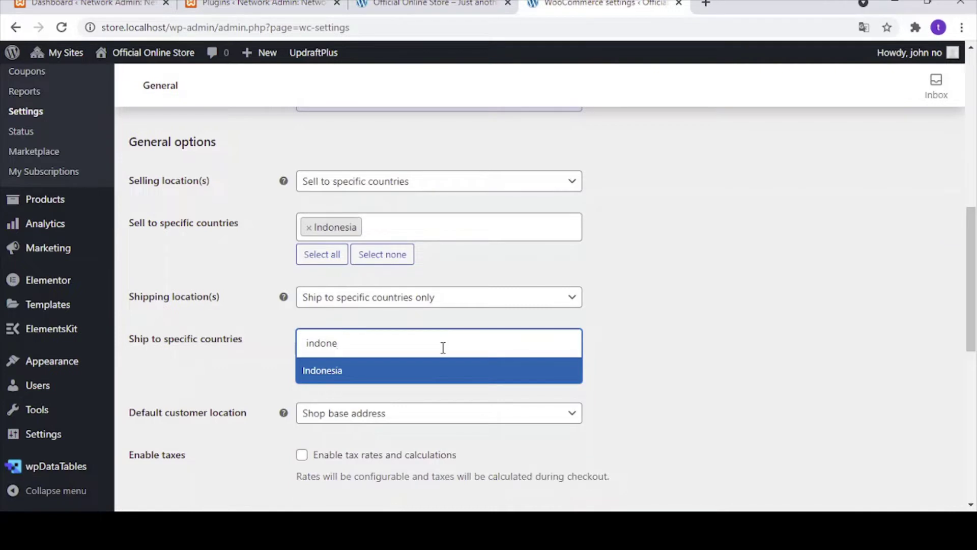
pyautogui.click(441, 376)
# Search for "rup" in the store's currency choices and select Indonesian rupiah (Rp).
pyautogui.scroll(-3, 615, 394)
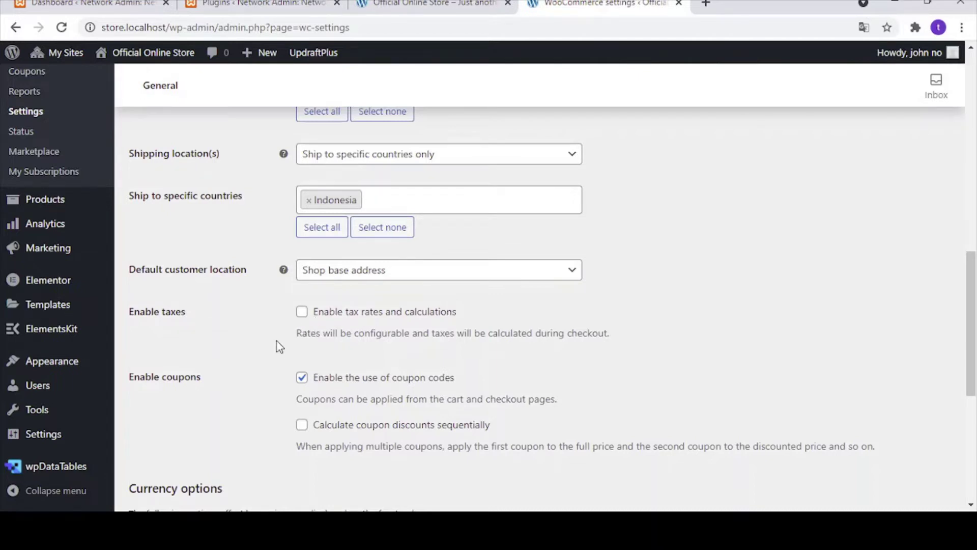
pyautogui.scroll(-1, 230, 392)
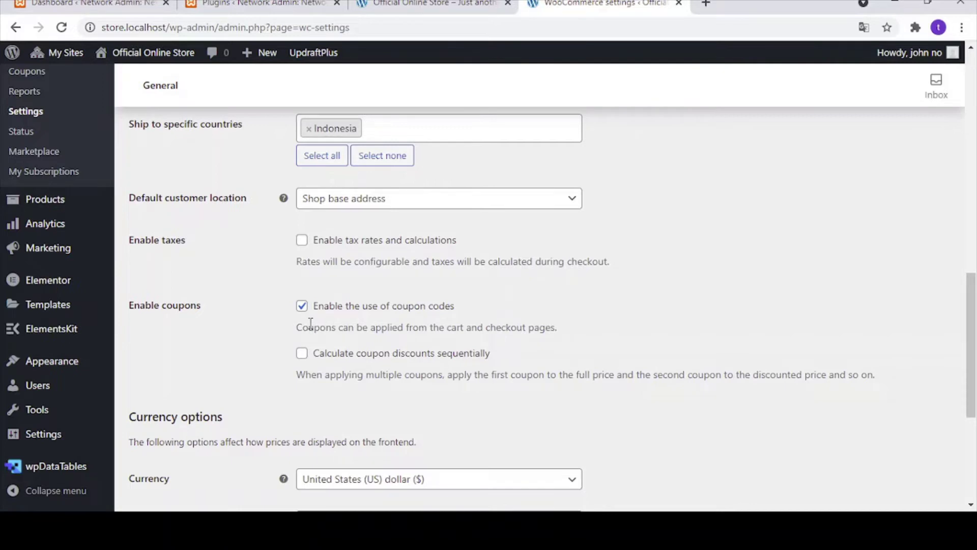
pyautogui.scroll(-1, 325, 352)
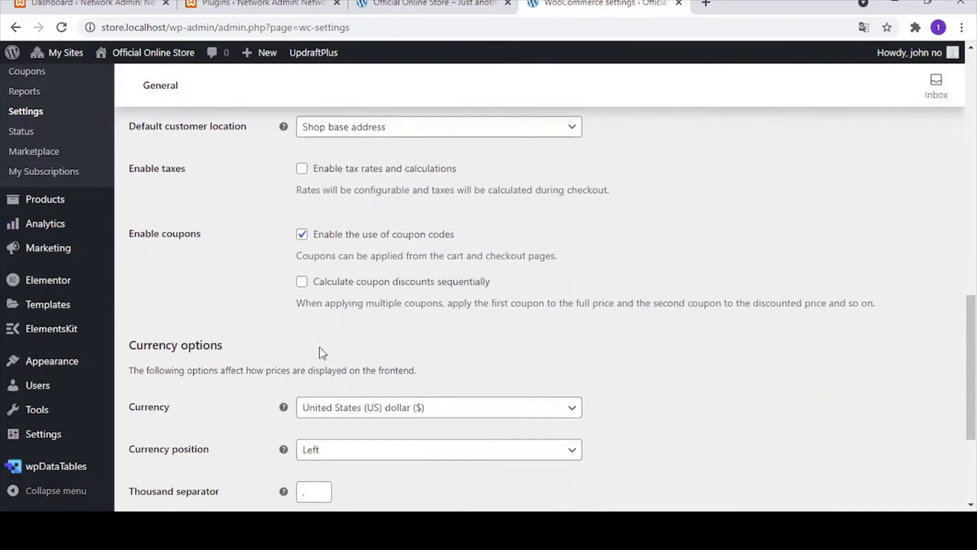
pyautogui.scroll(-2, 269, 364)
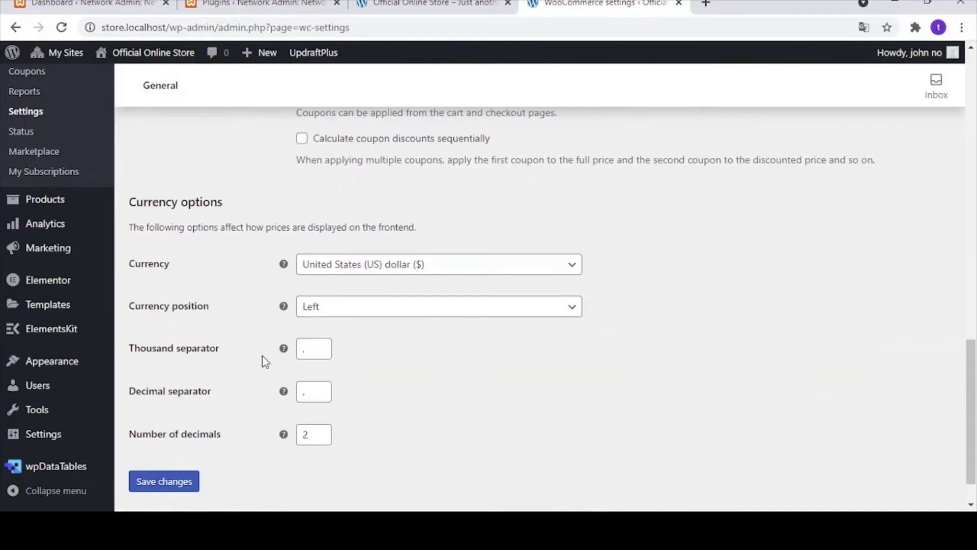
pyautogui.click(559, 271)
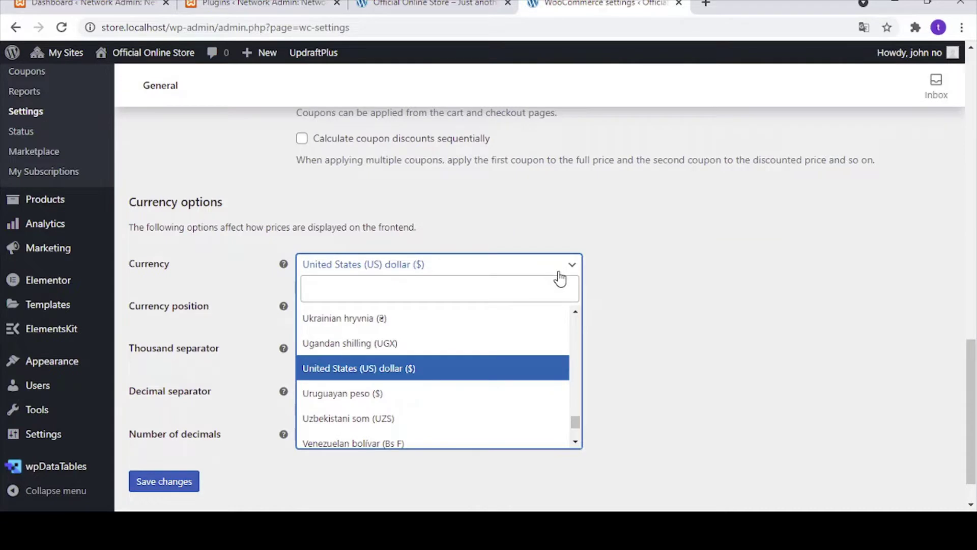
pyautogui.write('rup')
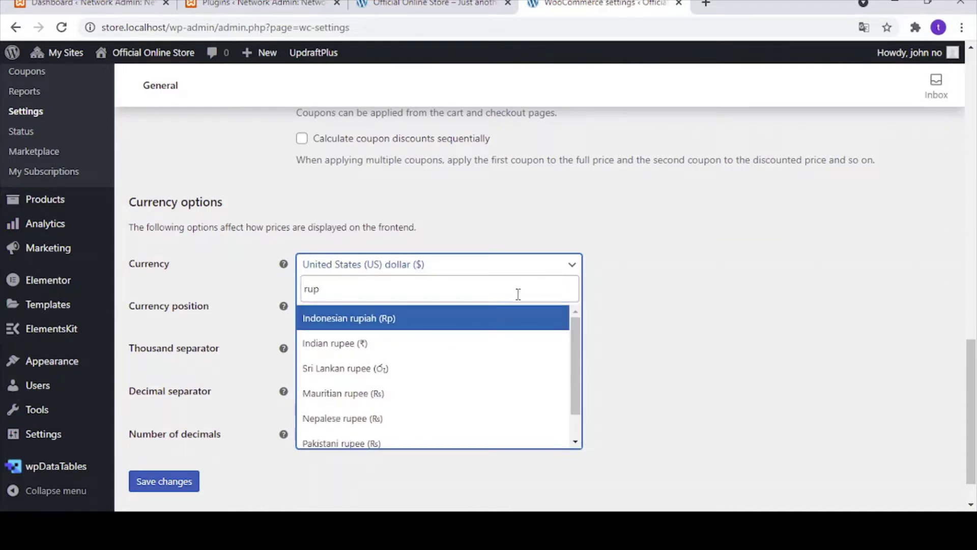
pyautogui.click(492, 321)
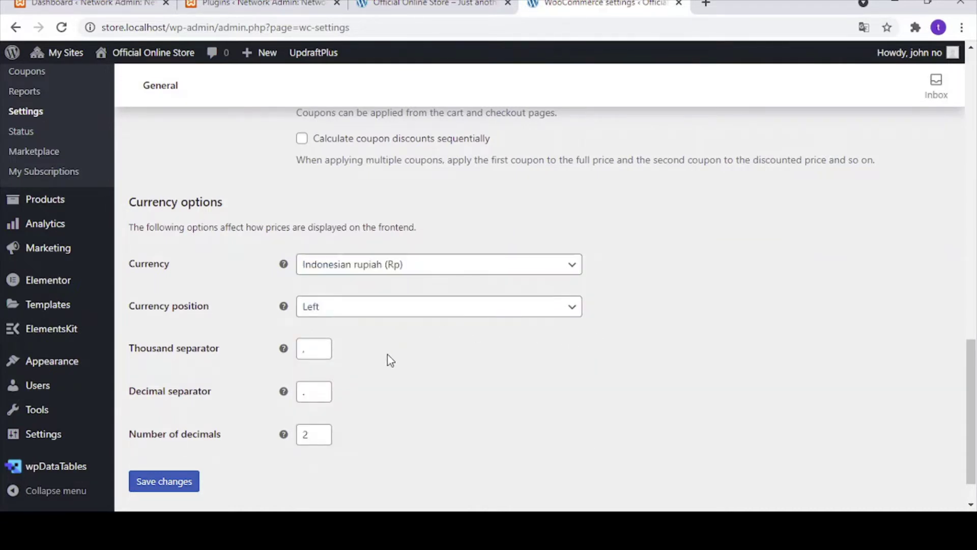
# Look over the remaining general store settings and save the changes.
pyautogui.scroll(-2, 320, 435)
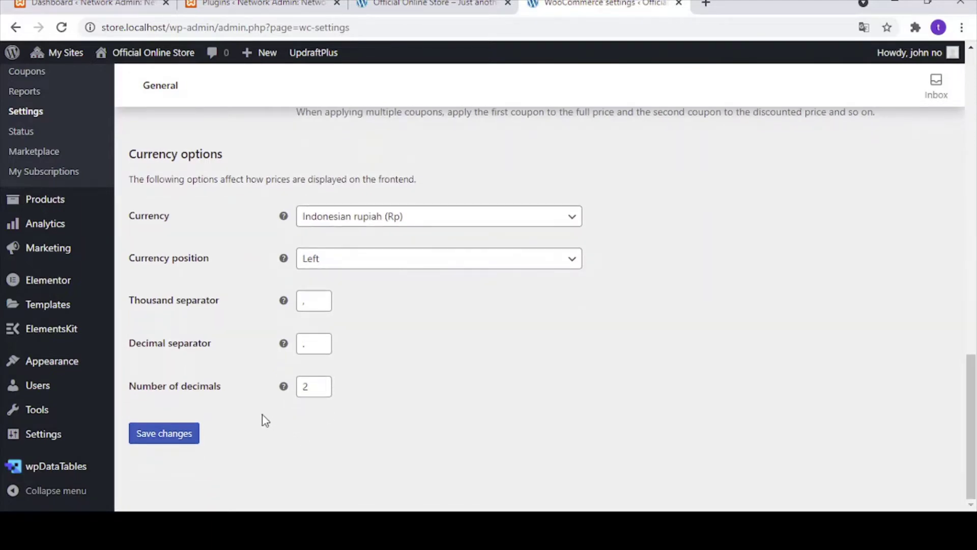
pyautogui.scroll(20, 262, 413)
pyautogui.scroll(-2, 262, 412)
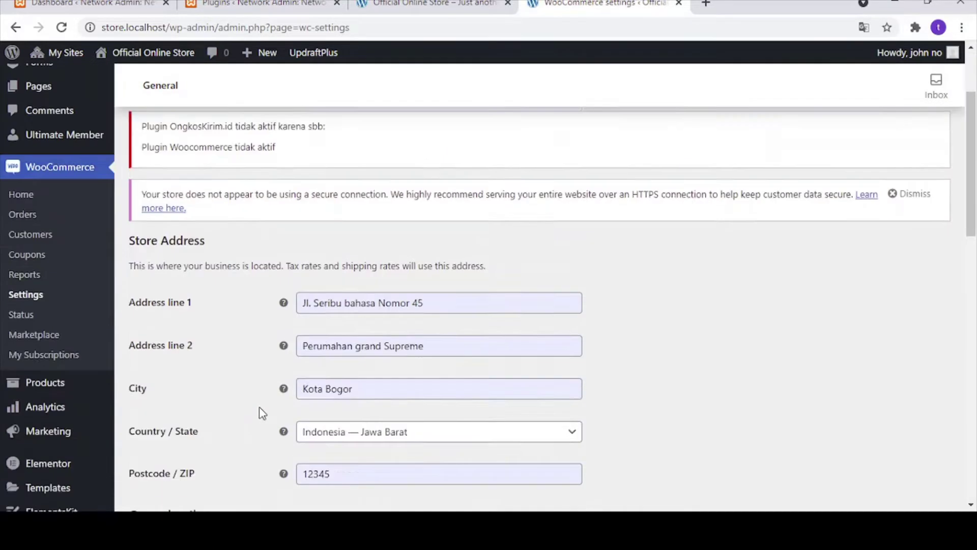
pyautogui.scroll(-20, 262, 413)
pyautogui.click(165, 482)
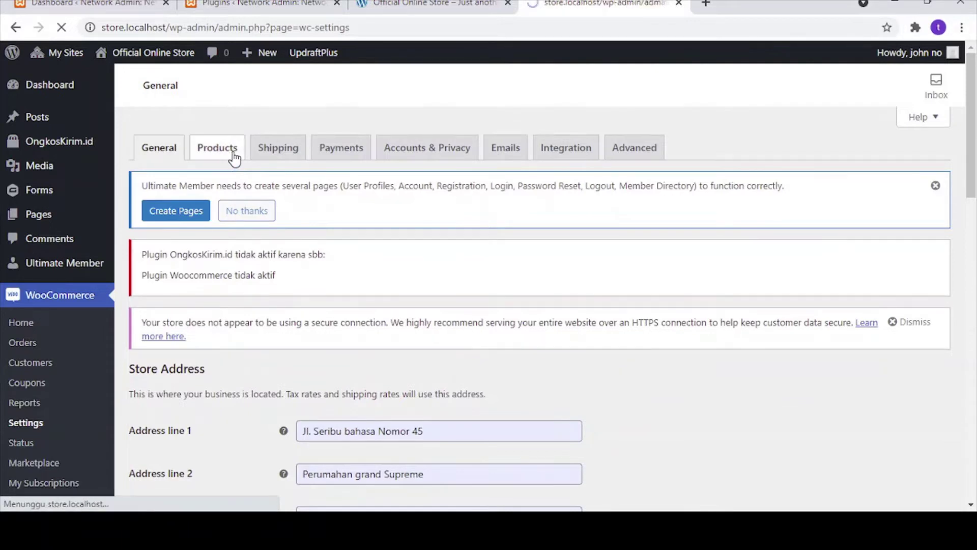
# Open the WooCommerce product settings and review the shop page, measurement and review options.
pyautogui.click(228, 157)
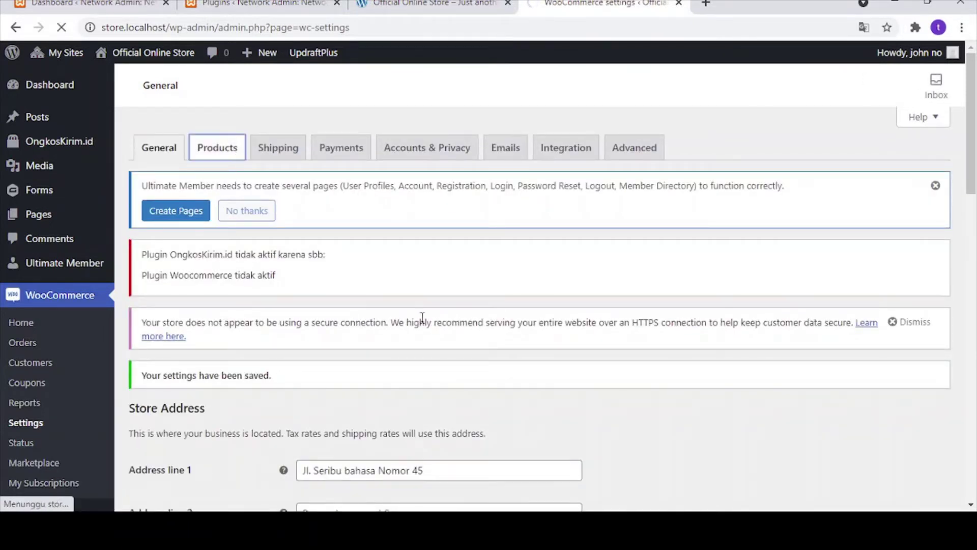
pyautogui.scroll(-4, 483, 335)
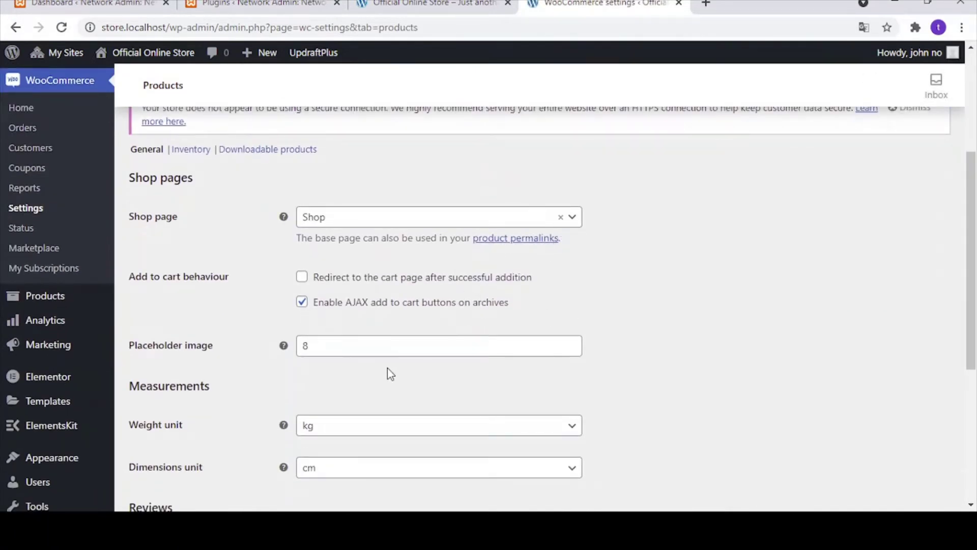
pyautogui.scroll(-5, 386, 367)
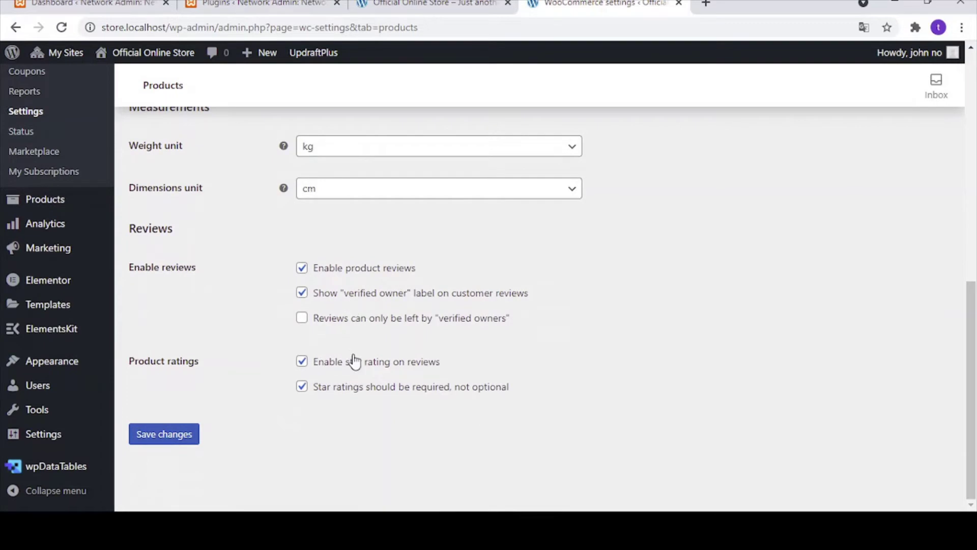
pyautogui.scroll(10, 356, 382)
# Open the WooCommerce shipping settings and examine the shipping zones overview and recommended shipping solutions.
pyautogui.click(291, 151)
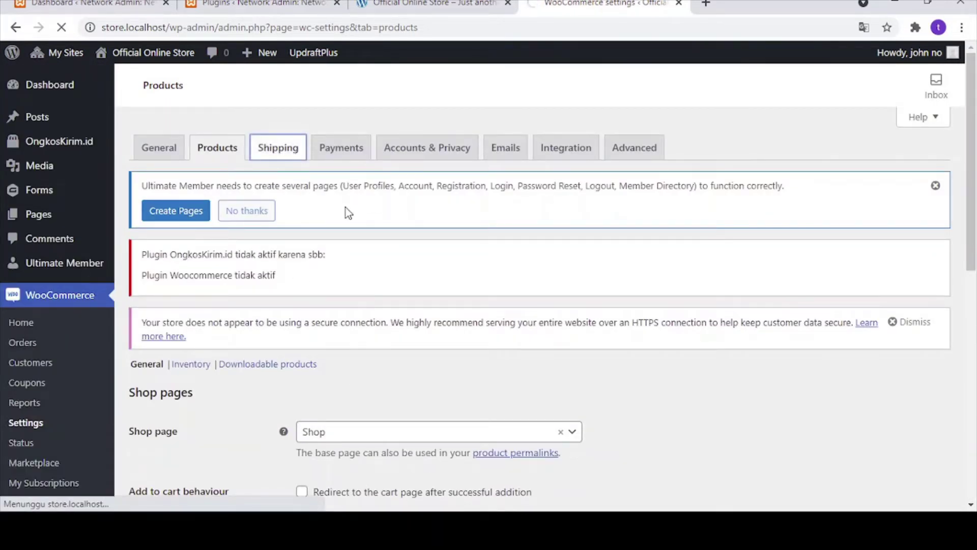
pyautogui.scroll(-4, 349, 330)
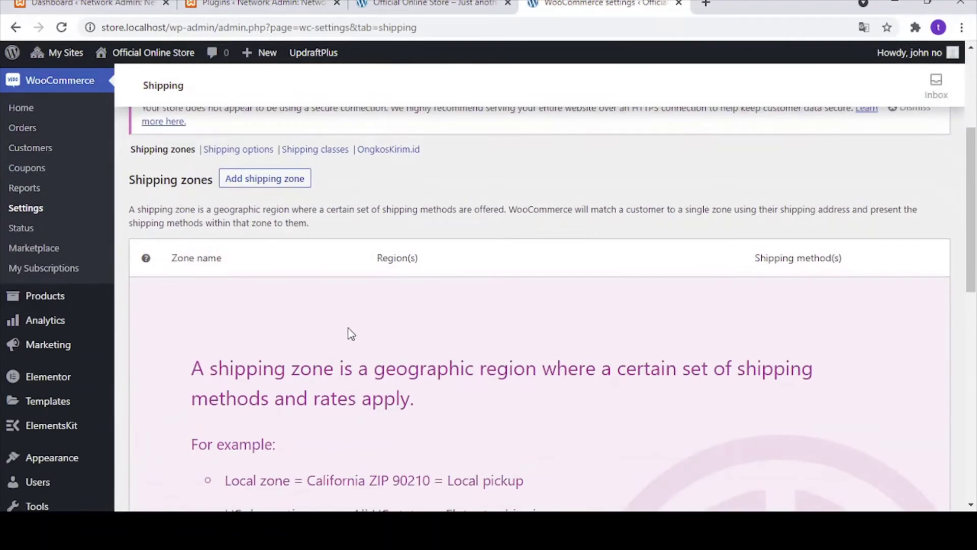
pyautogui.scroll(-10, 354, 333)
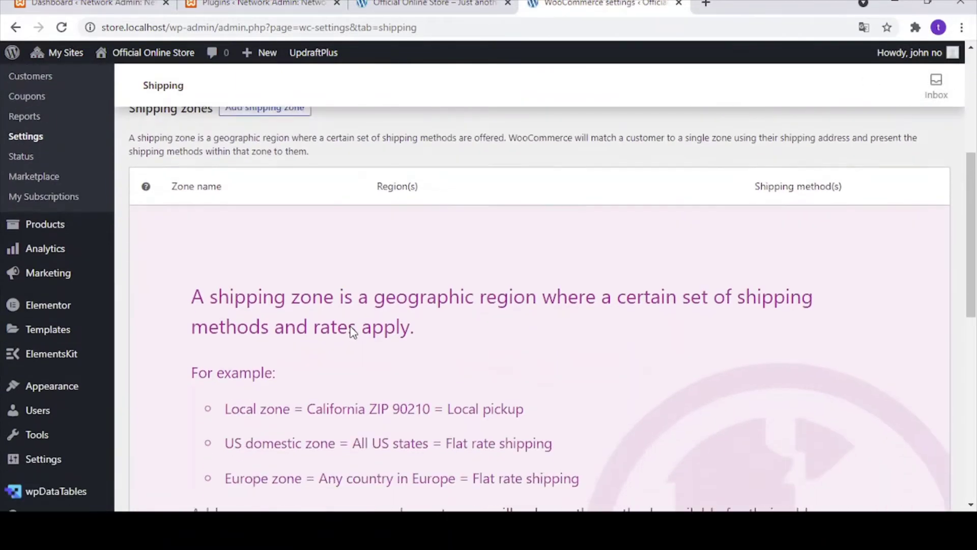
pyautogui.scroll(-2, 353, 333)
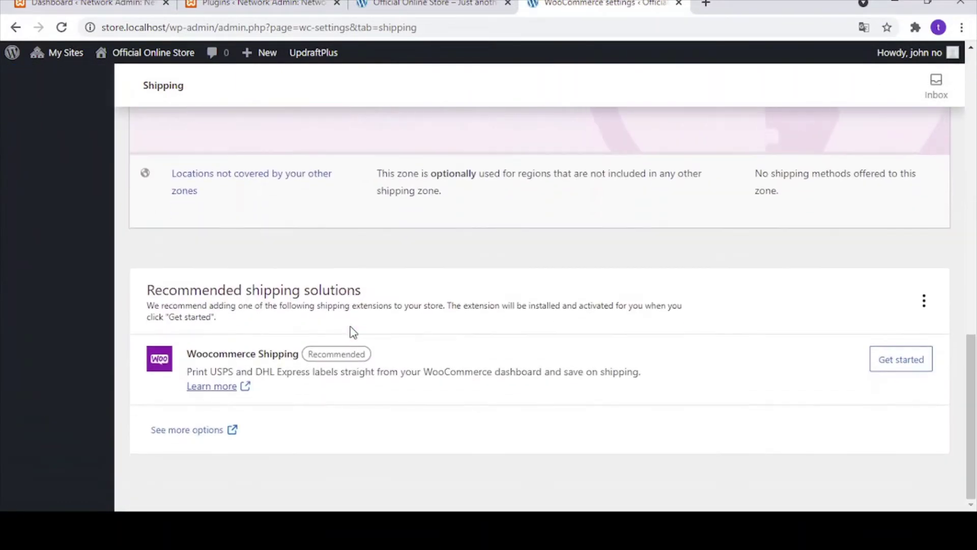
pyautogui.scroll(15, 353, 333)
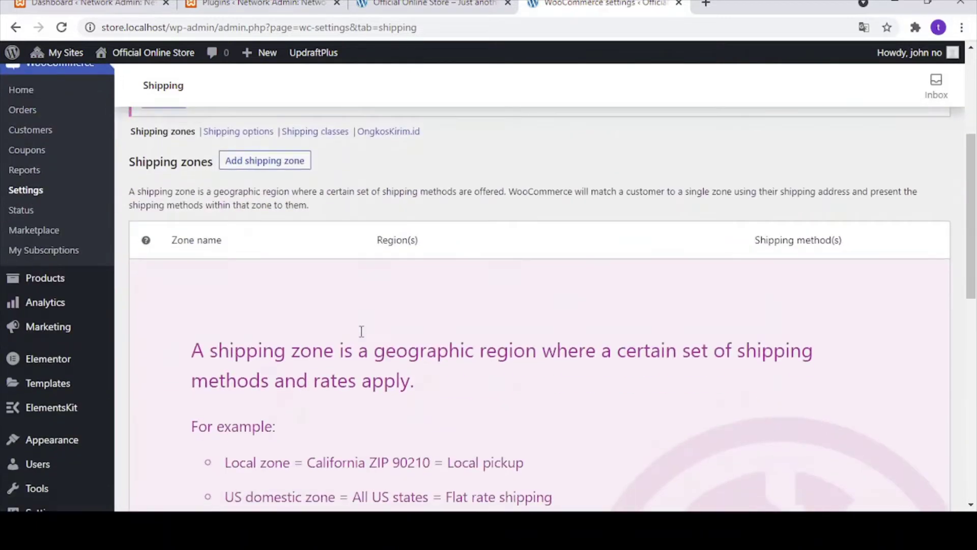
pyautogui.scroll(-3, 335, 331)
pyautogui.scroll(-8, 393, 338)
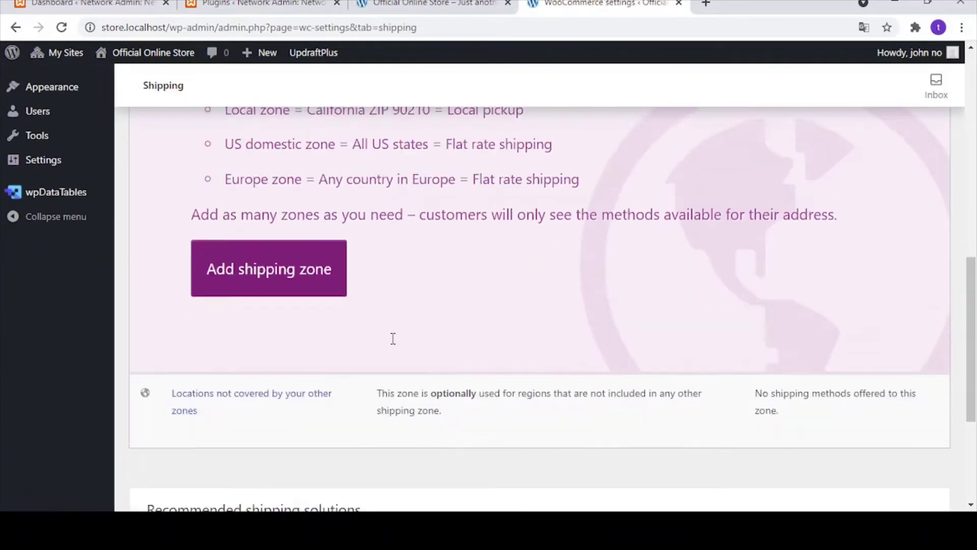
pyautogui.scroll(10, 393, 338)
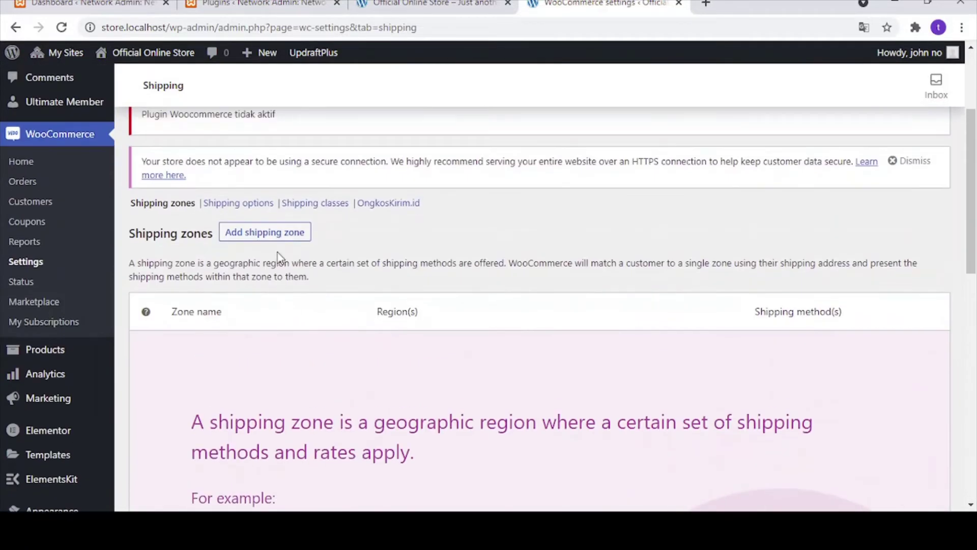
# Add a new shipping zone named "Wilayah Jabodetabek".
pyautogui.click(288, 238)
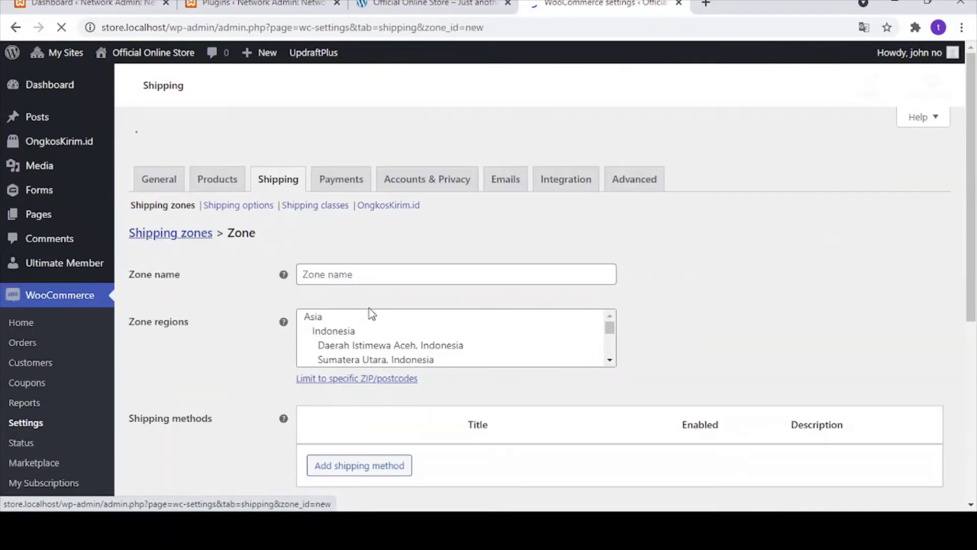
pyautogui.scroll(-3, 255, 363)
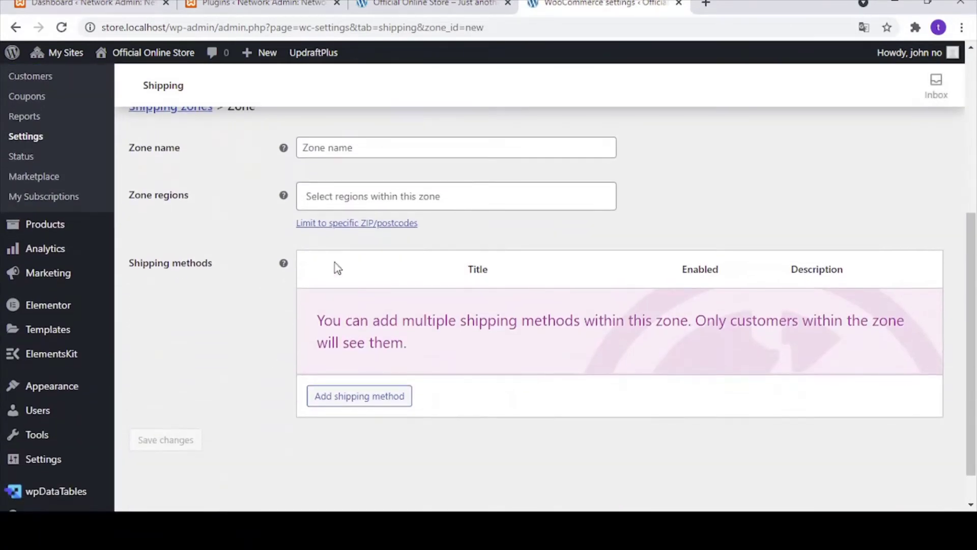
pyautogui.click(400, 148)
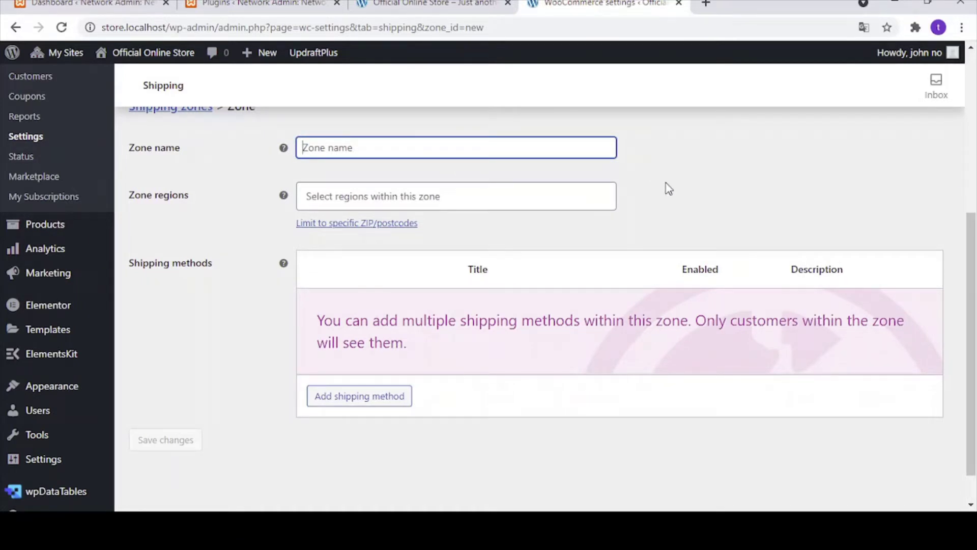
pyautogui.write('Wilayah')
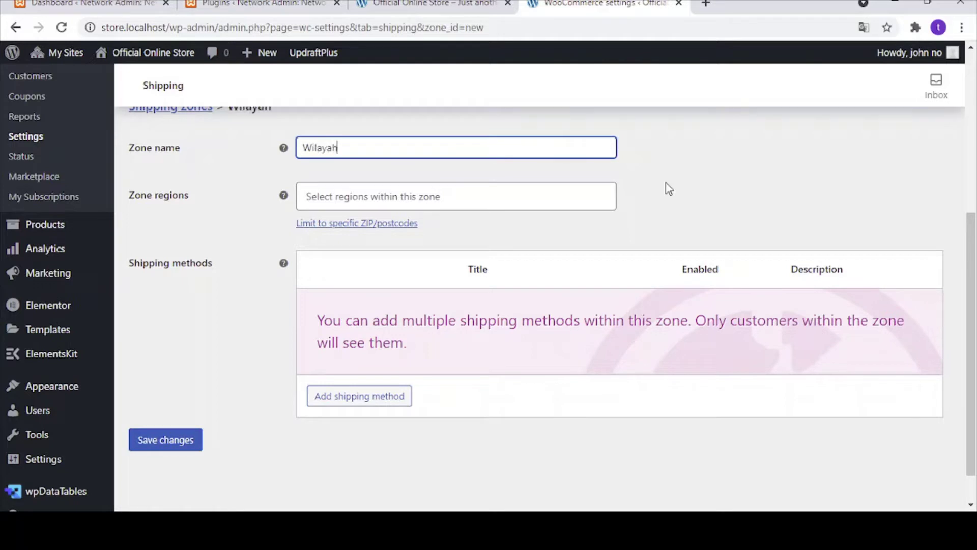
pyautogui.write(' Jabodetabek')
# Add DKI Jakarta, Indonesia and Jawa Barat, Indonesia to the regions of the Wilayah Jabodetabek zone.
pyautogui.click(571, 198)
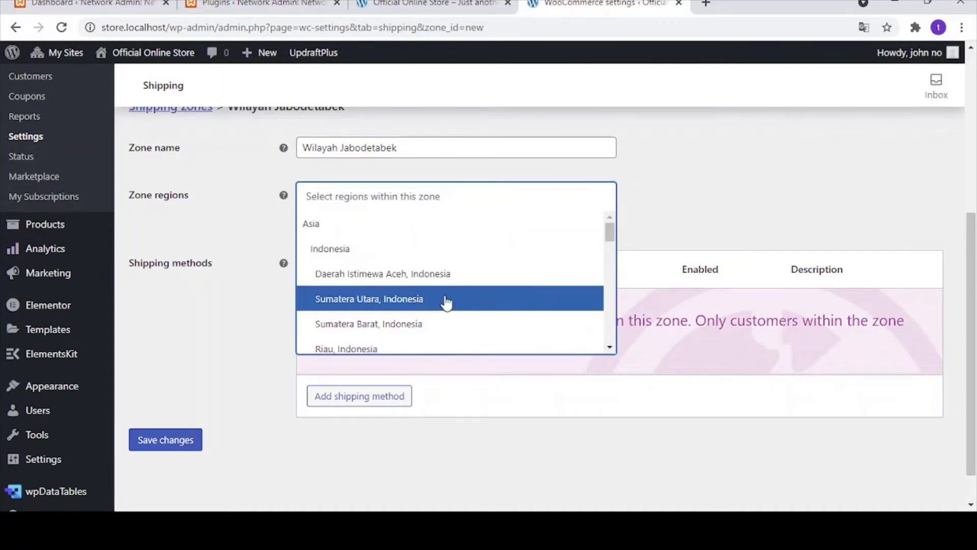
pyautogui.scroll(-3, 437, 313)
pyautogui.scroll(-4, 419, 328)
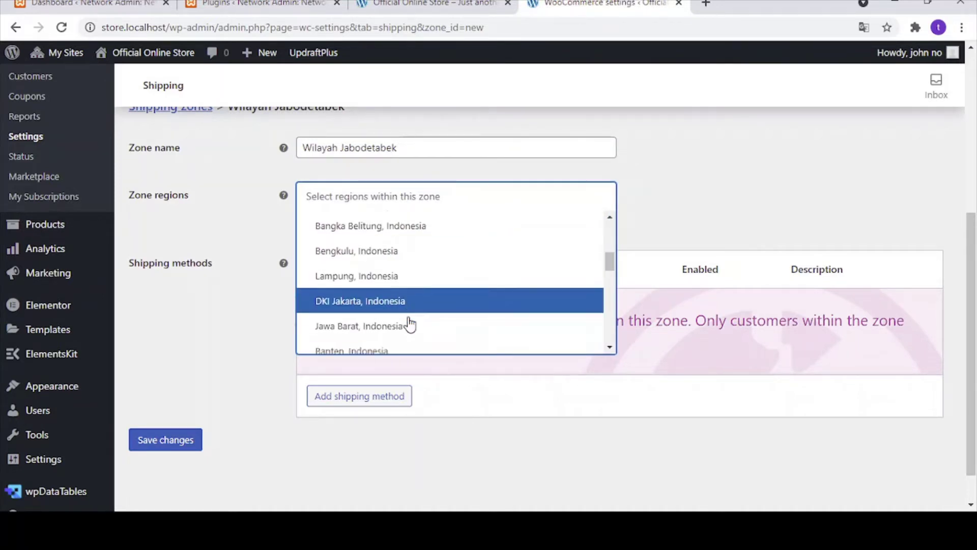
pyautogui.scroll(1, 399, 297)
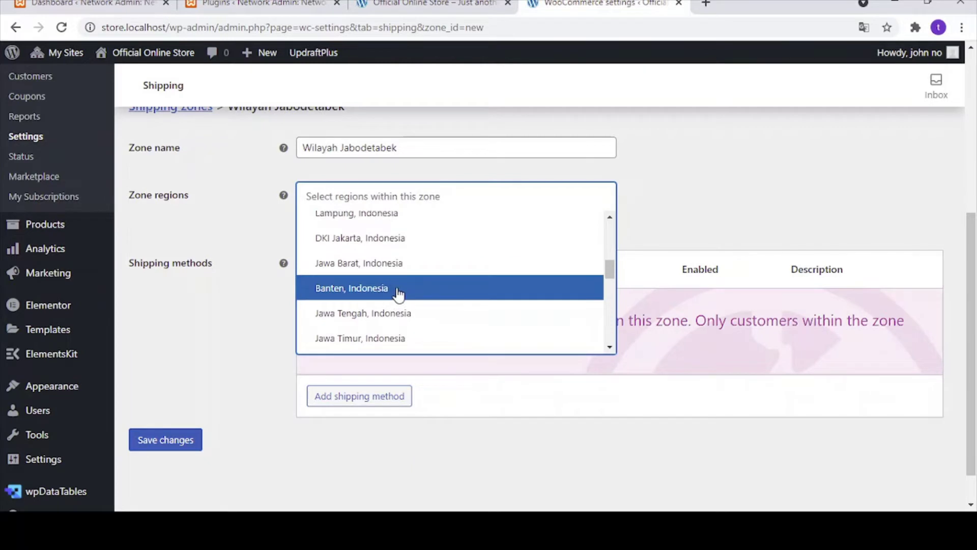
pyautogui.click(408, 247)
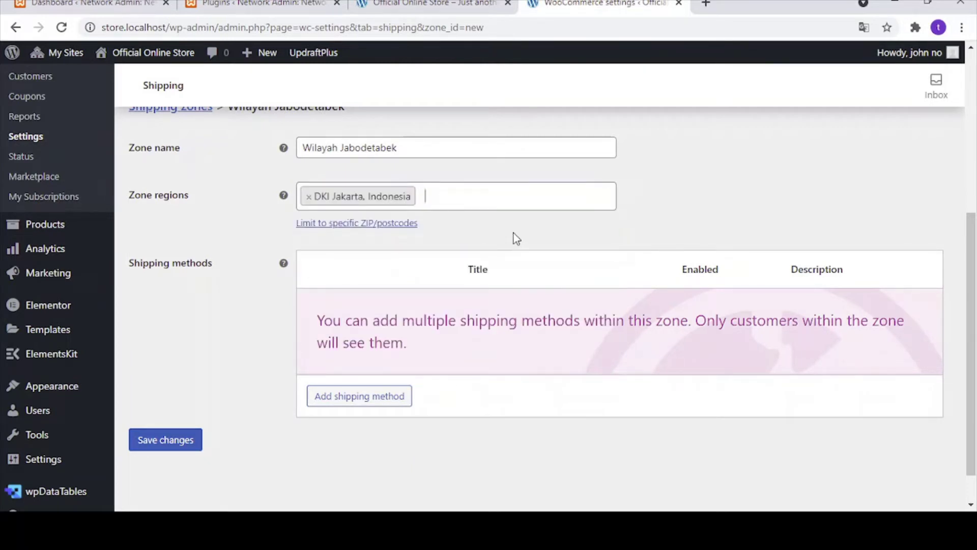
pyautogui.write('jawa')
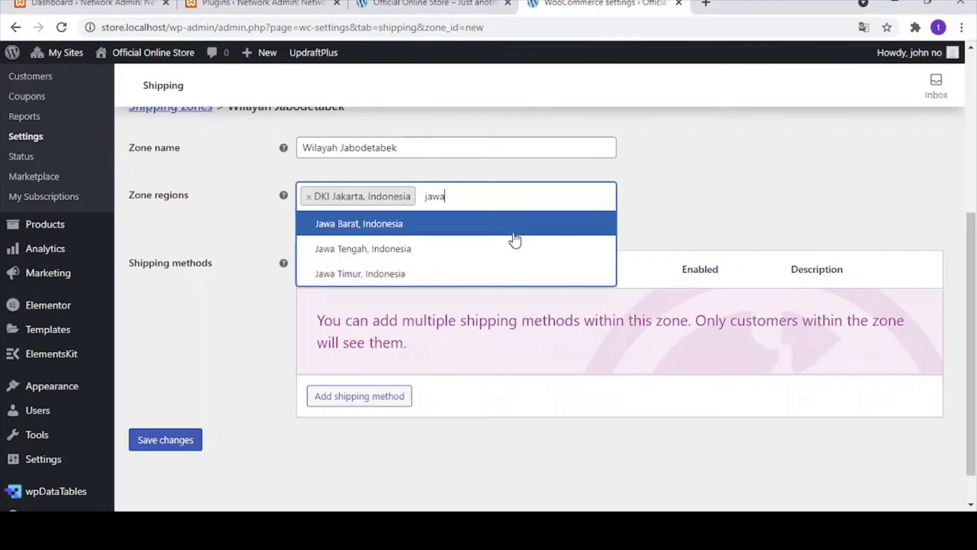
pyautogui.click(427, 216)
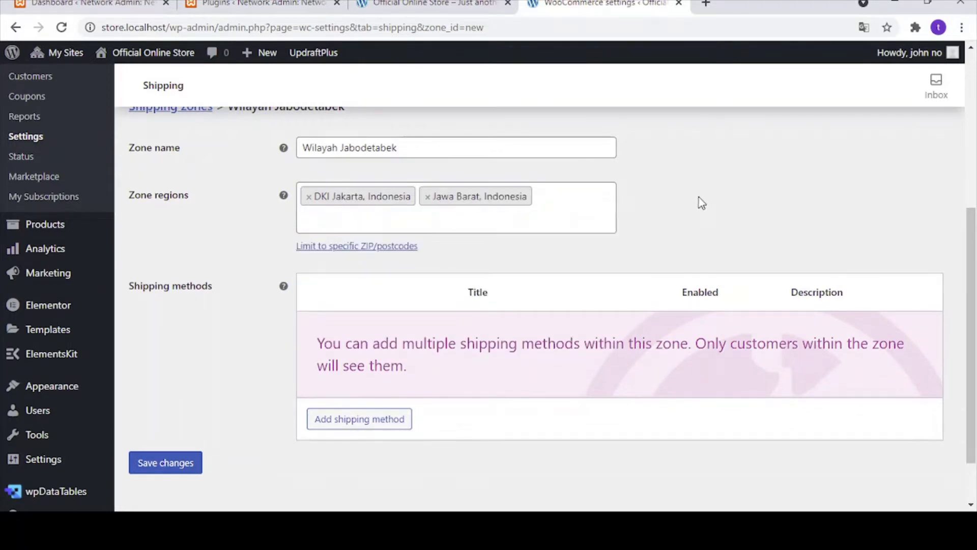
# Search the zone regions for "Ban" and add Banten, Indonesia as another region.
pyautogui.write('Tage')
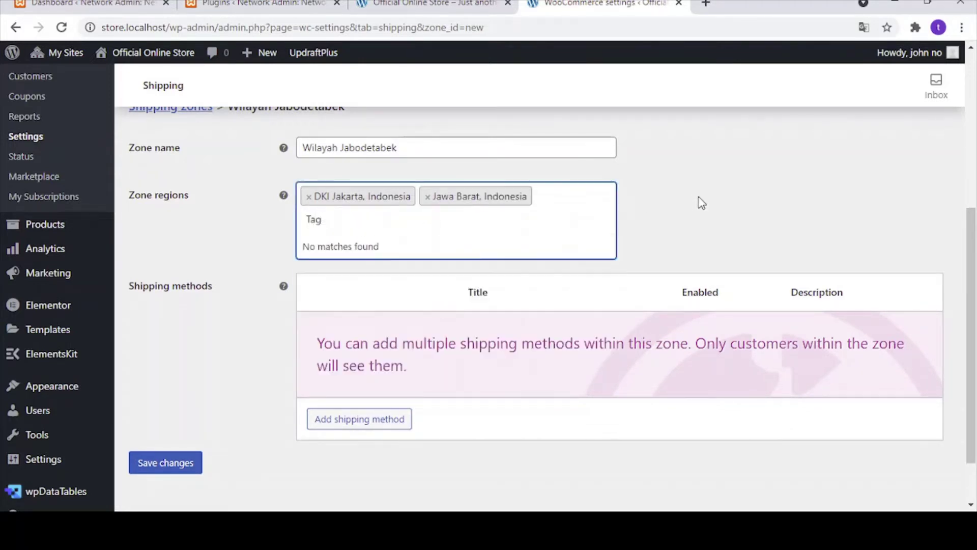
pyautogui.press('BackSpace')
pyautogui.press('BackSpace')
pyautogui.press('BackSpace')
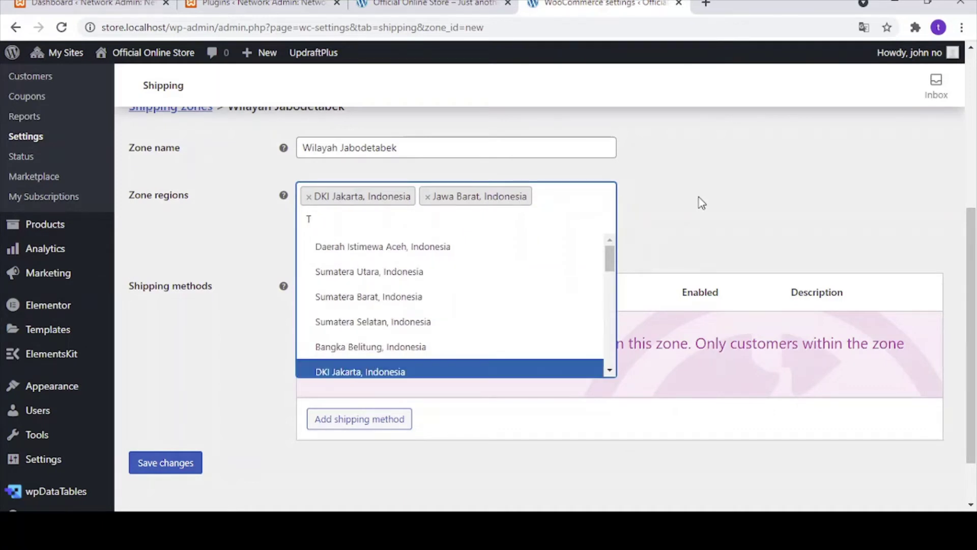
pyautogui.write('Ban')
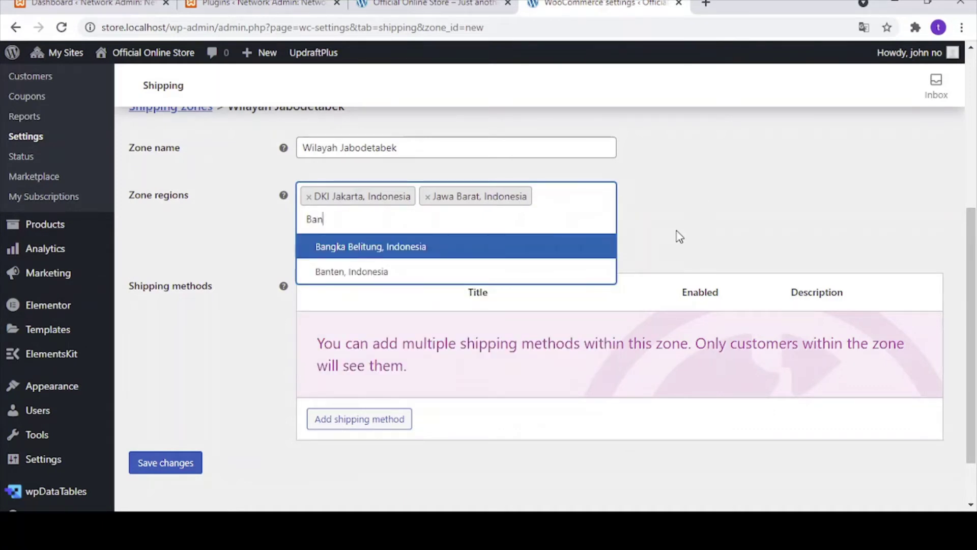
pyautogui.click(579, 271)
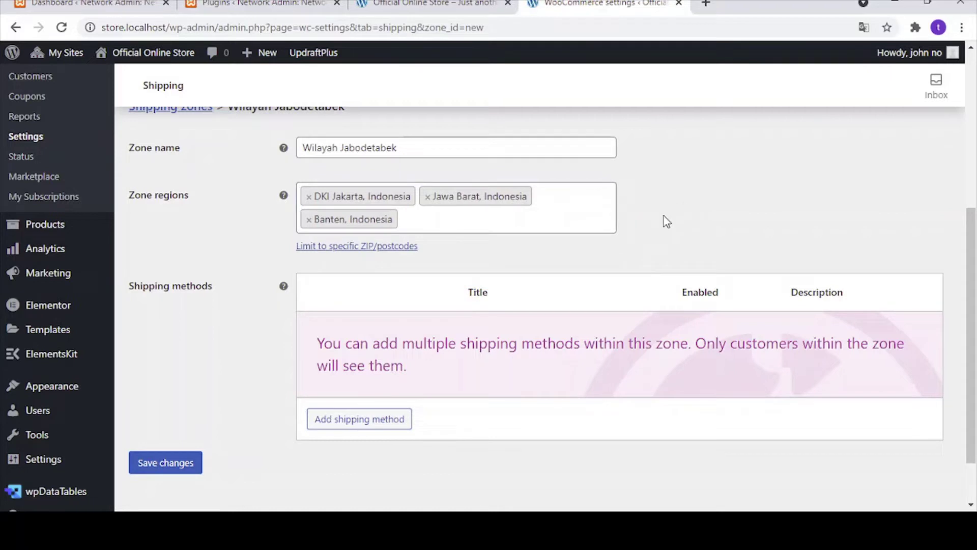
# Limit the shipping zone to specific postcodes using the wildcard pattern 123*.
pyautogui.click(330, 246)
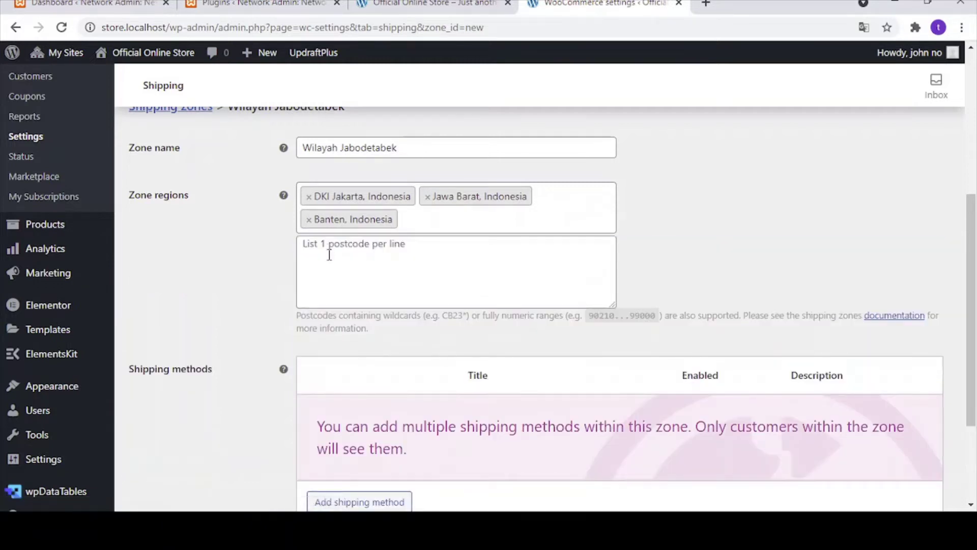
pyautogui.click(328, 255)
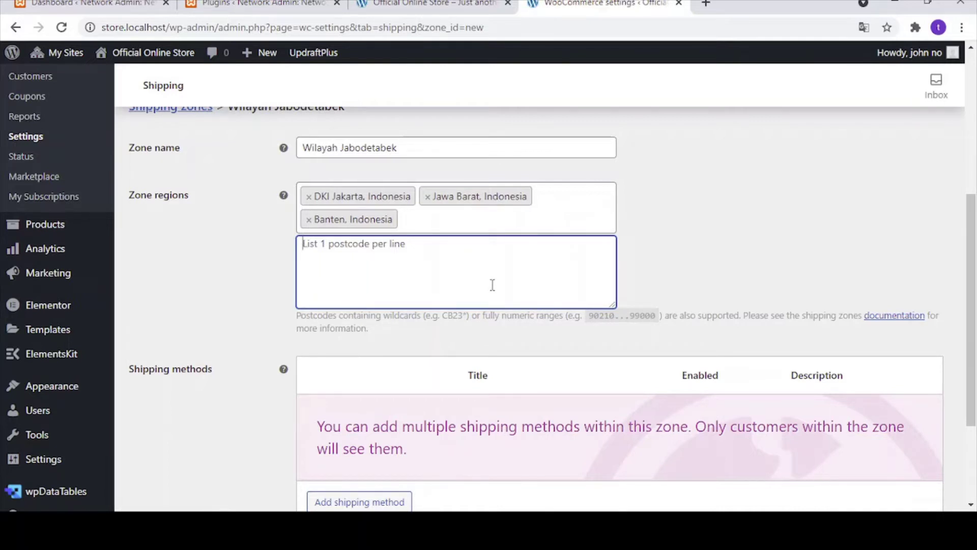
pyautogui.write('123')
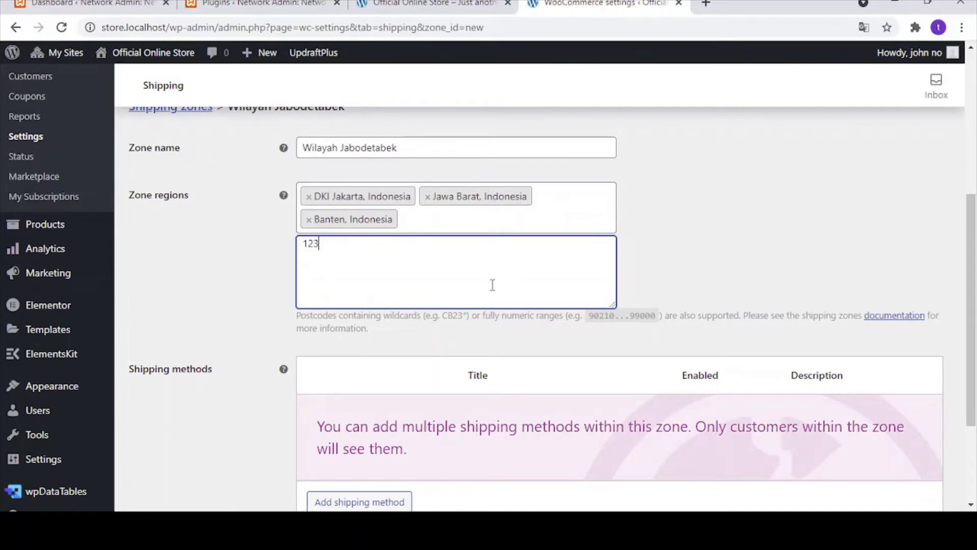
pyautogui.write('xxx')
pyautogui.hotkey('shift', 'Left')
pyautogui.hotkey('shift', 'Left')
pyautogui.hotkey('shift', 'Left')
pyautogui.write('*')
pyautogui.click(663, 275)
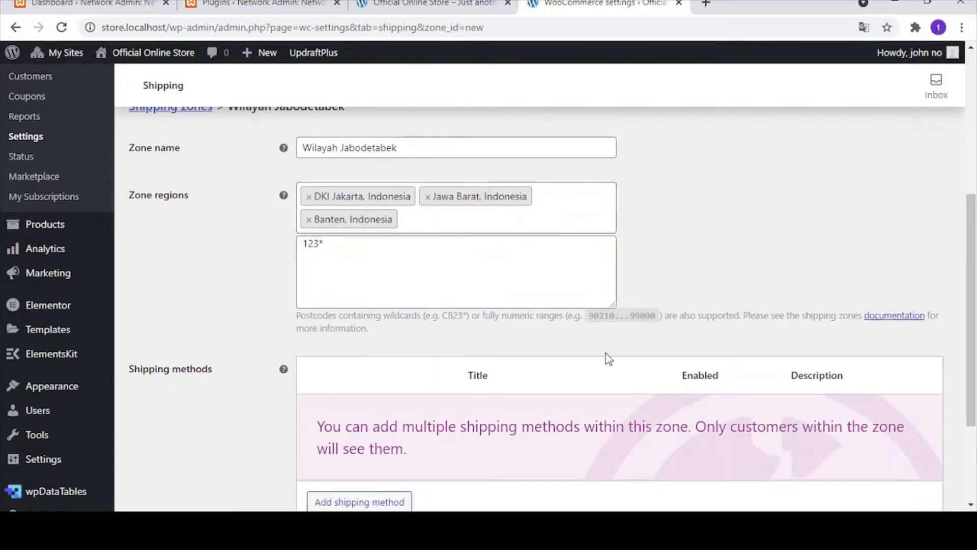
# Add a Flat rate shipping method to the Wilayah Jabodetabek zone.
pyautogui.scroll(-3, 606, 356)
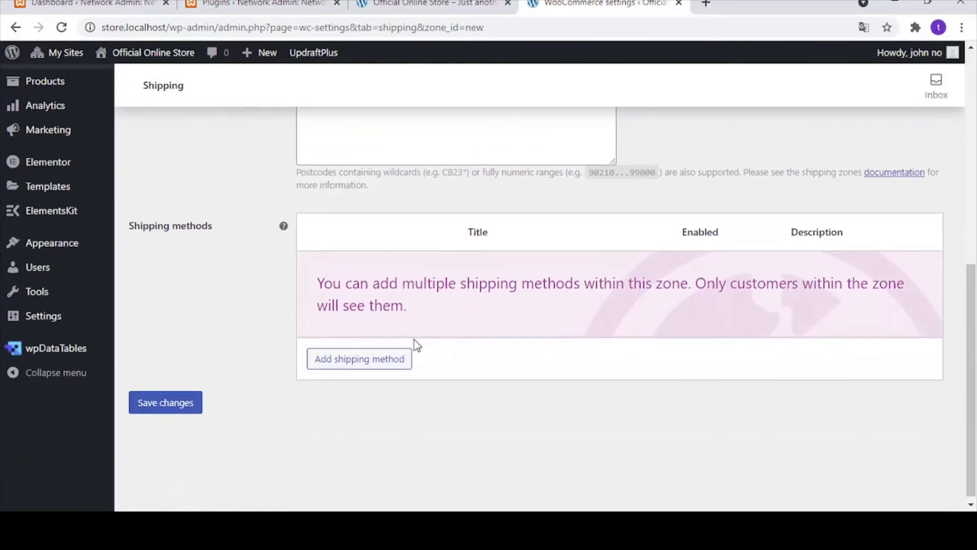
pyautogui.click(344, 360)
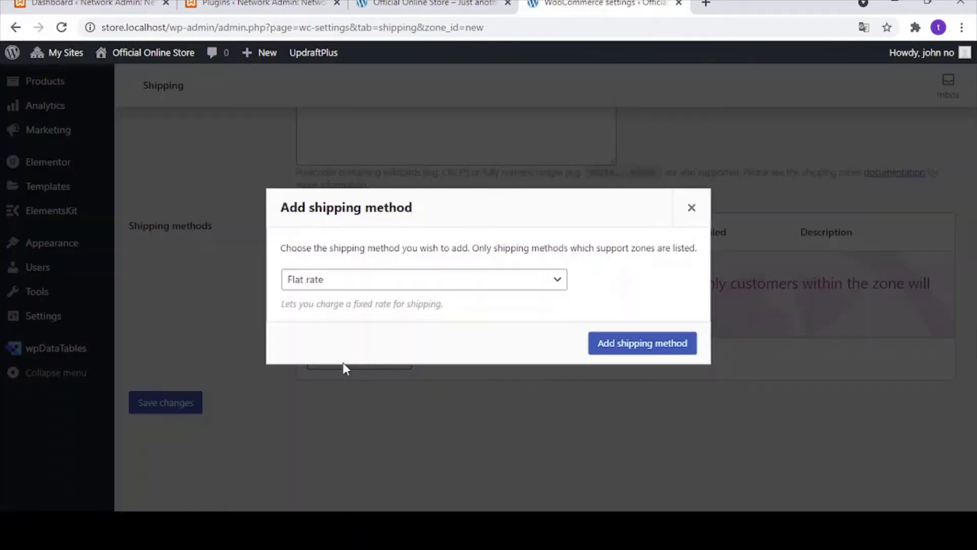
pyautogui.click(555, 286)
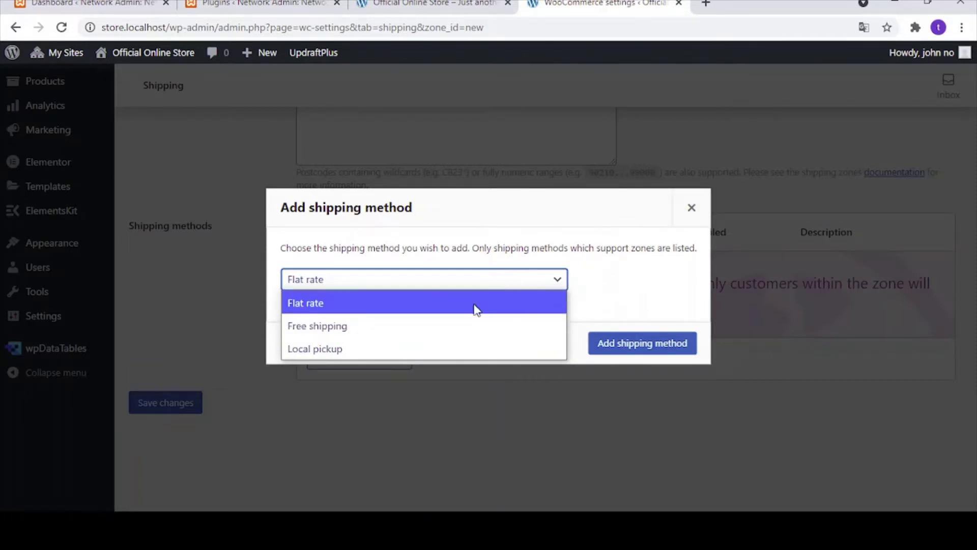
pyautogui.click(421, 304)
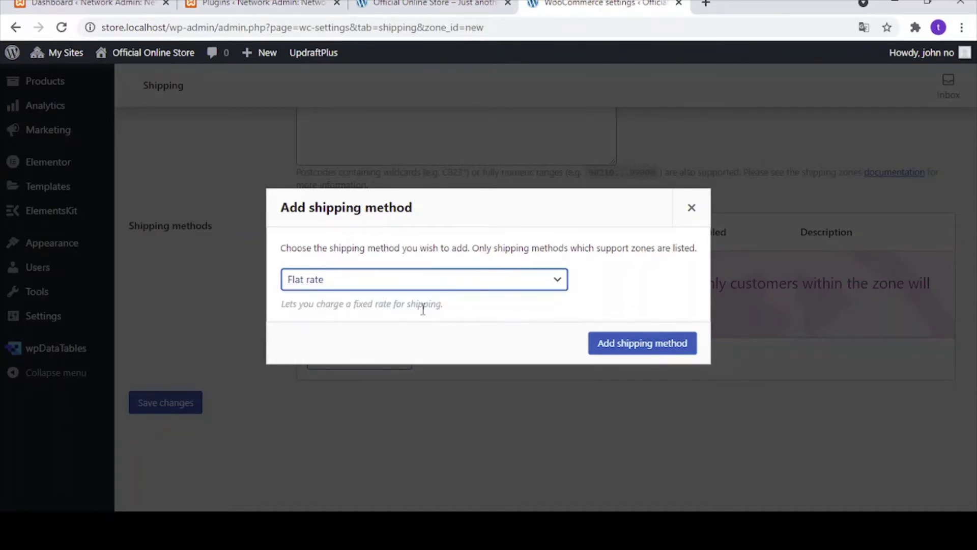
pyautogui.click(630, 346)
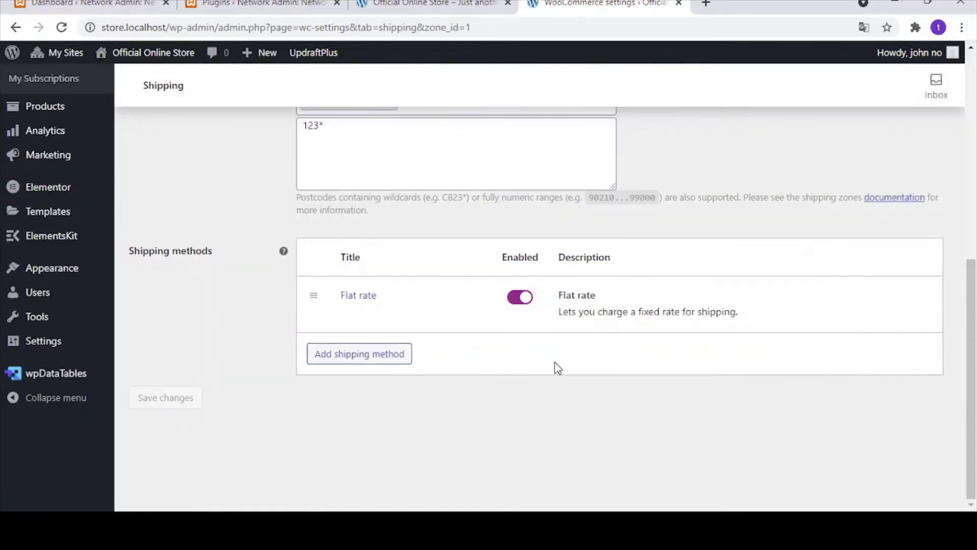
# Edit the Flat rate method, keep its tax status Taxable, set the cost to 10000 and save the changes.
pyautogui.click(350, 315)
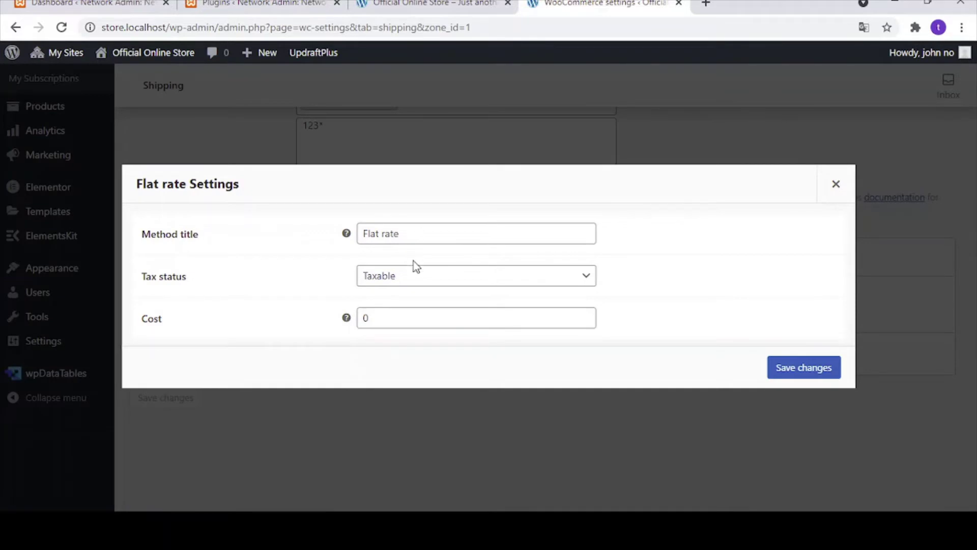
pyautogui.click(410, 278)
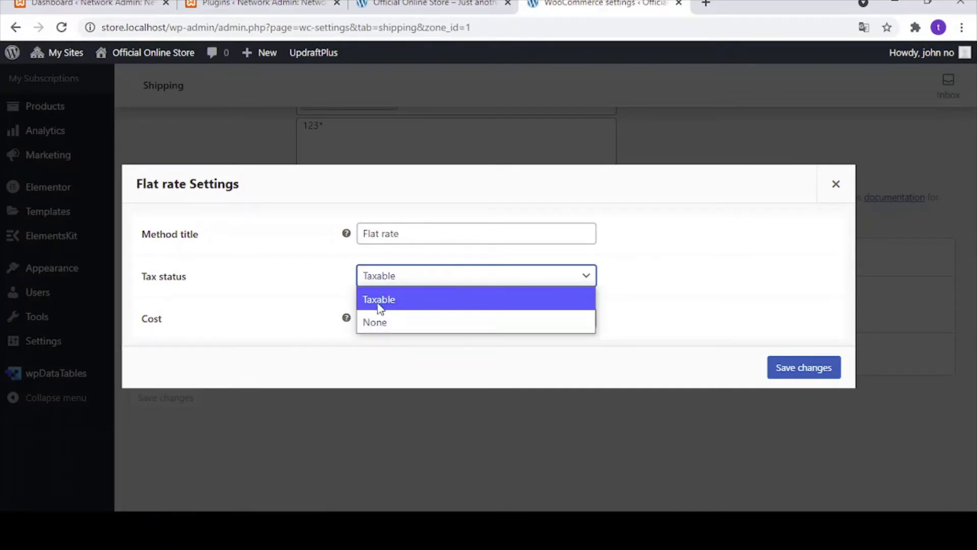
pyautogui.click(662, 279)
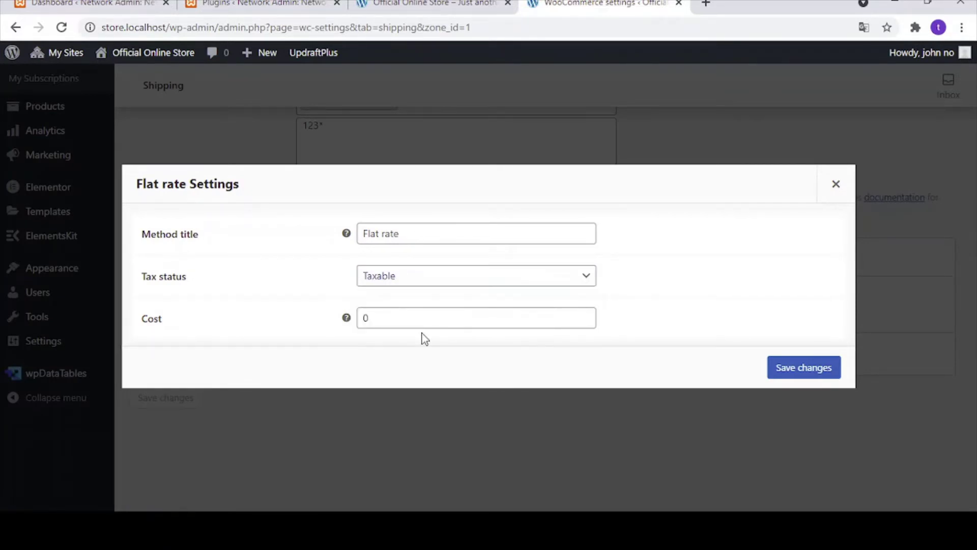
pyautogui.doubleClick(405, 319)
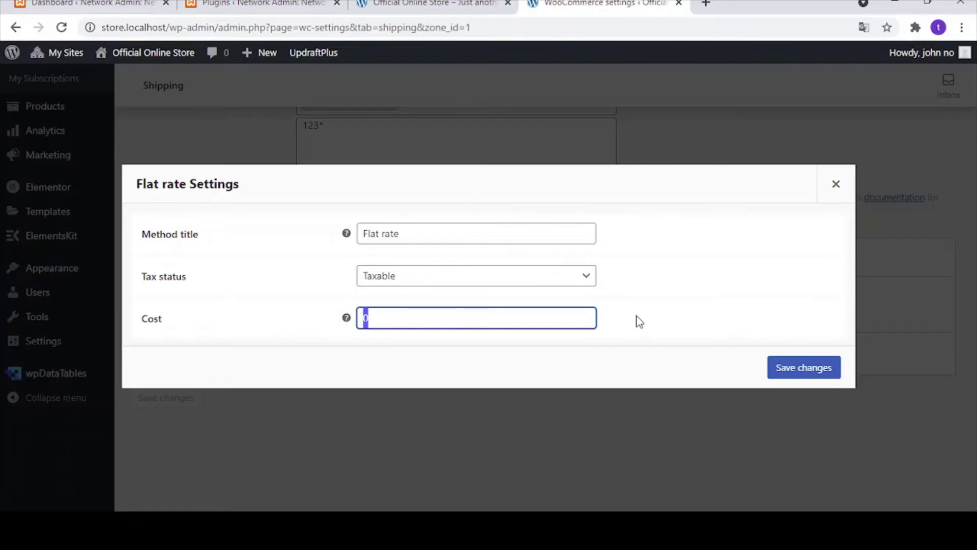
pyautogui.write('10000')
pyautogui.click(786, 367)
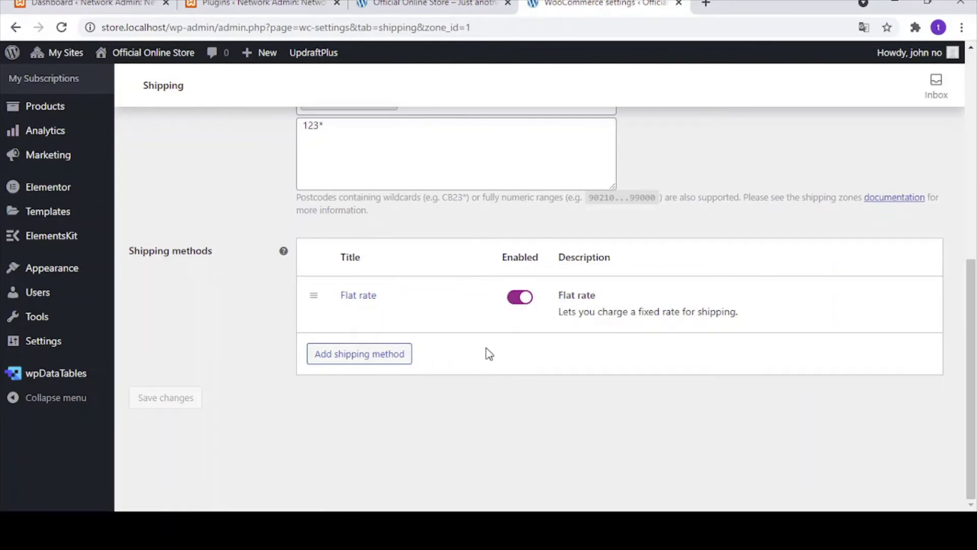
# Look over the completed shipping zone, and open the WooCommerce payment settings to review the installed payment methods.
pyautogui.scroll(10, 484, 353)
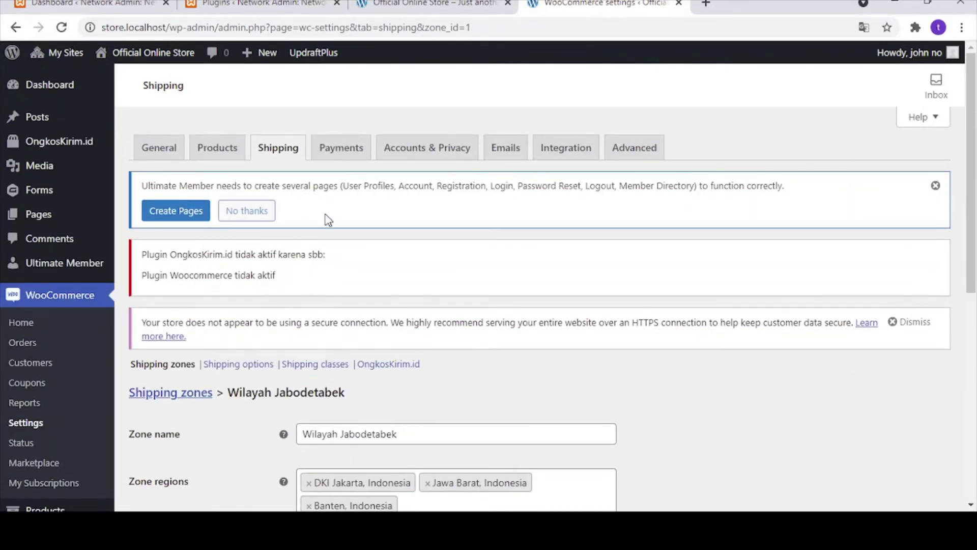
pyautogui.scroll(-8, 304, 260)
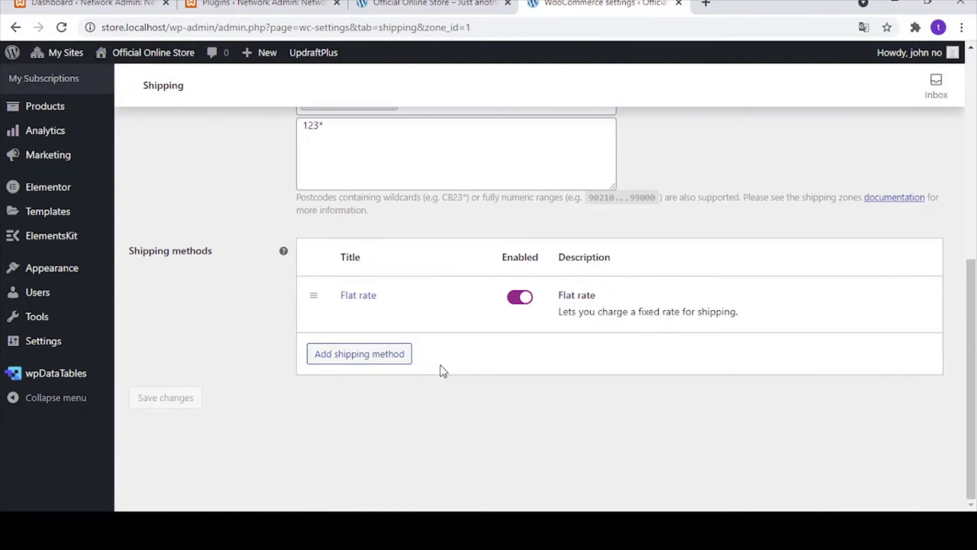
pyautogui.scroll(7, 471, 351)
pyautogui.scroll(1, 472, 351)
pyautogui.click(340, 150)
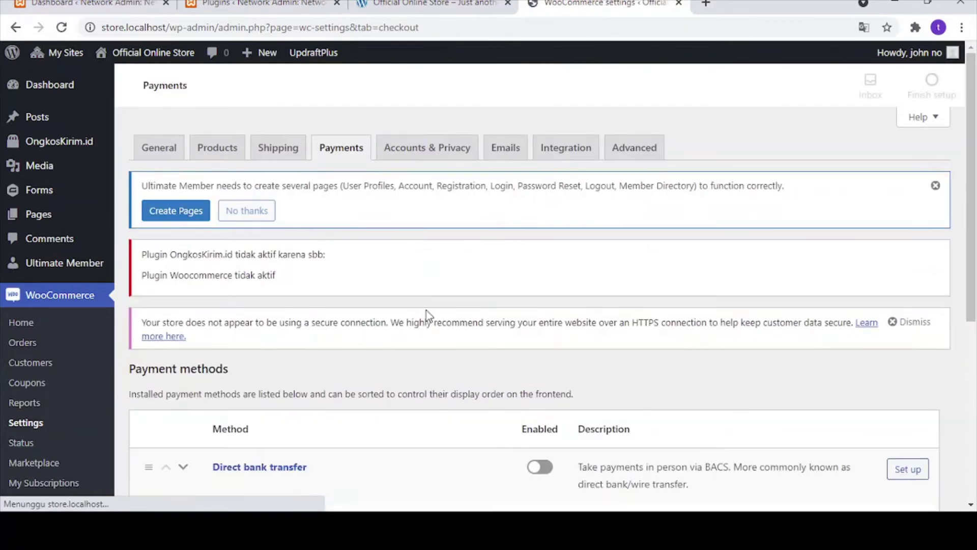
pyautogui.scroll(-1, 415, 319)
pyautogui.scroll(-2, 415, 319)
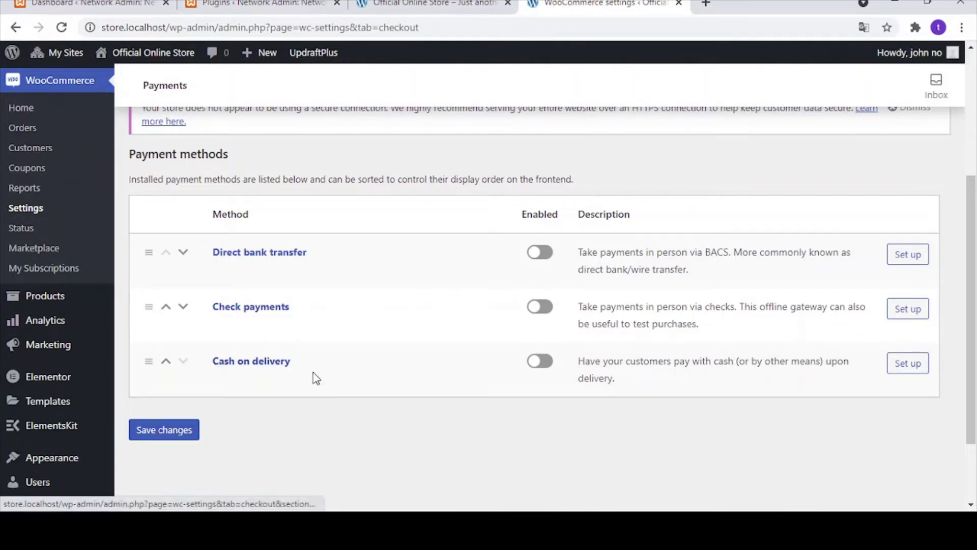
# Enable the Direct bank transfer payment method and open its setup form at the account details.
pyautogui.click(543, 253)
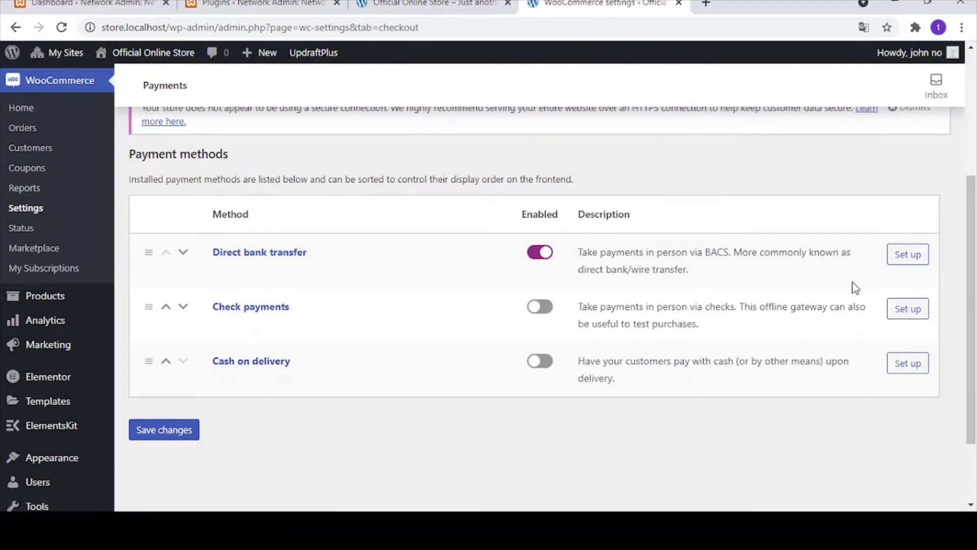
pyautogui.click(919, 261)
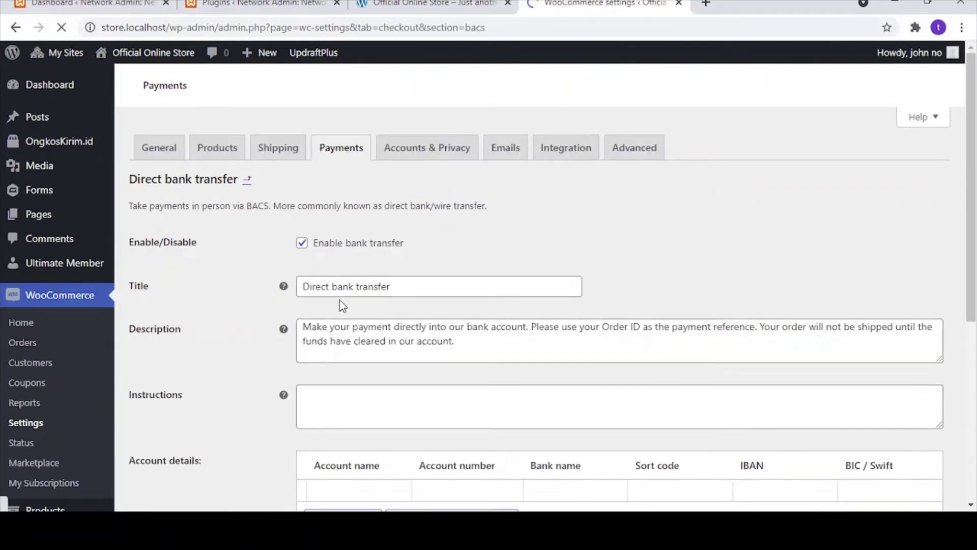
pyautogui.scroll(-3, 351, 304)
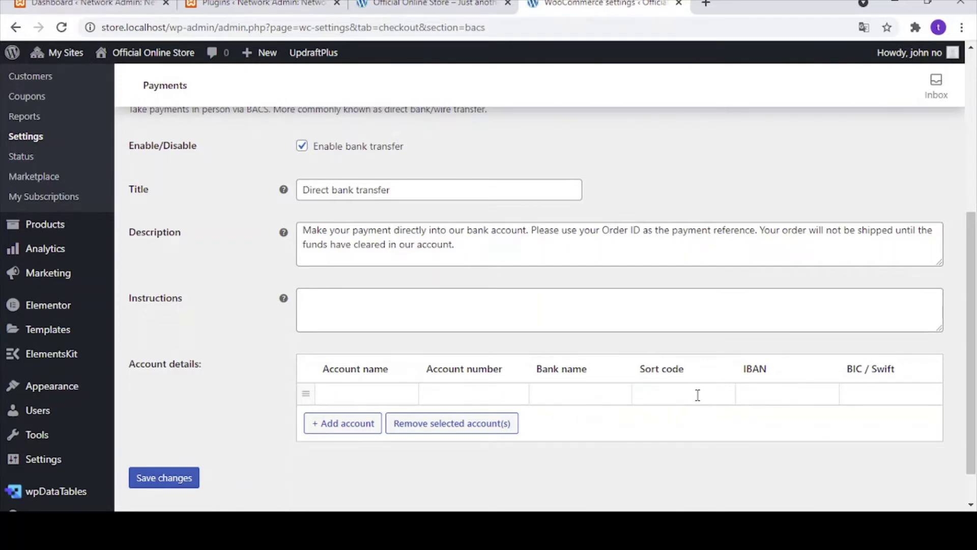
# Review the WooCommerce Accounts & Privacy settings, covering guest checkout, account creation, erasure requests, privacy policy texts and data retention.
pyautogui.scroll(5, 403, 315)
pyautogui.scroll(1, 402, 314)
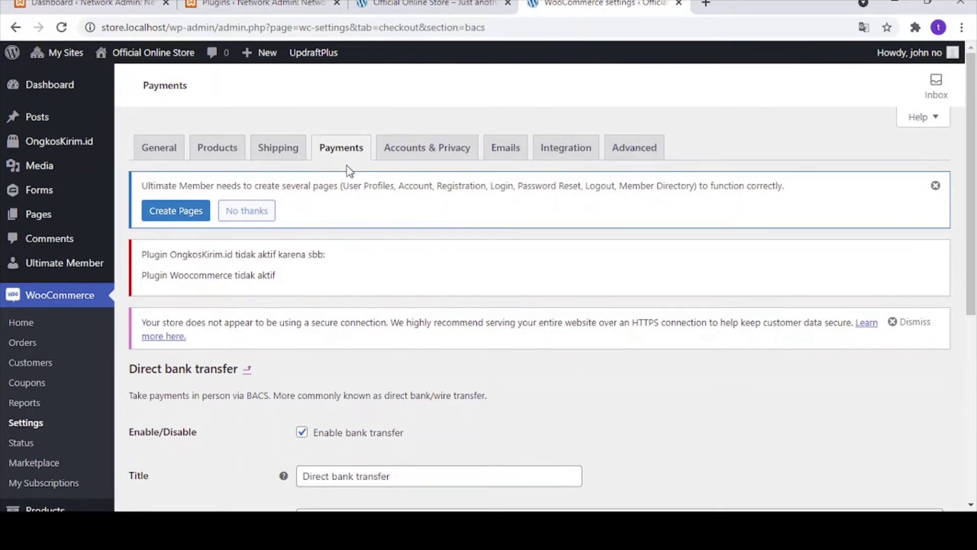
pyautogui.click(450, 157)
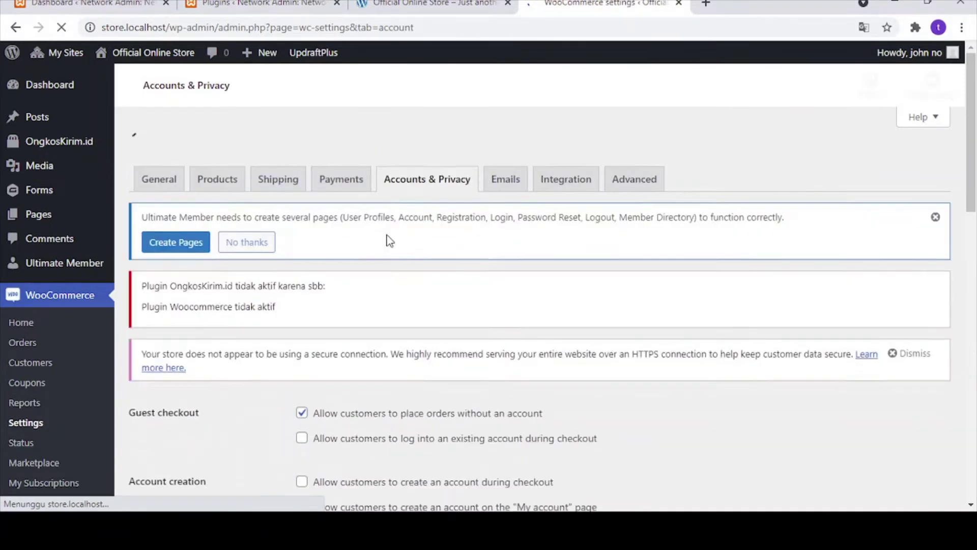
pyautogui.scroll(-10, 429, 267)
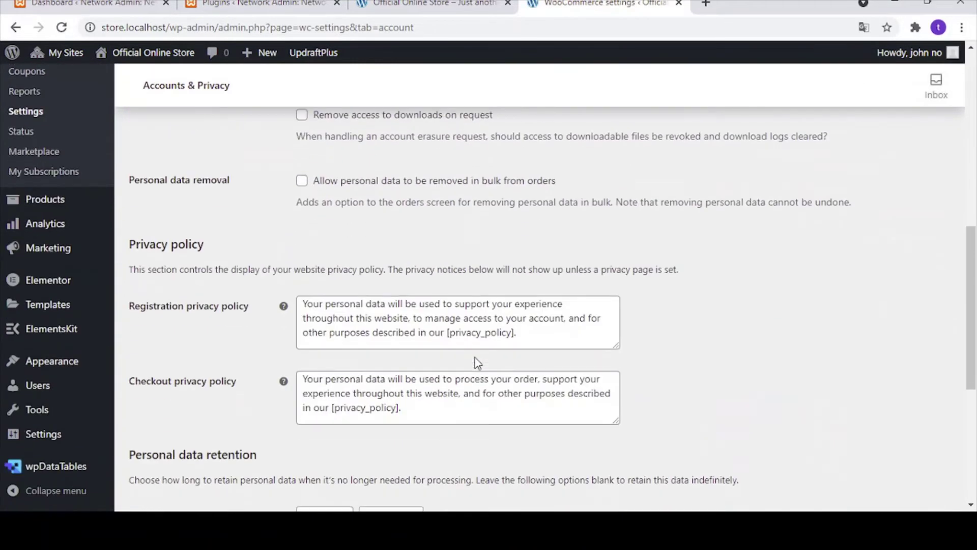
pyautogui.scroll(-4, 478, 362)
pyautogui.scroll(10, 477, 363)
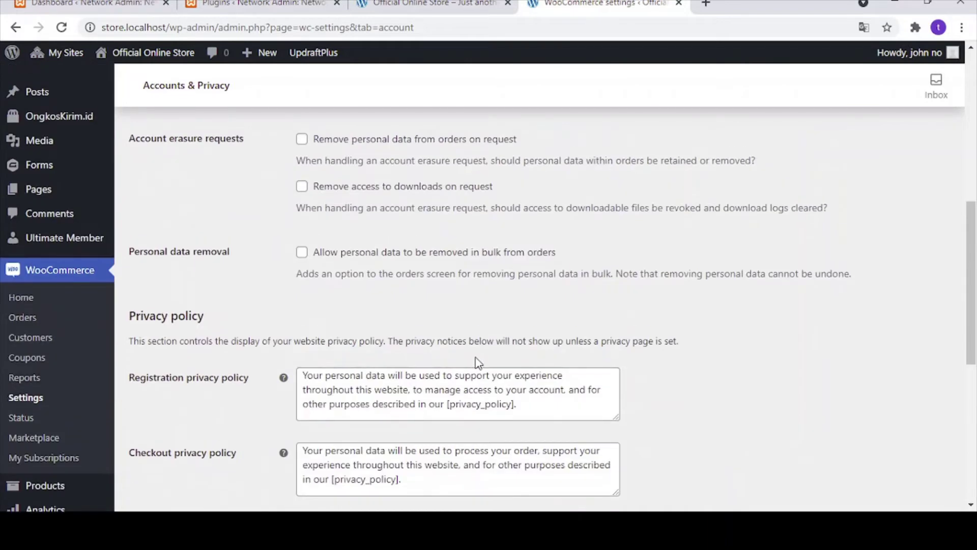
pyautogui.scroll(5, 478, 362)
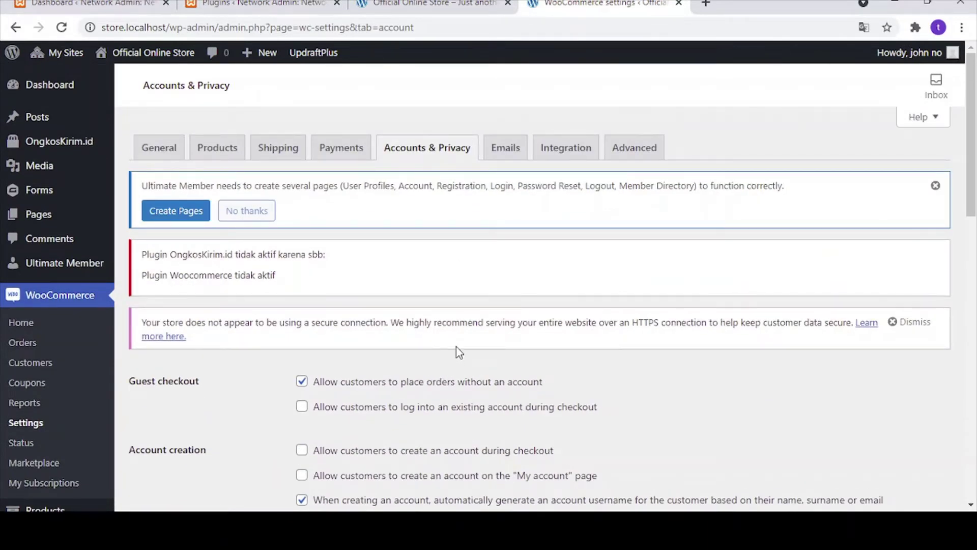
pyautogui.scroll(-5, 437, 369)
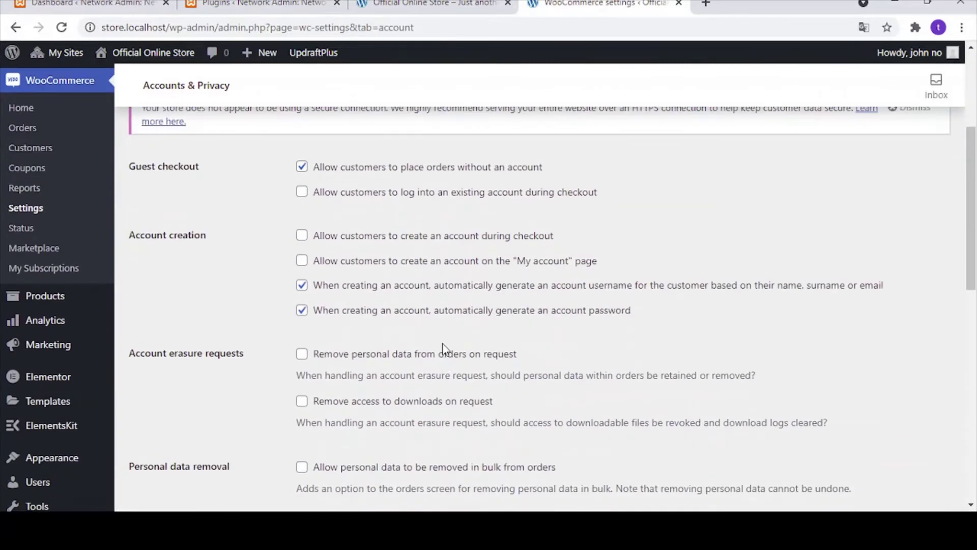
pyautogui.scroll(5, 448, 351)
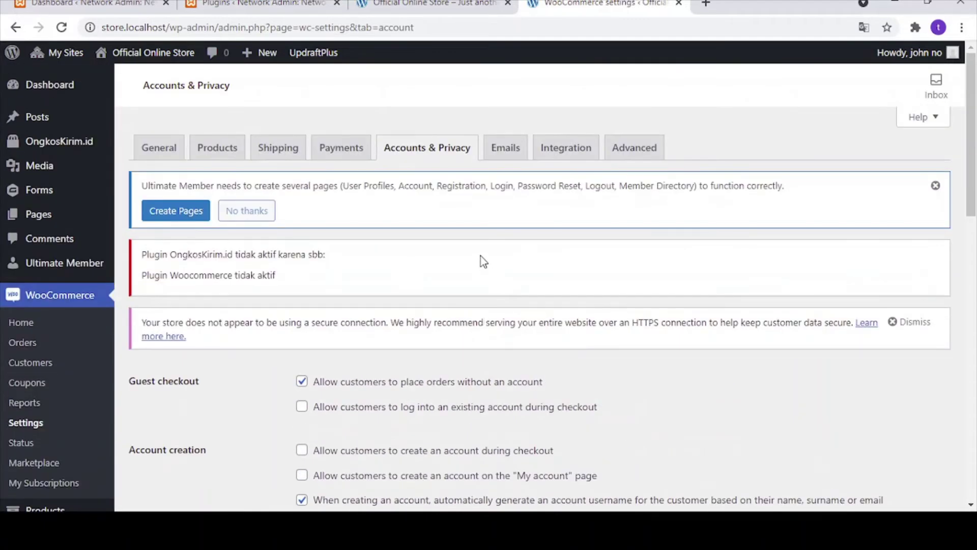
# Review the WooCommerce email notification settings with their content types and recipients.
pyautogui.click(504, 154)
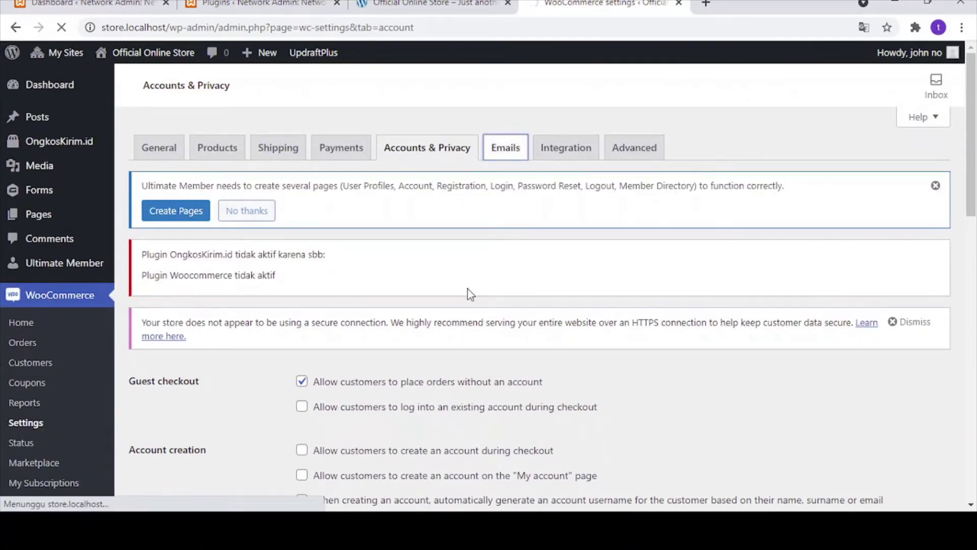
pyautogui.scroll(-4, 452, 377)
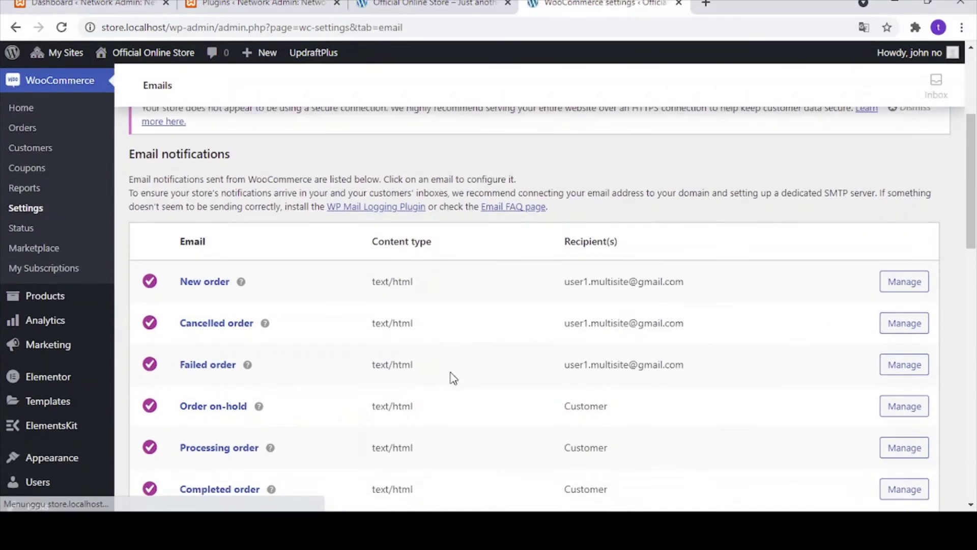
pyautogui.scroll(-3, 433, 377)
pyautogui.scroll(3, 458, 351)
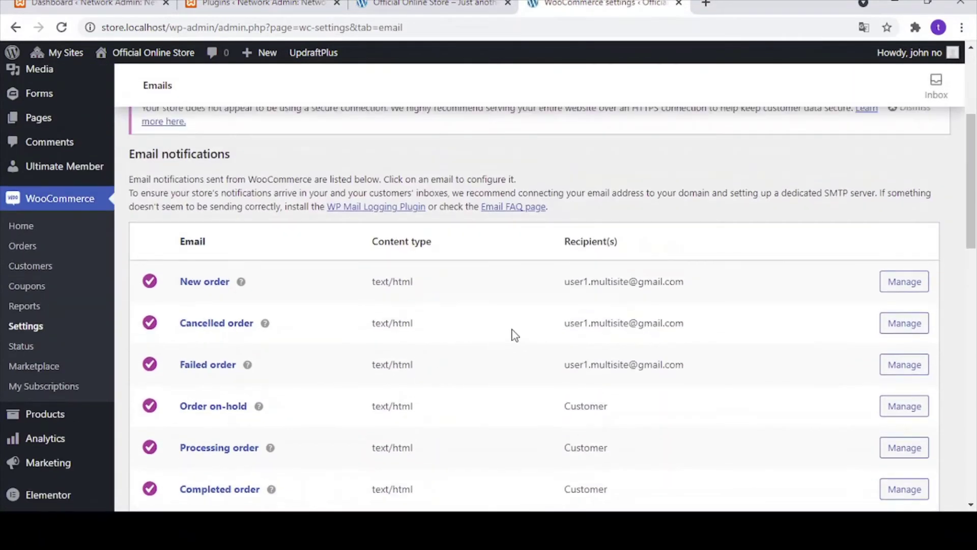
pyautogui.scroll(-8, 513, 332)
pyautogui.scroll(12, 489, 338)
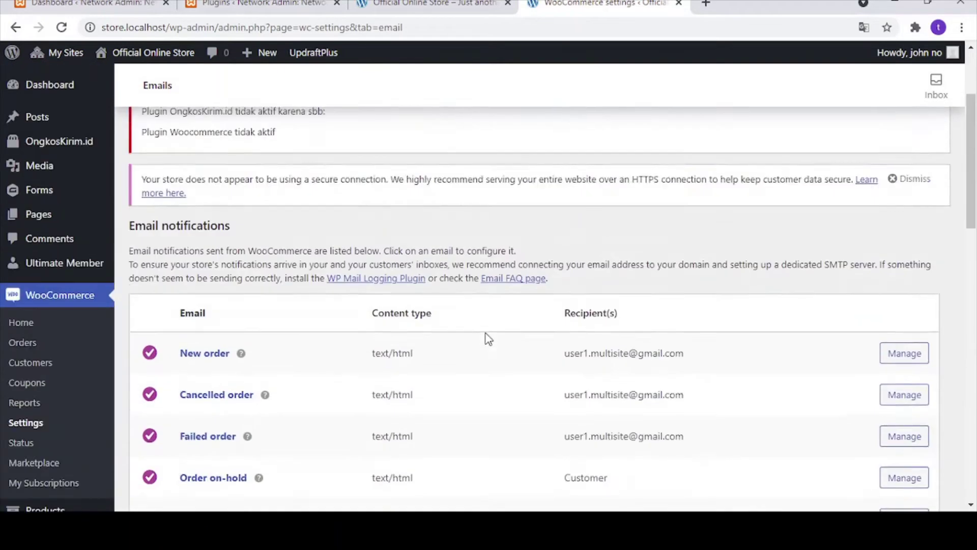
# Review the WooCommerce Integration settings for MaxMind Geolocation and the Advanced settings for page setup and checkout endpoints.
pyautogui.click(563, 148)
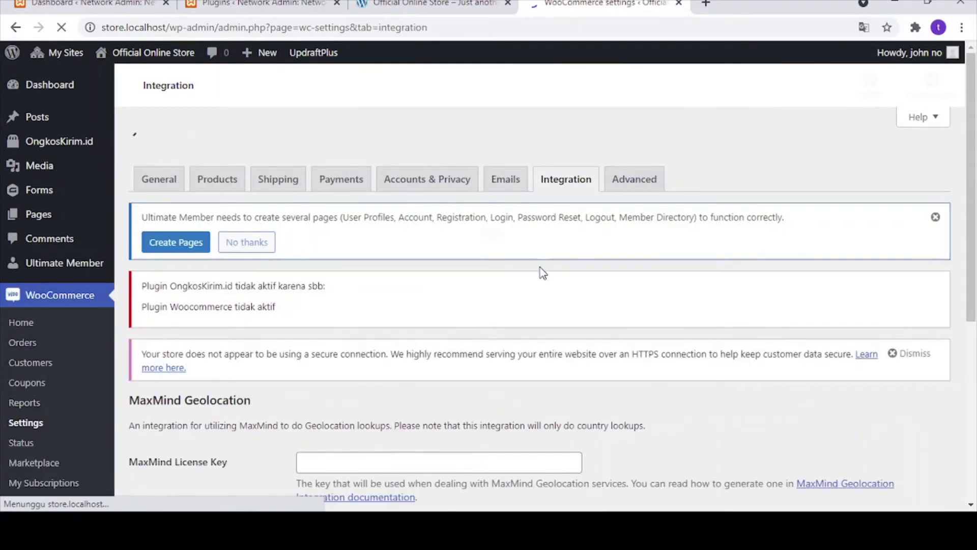
pyautogui.scroll(-6, 543, 288)
pyautogui.scroll(6, 591, 285)
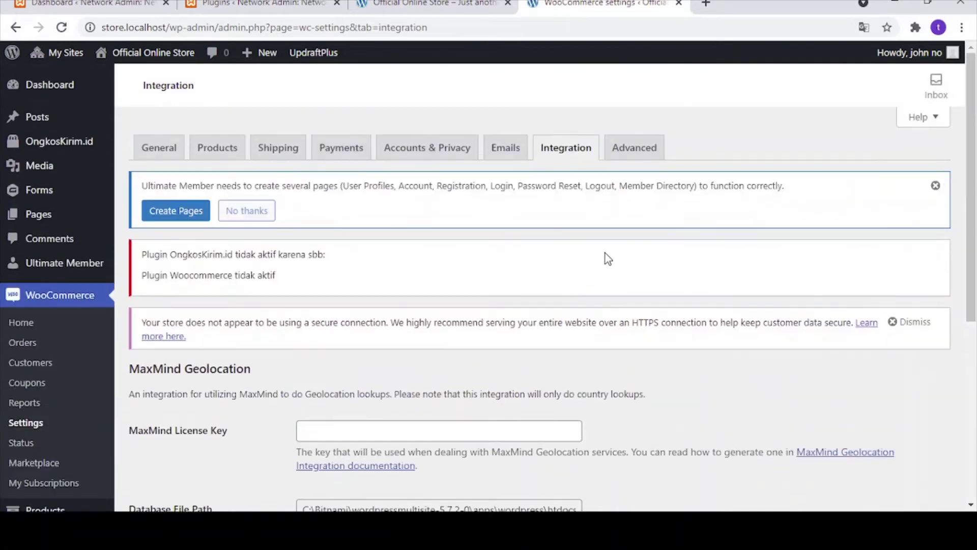
pyautogui.click(636, 150)
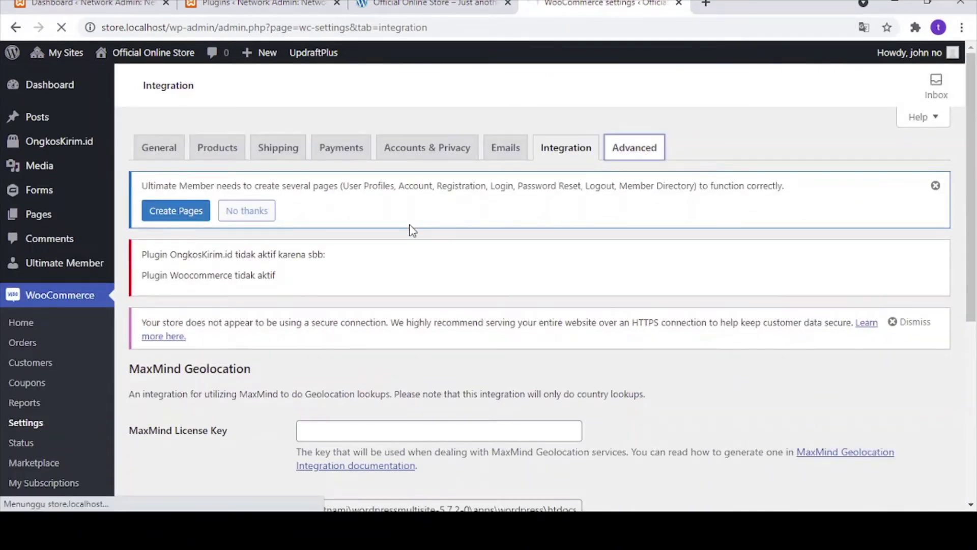
pyautogui.scroll(-15, 456, 303)
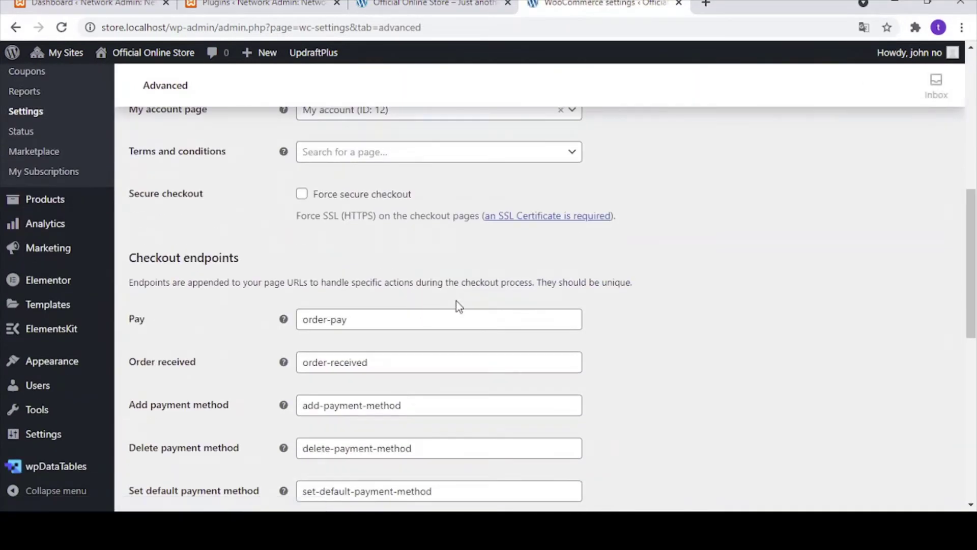
pyautogui.scroll(7, 469, 301)
pyautogui.scroll(8, 460, 301)
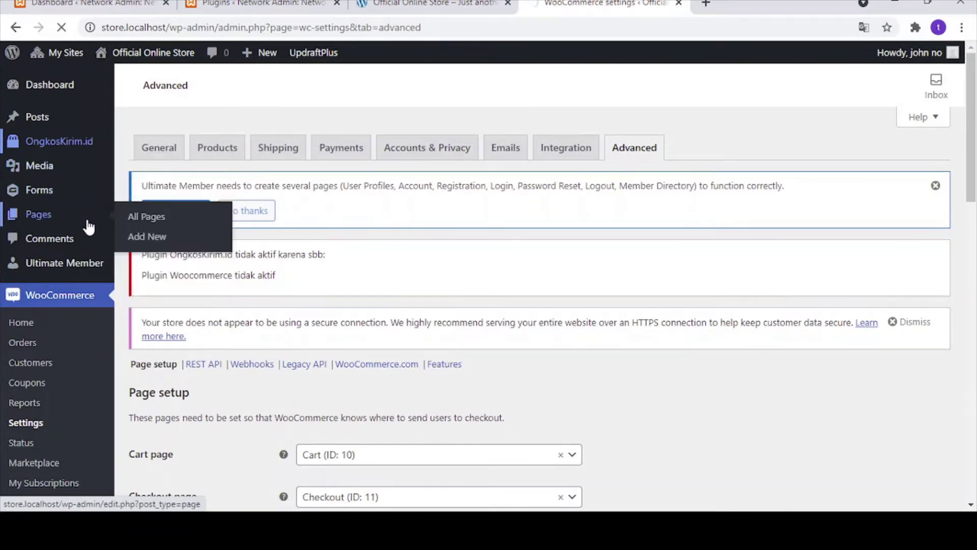
# Open the OngkosKirim.id plugin page and compare its Gratis, PRO and PRO Multi Site licence options.
pyautogui.click(79, 151)
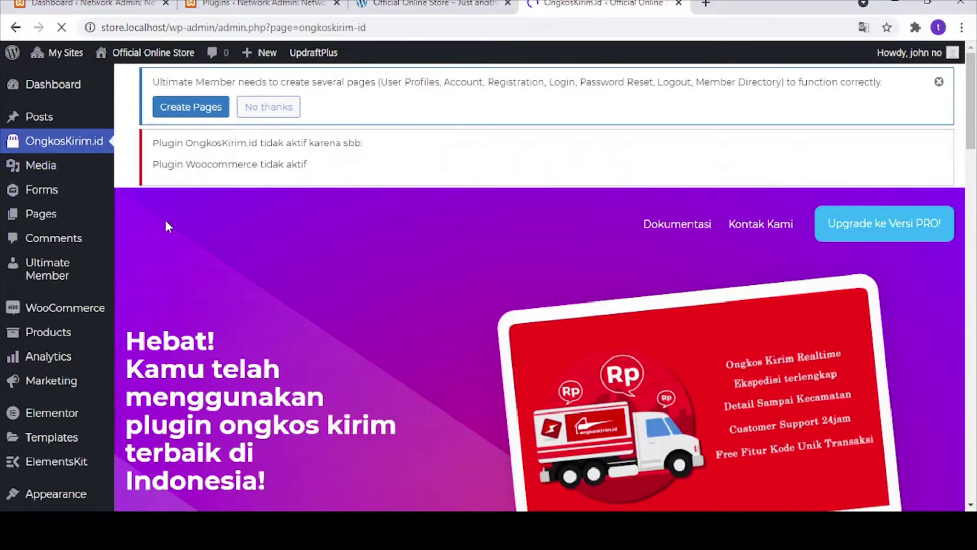
pyautogui.scroll(-5, 211, 272)
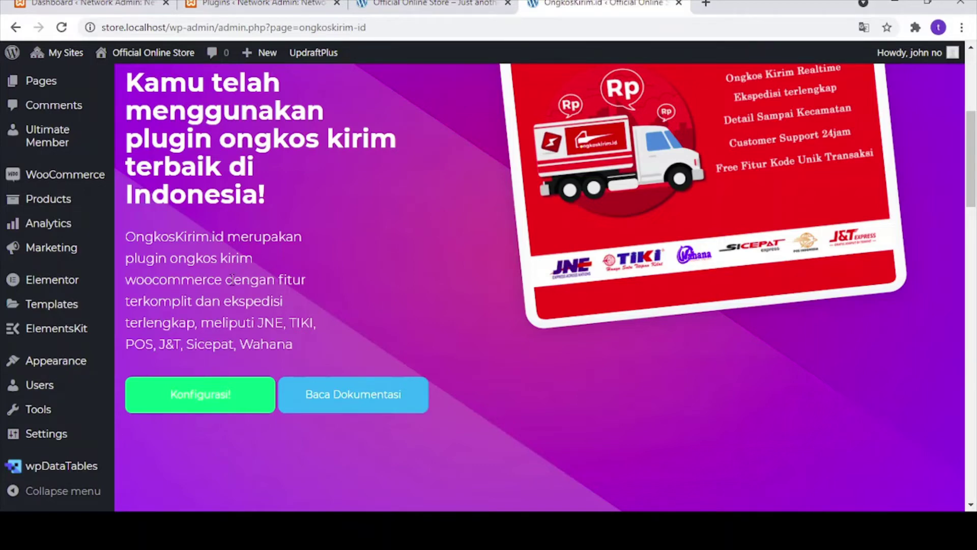
pyautogui.scroll(-5, 226, 293)
pyautogui.scroll(-6, 223, 307)
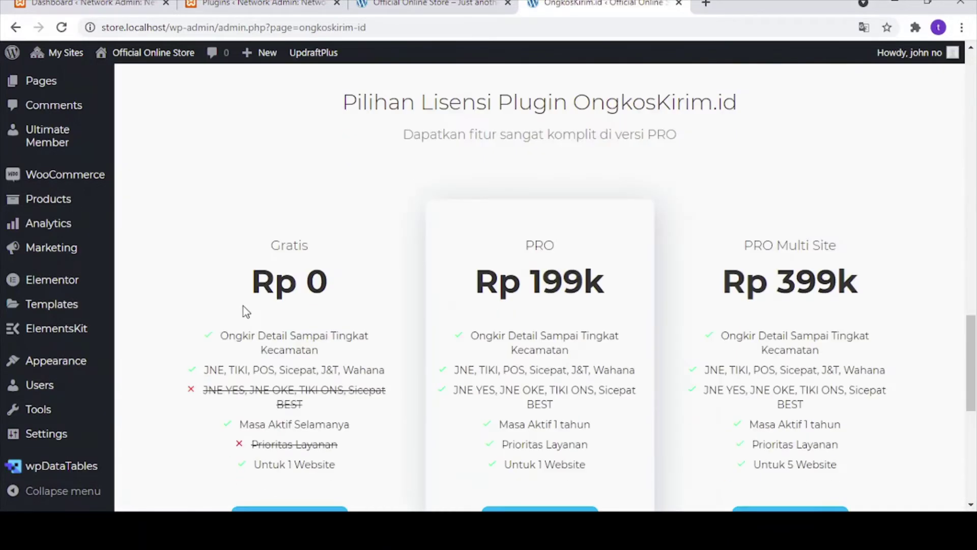
pyautogui.scroll(-5, 248, 311)
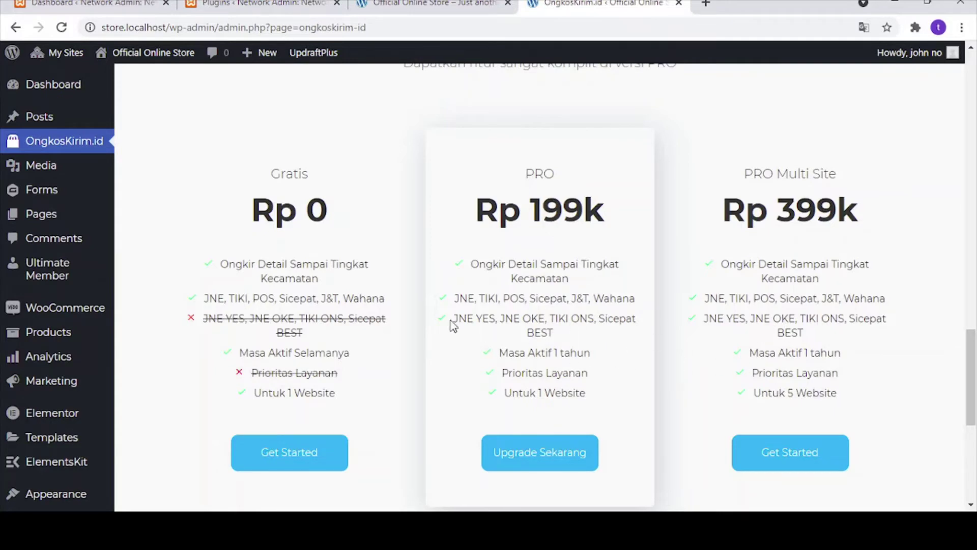
pyautogui.scroll(-1, 451, 325)
pyautogui.scroll(10, 452, 325)
pyautogui.scroll(7, 450, 326)
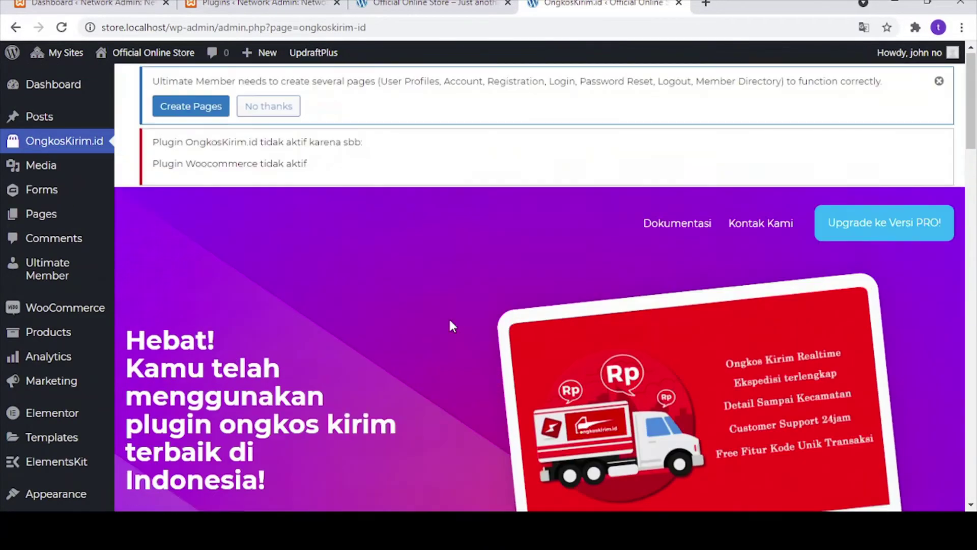
# Open the OngkosKirim.id configuration within the WooCommerce shipping settings and check its enable and version options.
pyautogui.scroll(-8, 344, 326)
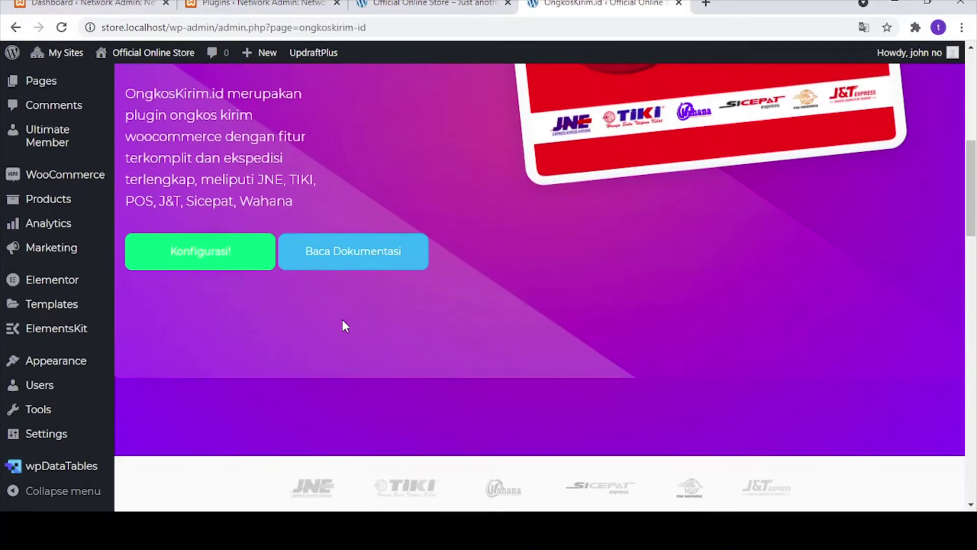
pyautogui.click(229, 257)
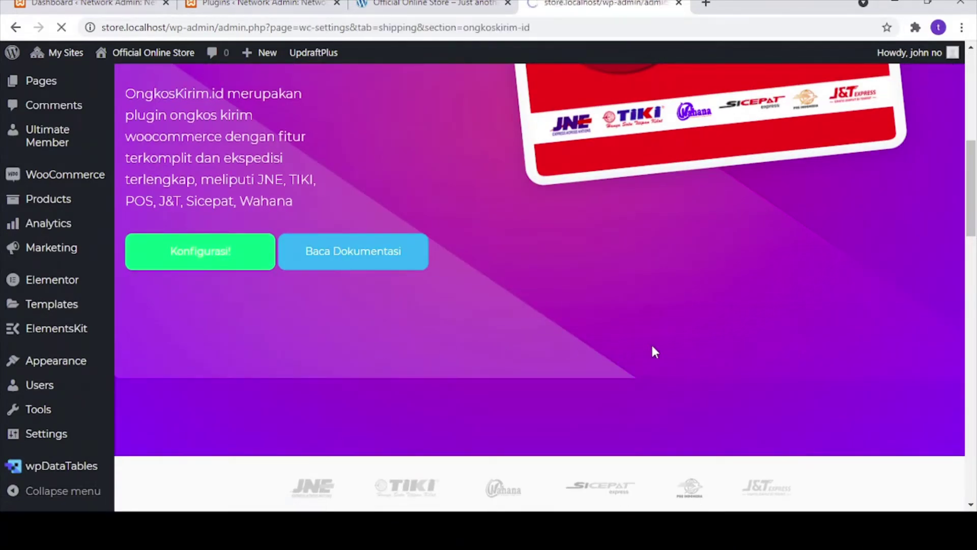
pyautogui.scroll(-4, 548, 350)
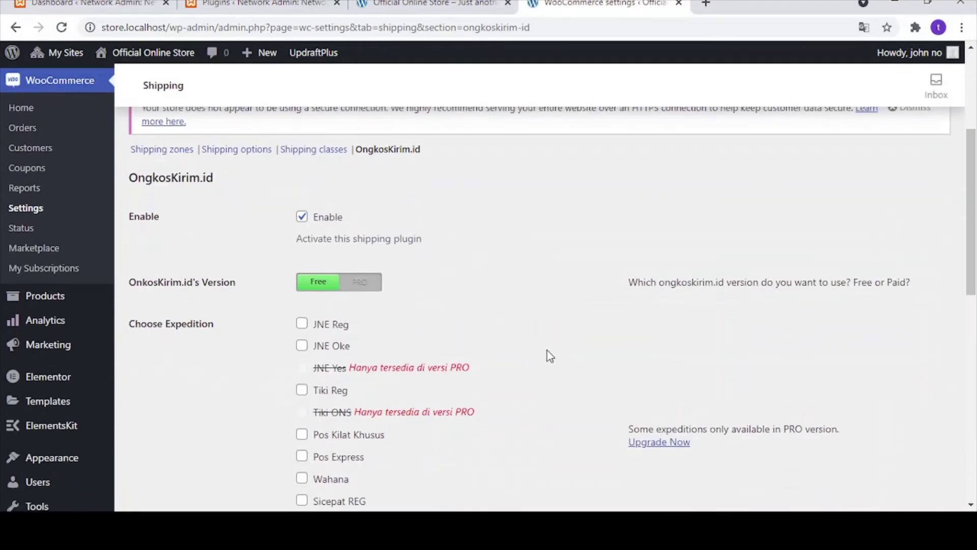
pyautogui.scroll(4, 443, 236)
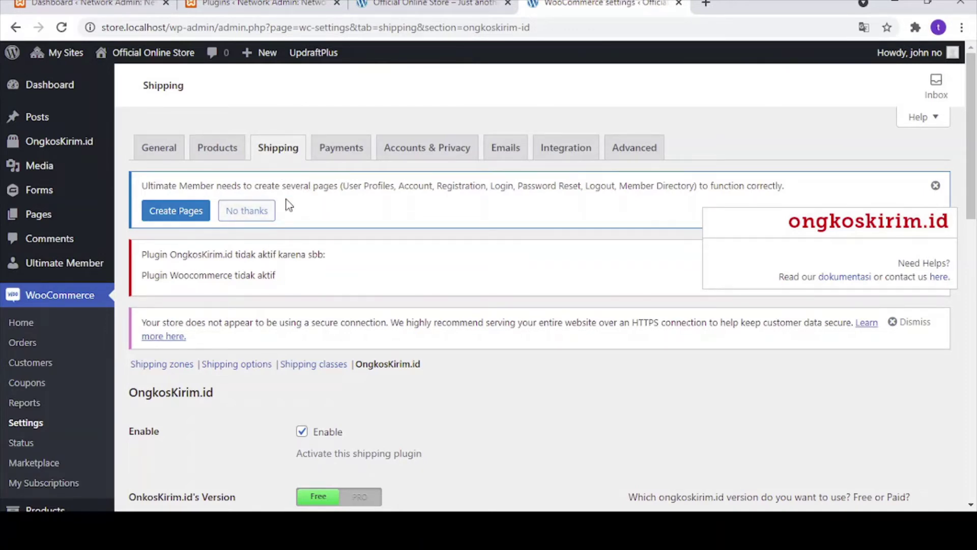
pyautogui.scroll(-4, 320, 298)
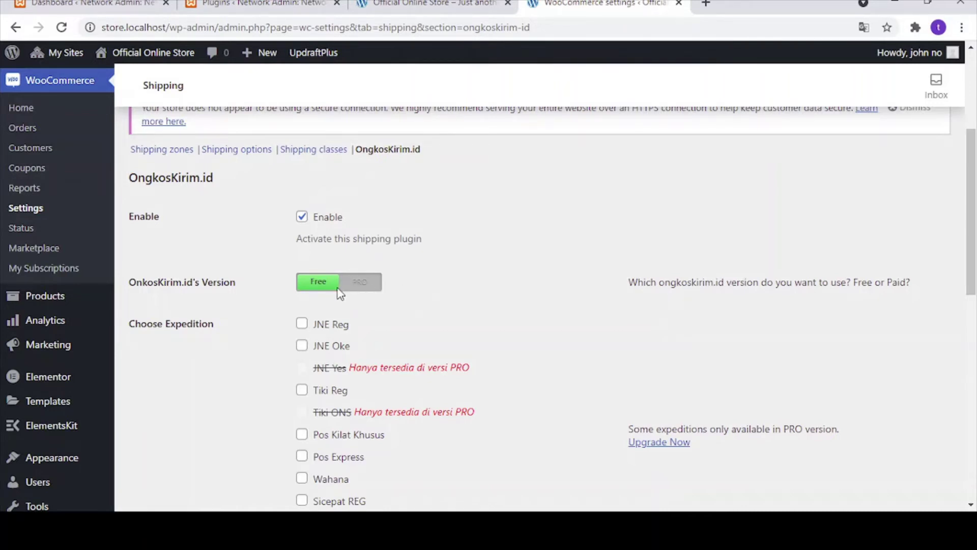
# Enable the expeditions JNE Reg, JNE Oke, Tiki Reg, Pos Kilat Khusus, Pos Express, Wahana, Sicepat REG and J&T Express.
pyautogui.scroll(-3, 341, 310)
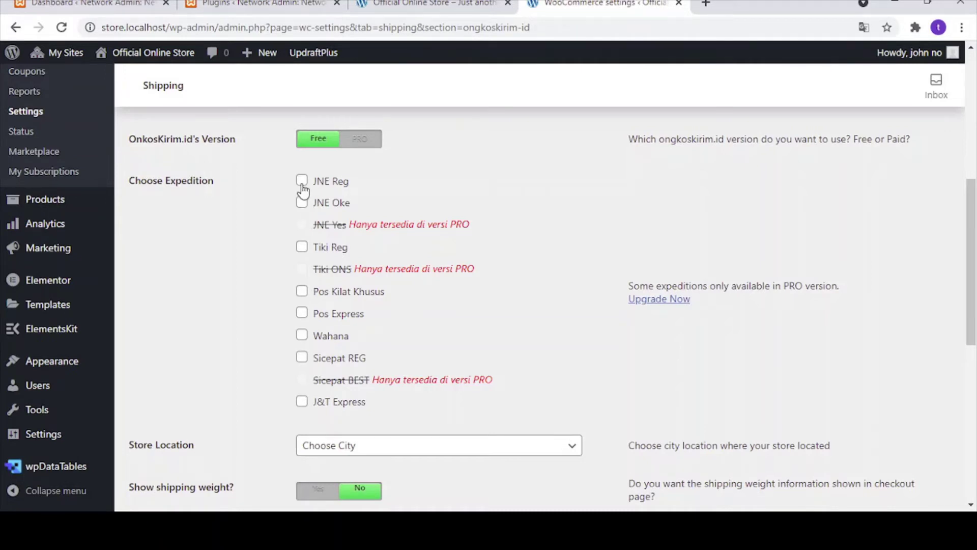
pyautogui.click(302, 182)
pyautogui.click(302, 203)
pyautogui.click(302, 248)
pyautogui.click(302, 291)
pyautogui.click(302, 314)
pyautogui.click(302, 335)
pyautogui.click(302, 357)
pyautogui.click(302, 401)
# Set the OngkosKirim.id store location to BANDUNG by searching the city list for "bandung".
pyautogui.scroll(-3, 377, 356)
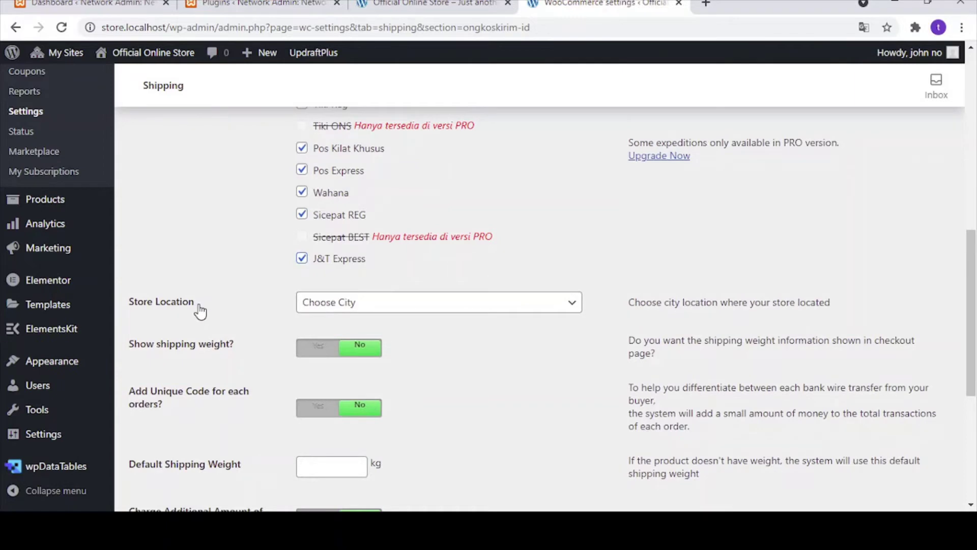
pyautogui.moveTo(200, 310); pyautogui.dragTo(135, 312)
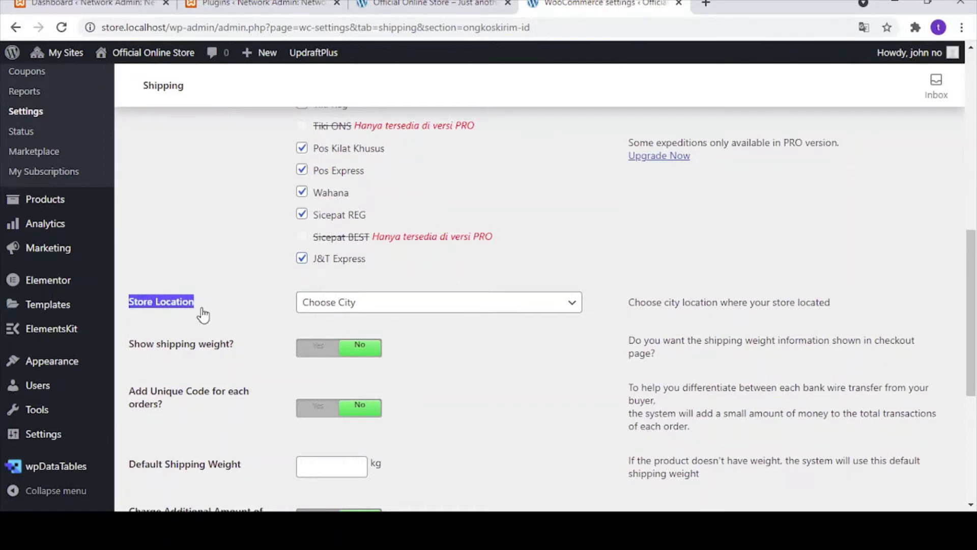
pyautogui.click(203, 314)
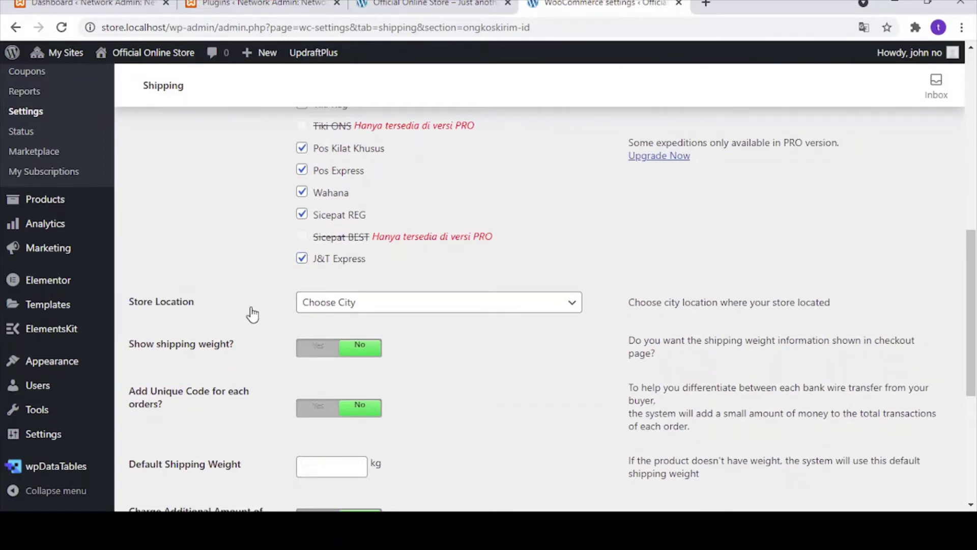
pyautogui.click(579, 315)
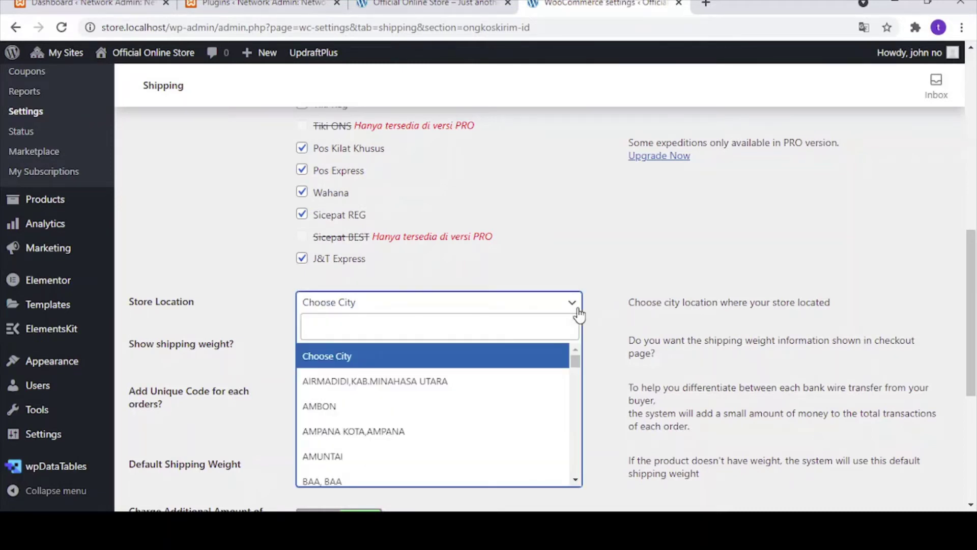
pyautogui.click(441, 328)
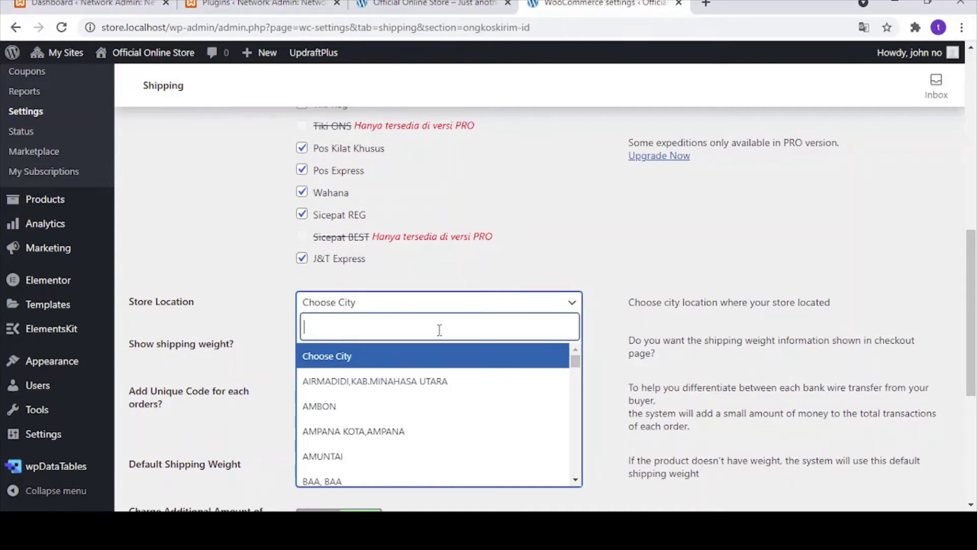
pyautogui.write('bandung')
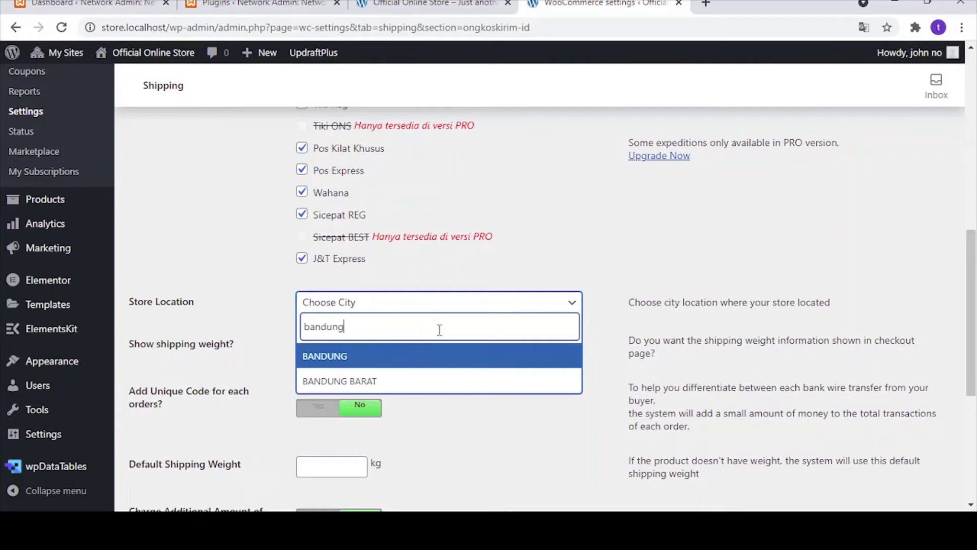
pyautogui.click(420, 368)
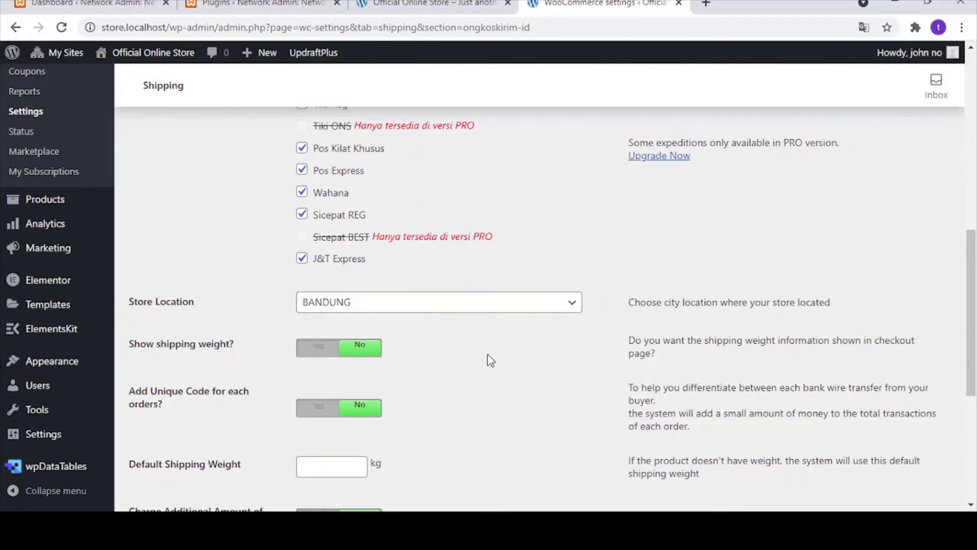
pyautogui.scroll(-2, 491, 360)
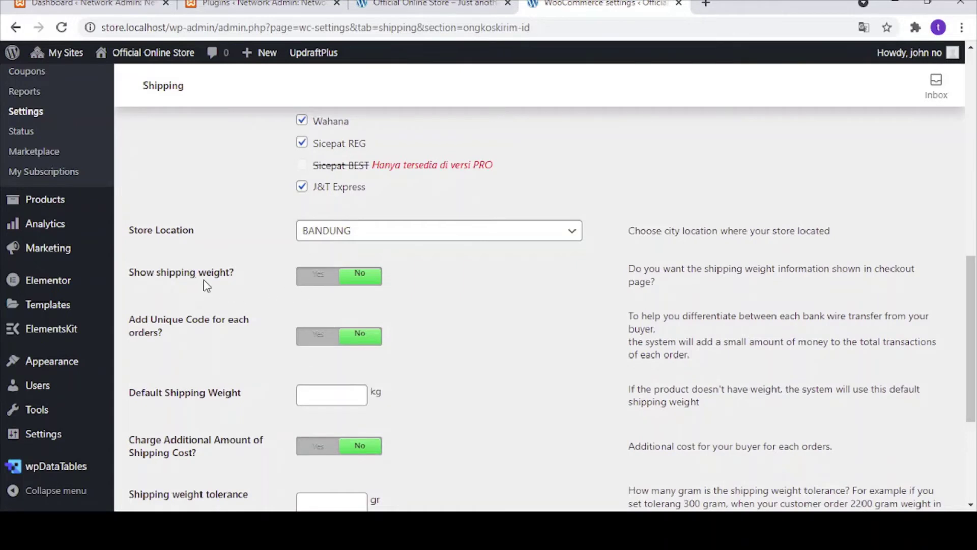
# Enable showing the shipping weight at checkout and set the default shipping weight to 1 kg.
pyautogui.click(325, 280)
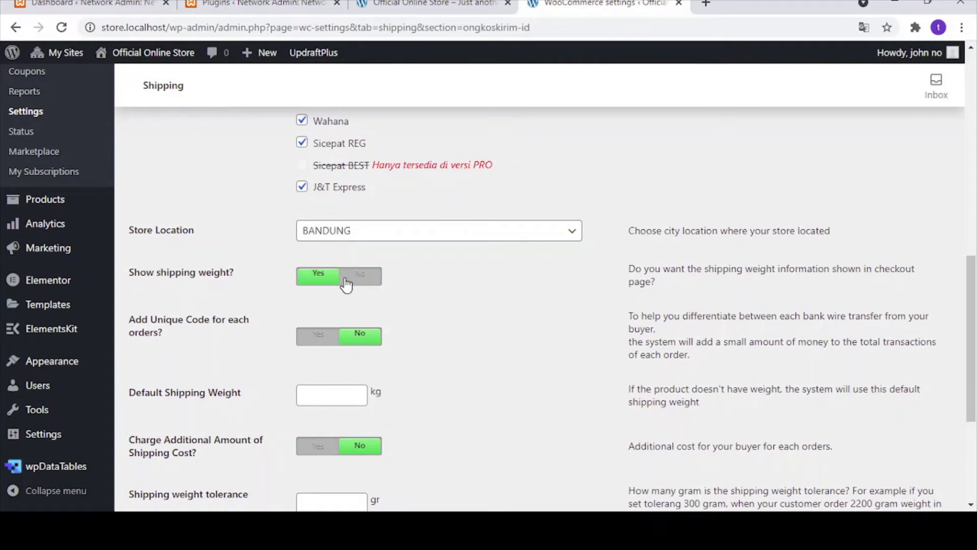
pyautogui.scroll(-1, 448, 329)
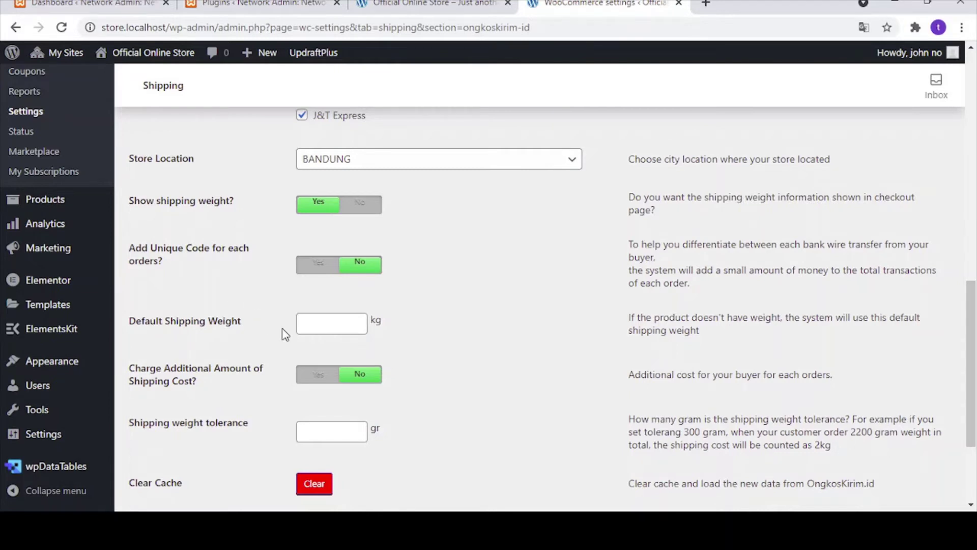
pyautogui.click(357, 322)
# Set the OngkosKirim.id shipping weight tolerance to 300 gr.
pyautogui.scroll(-2, 301, 338)
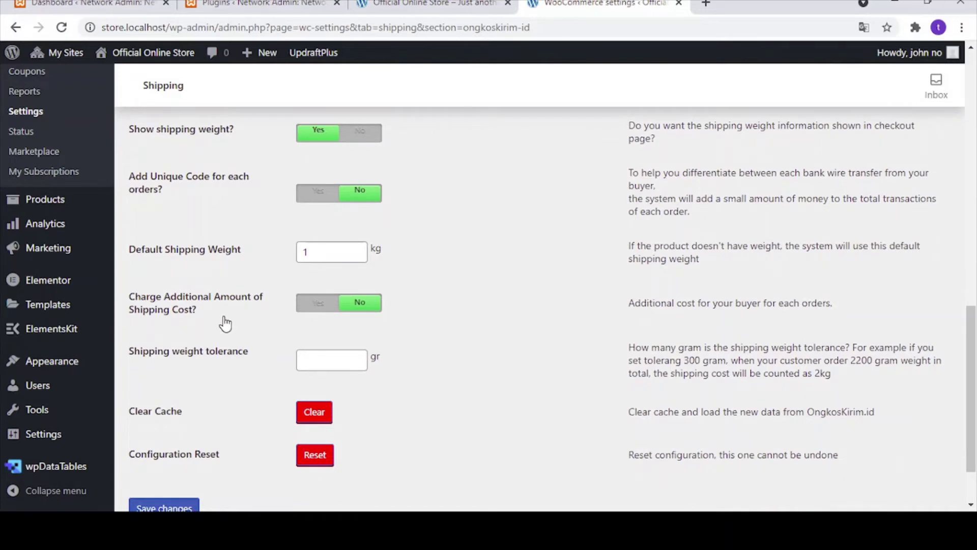
pyautogui.click(325, 363)
pyautogui.click(316, 363)
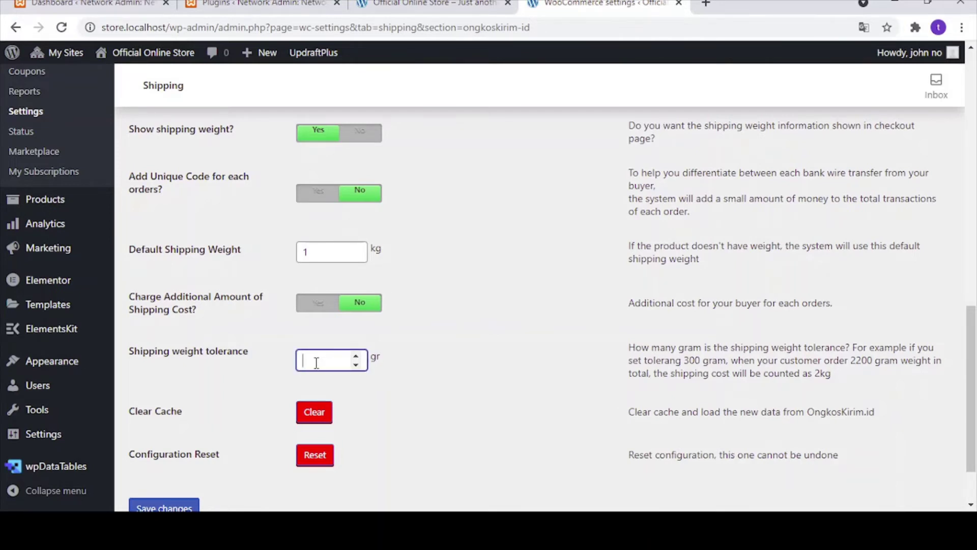
pyautogui.write('600')
pyautogui.click(459, 386)
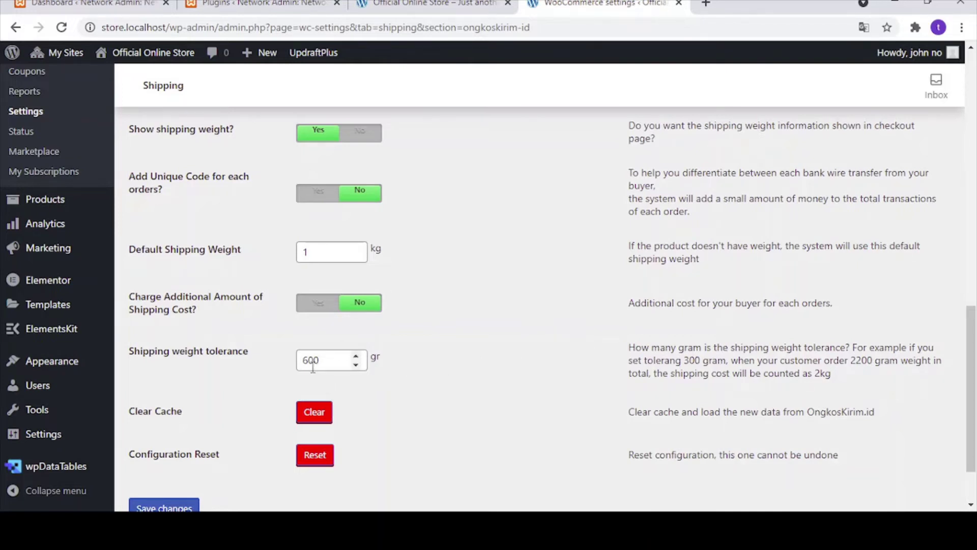
pyautogui.moveTo(313, 366); pyautogui.dragTo(290, 366)
pyautogui.write('3')
pyautogui.click(462, 377)
pyautogui.scroll(-1, 468, 376)
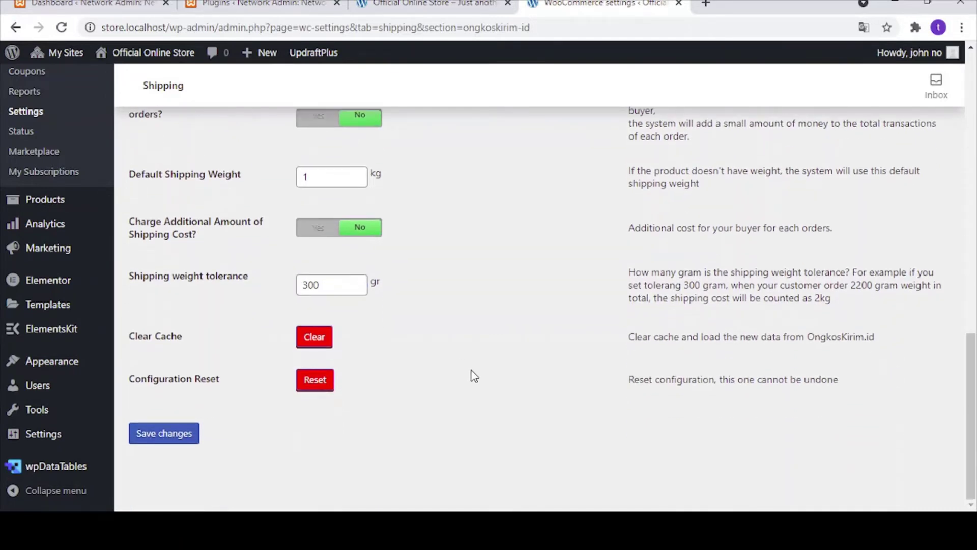
# Review the OngkosKirim.id shipping configuration, save the changes and check the saved page.
pyautogui.scroll(15, 247, 399)
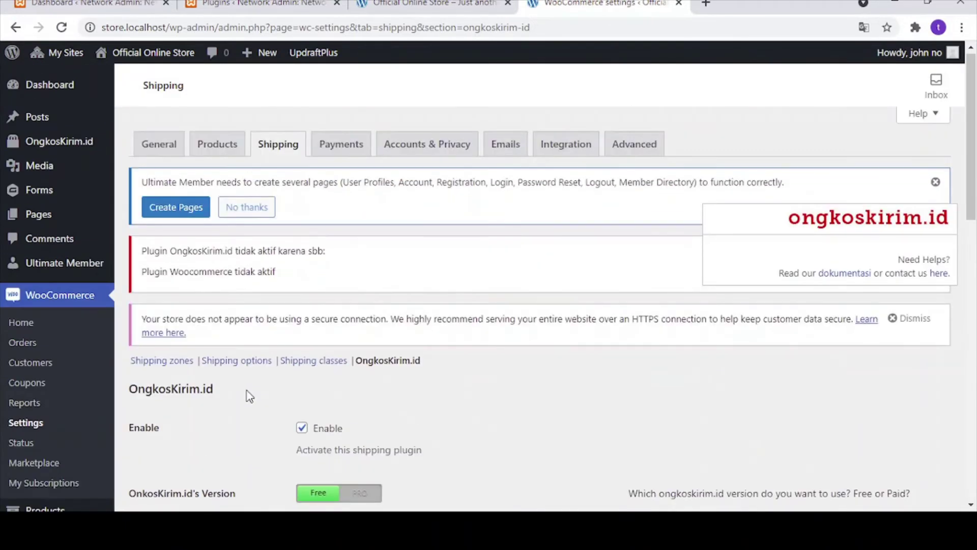
pyautogui.scroll(-6, 247, 396)
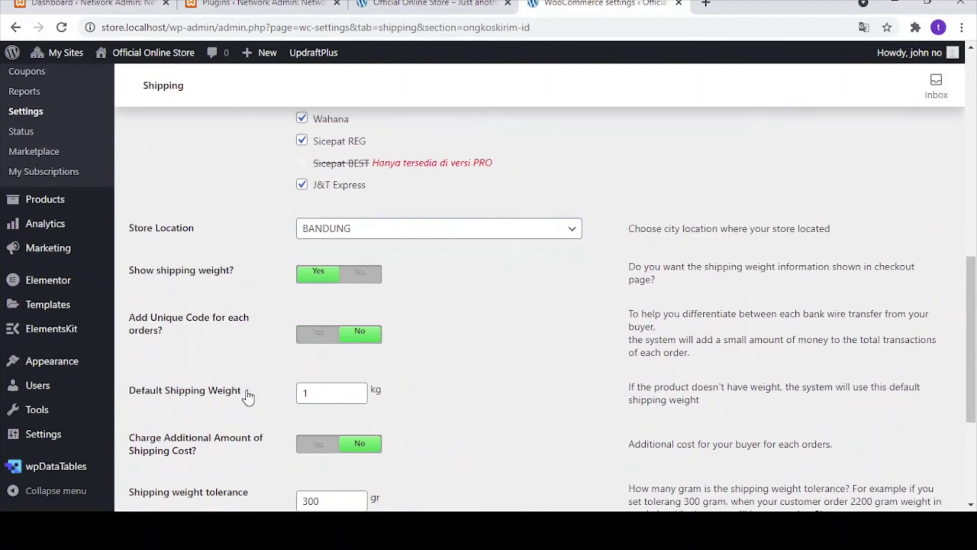
pyautogui.scroll(6, 247, 396)
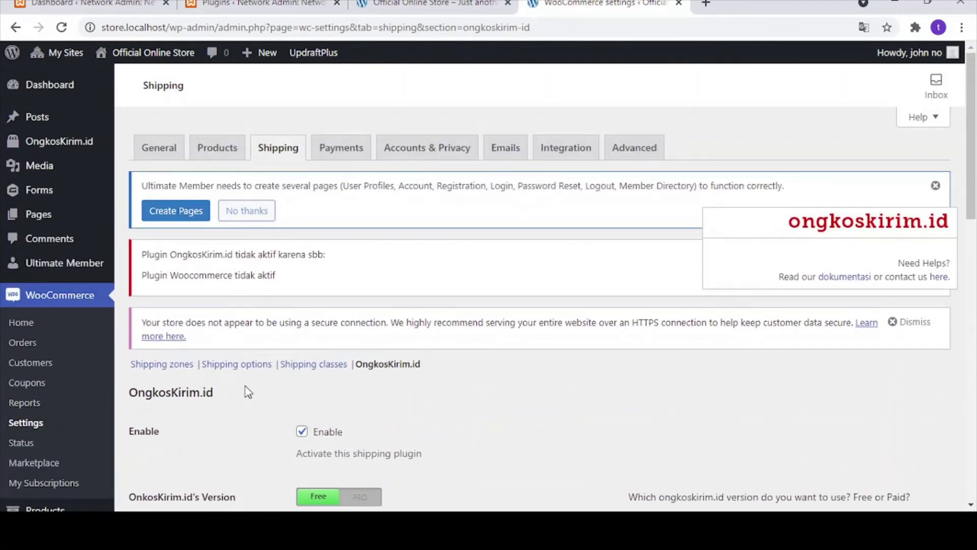
pyautogui.scroll(-15, 244, 393)
pyautogui.click(188, 435)
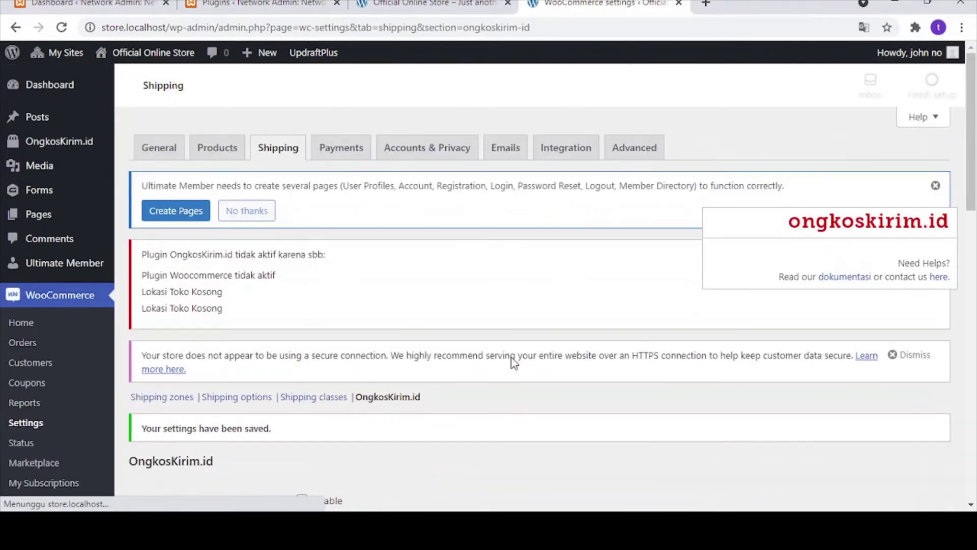
pyautogui.scroll(-8, 514, 362)
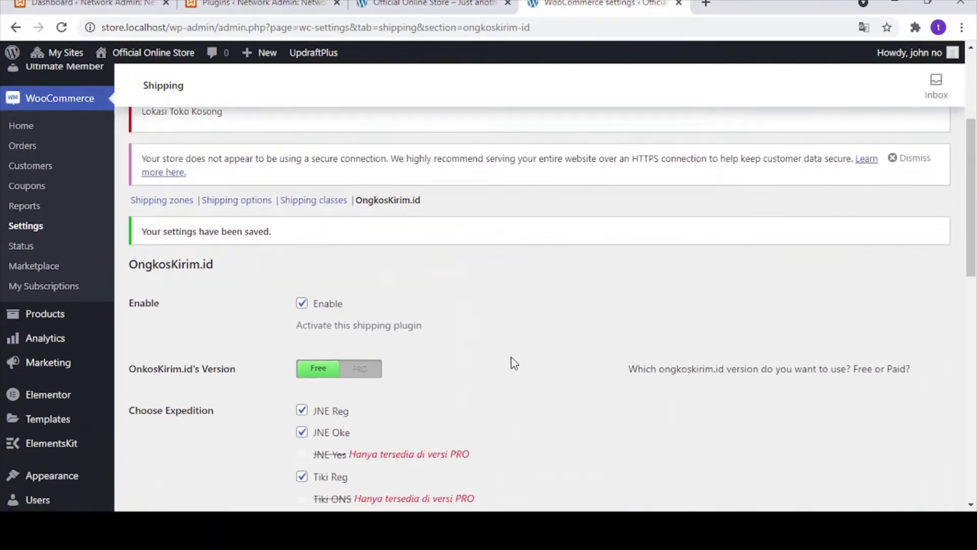
pyautogui.scroll(8, 514, 362)
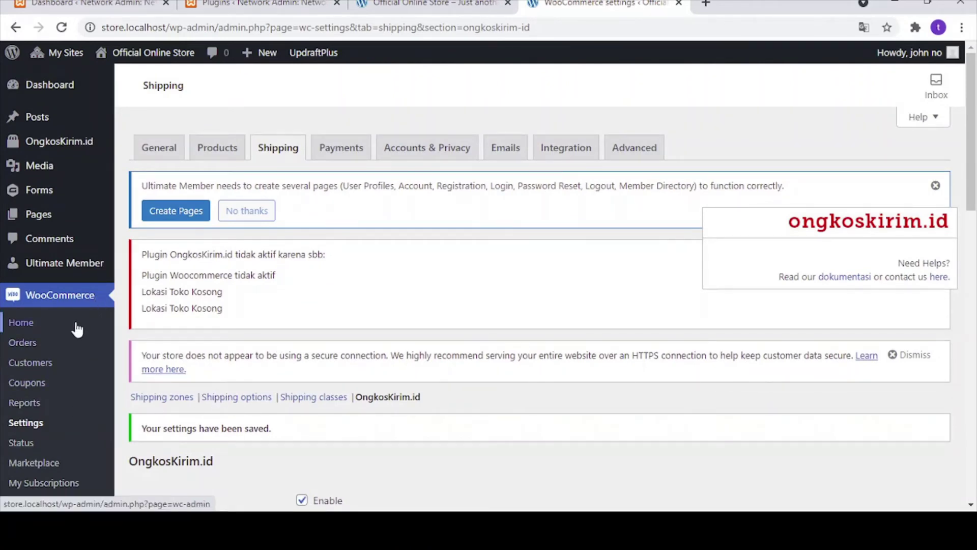
# Open the store's product list and start creating a new product.
pyautogui.scroll(-6, 73, 332)
pyautogui.moveTo(64, 230)
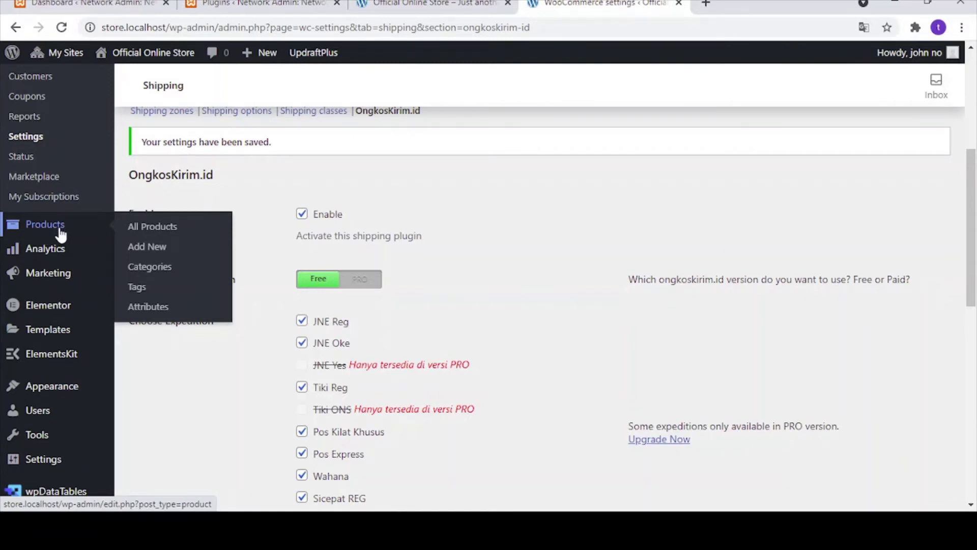
pyautogui.click(139, 230)
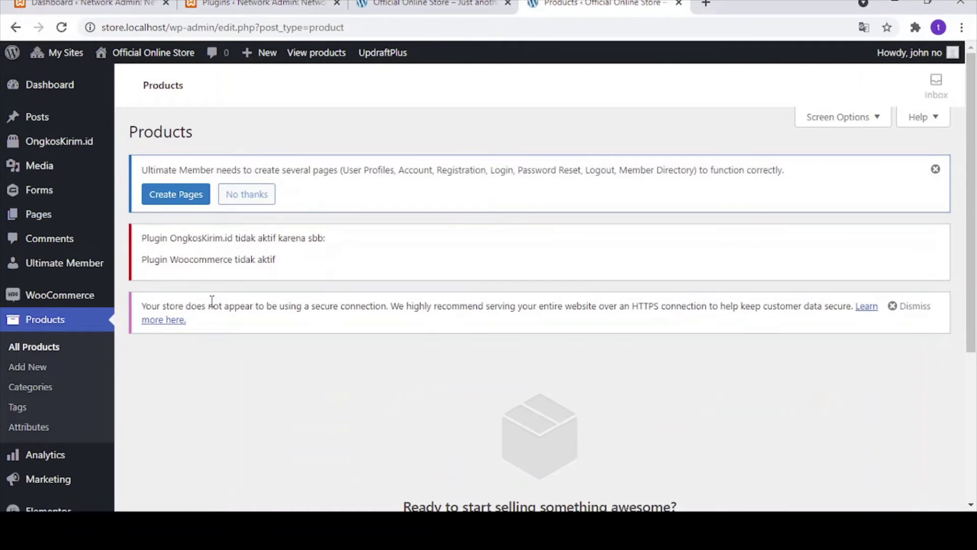
pyautogui.scroll(-5, 247, 322)
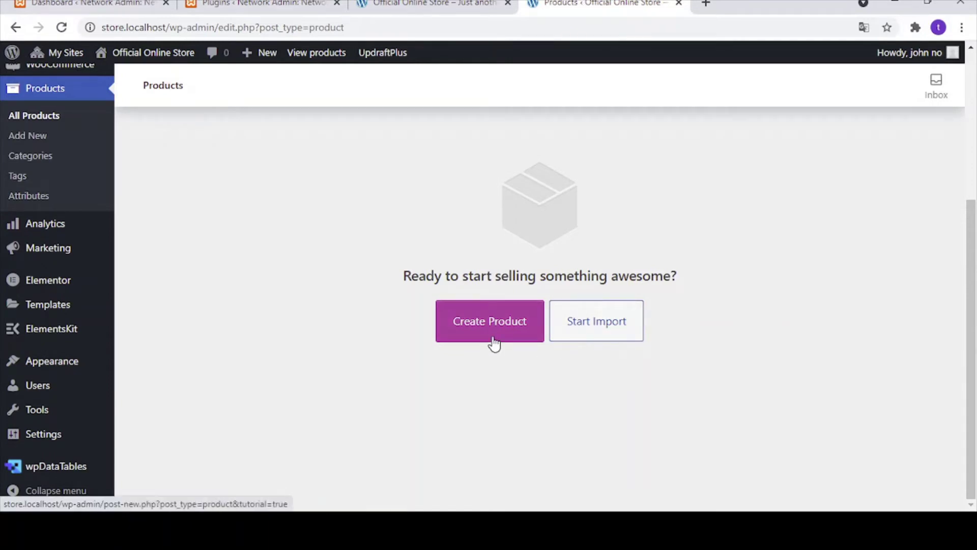
pyautogui.click(475, 338)
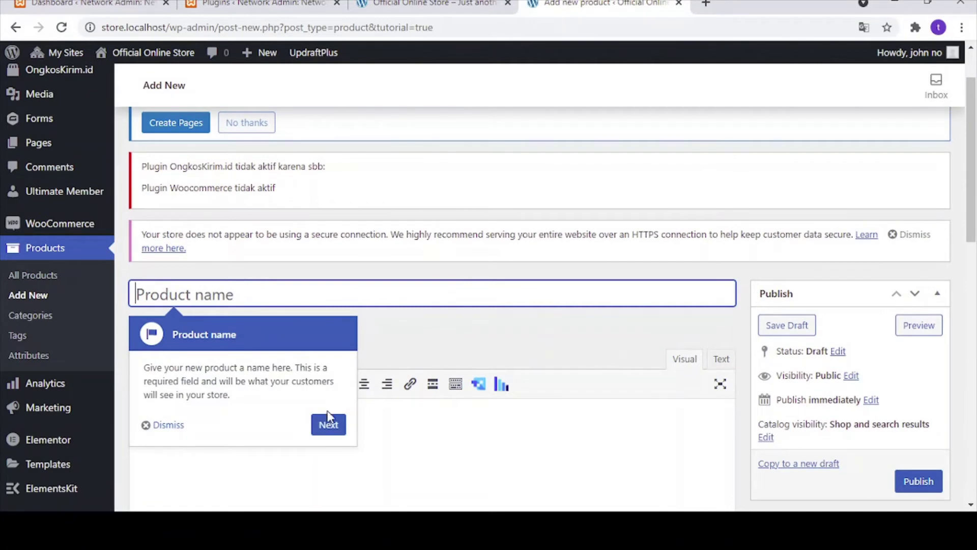
# Follow the new-product tutorial from the product name to the virtual products hint and view the available product types.
pyautogui.click(325, 427)
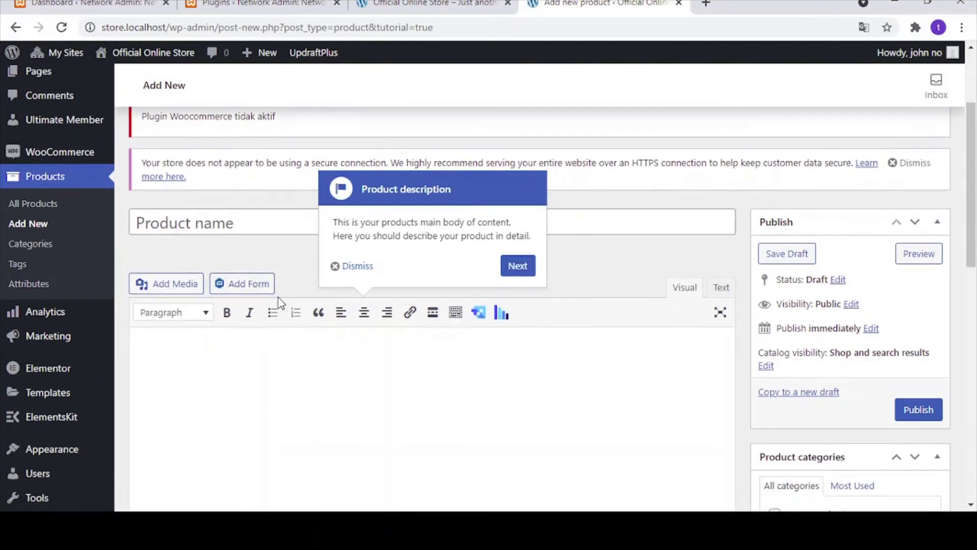
pyautogui.click(518, 266)
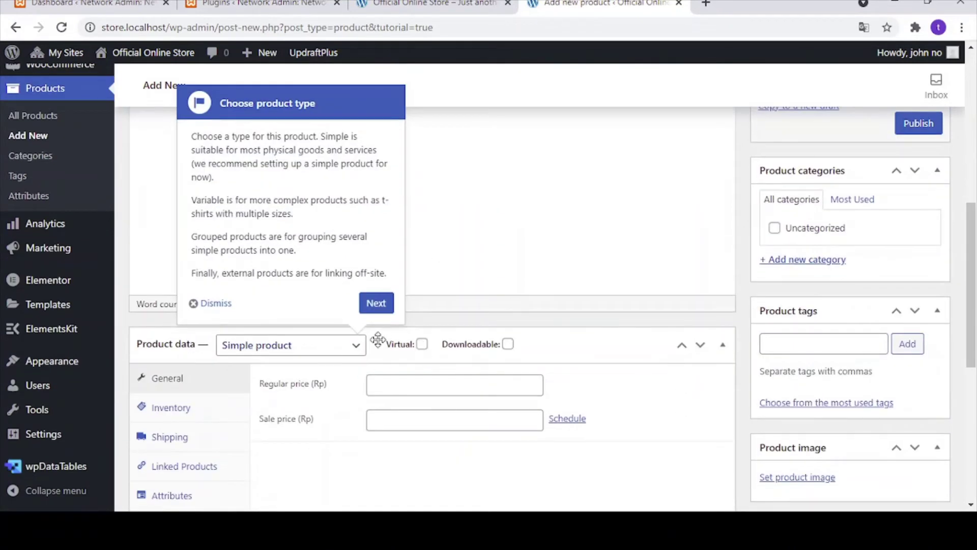
pyautogui.click(374, 308)
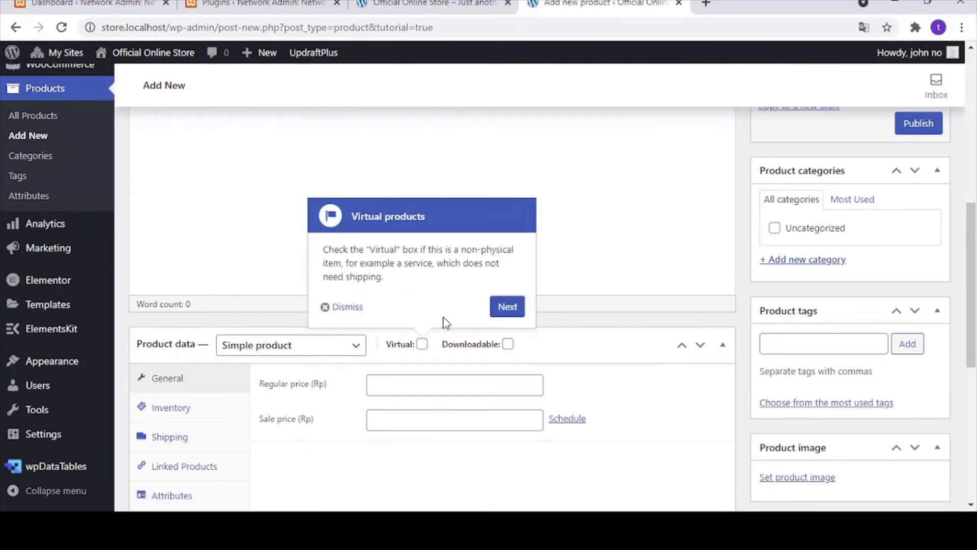
pyautogui.click(356, 348)
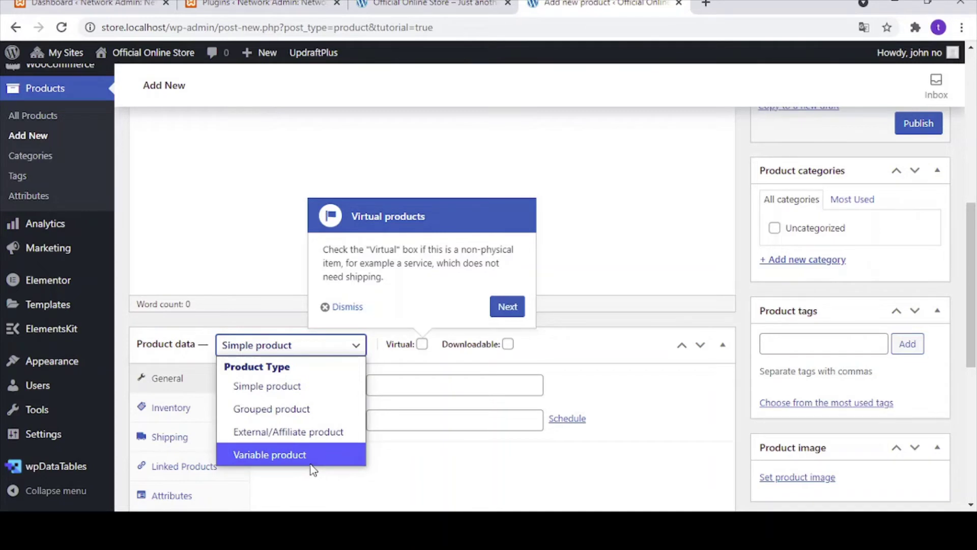
pyautogui.click(427, 375)
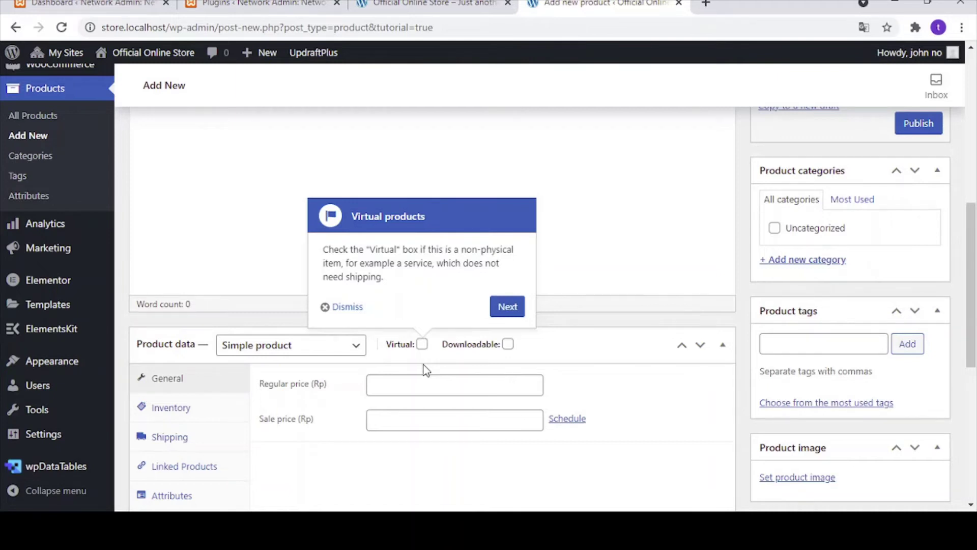
# Go through the tutorial hints on downloadable products, prices, short description, images, tags, categories and publishing, and finish the tour.
pyautogui.click(504, 305)
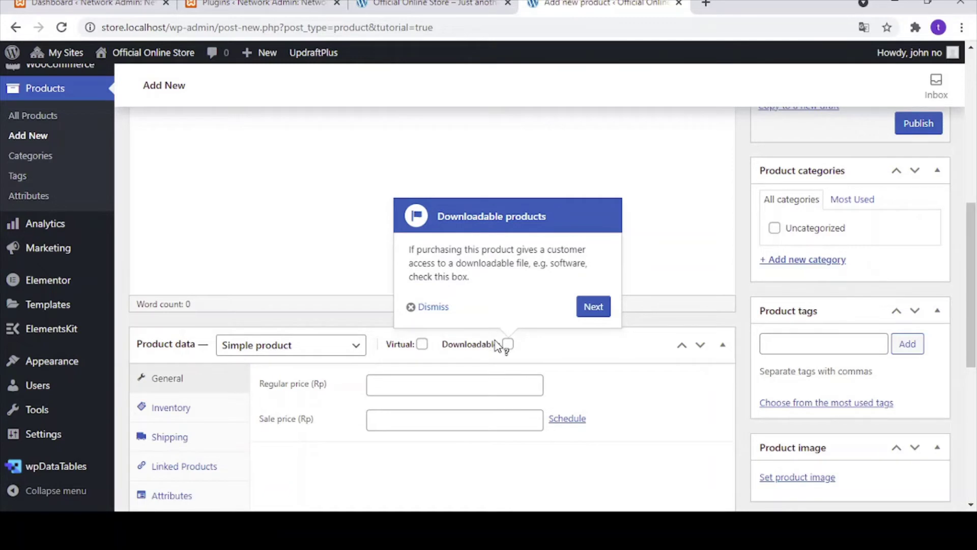
pyautogui.click(593, 307)
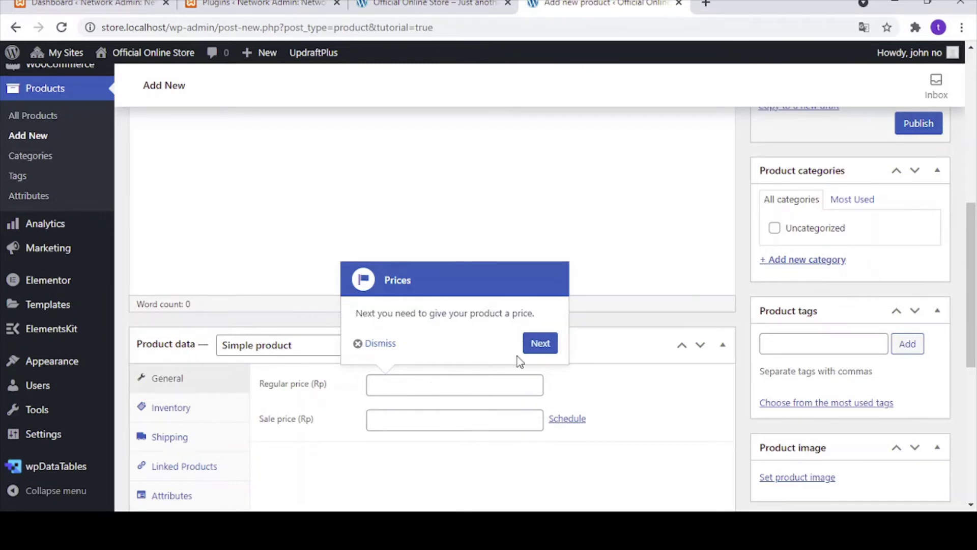
pyautogui.click(534, 344)
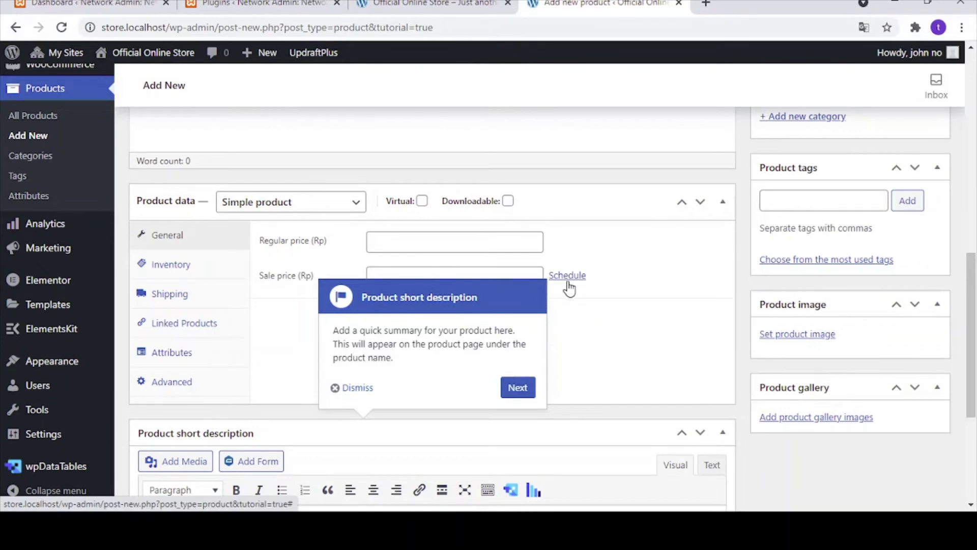
pyautogui.scroll(-3, 458, 391)
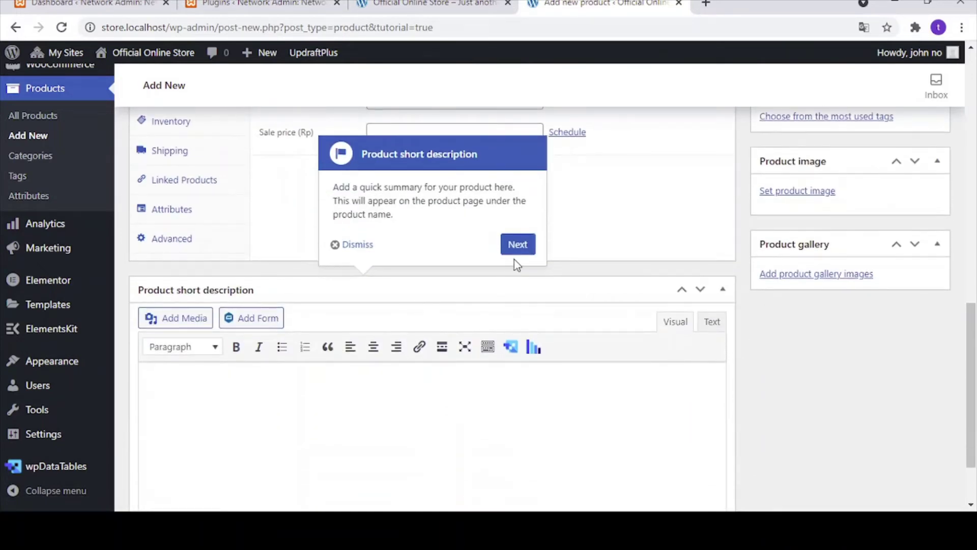
pyautogui.click(517, 244)
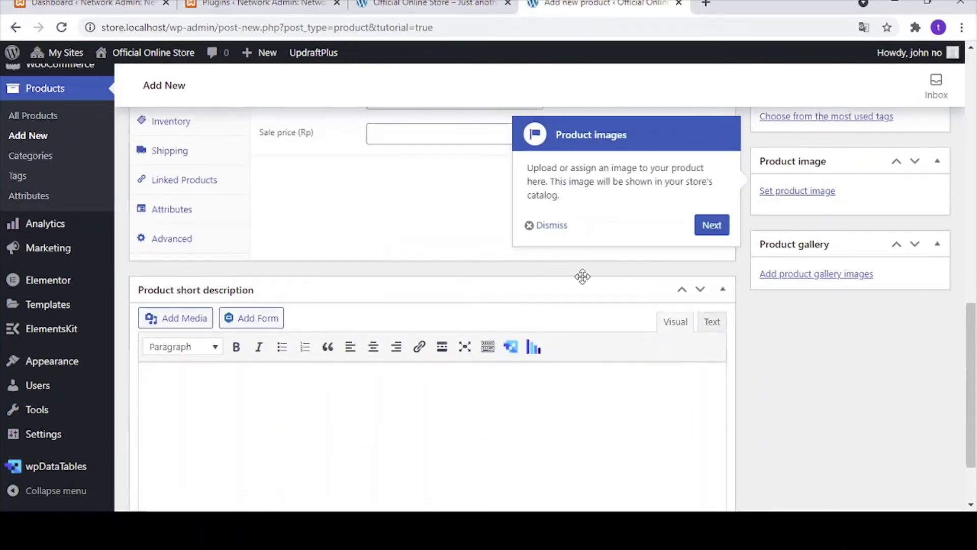
pyautogui.scroll(2, 582, 274)
pyautogui.click(711, 293)
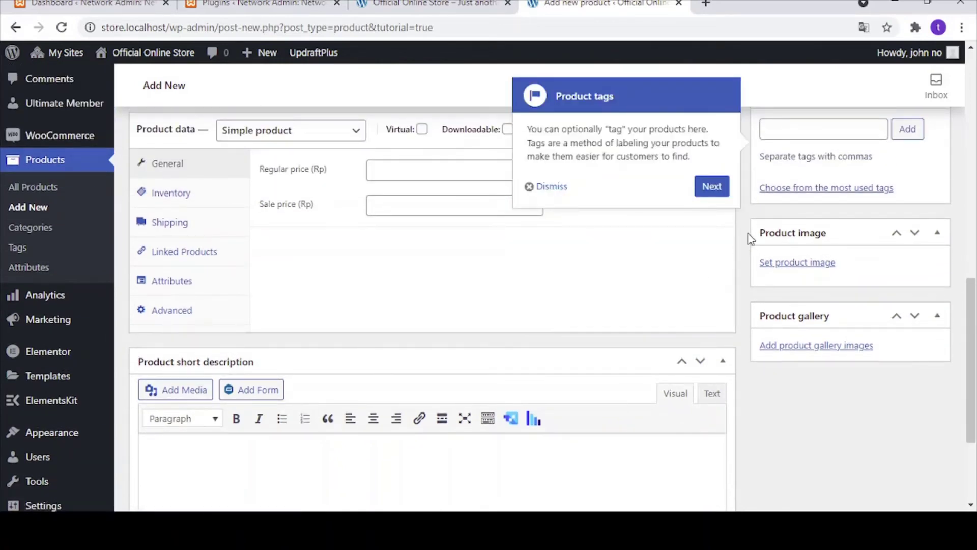
pyautogui.scroll(3, 761, 264)
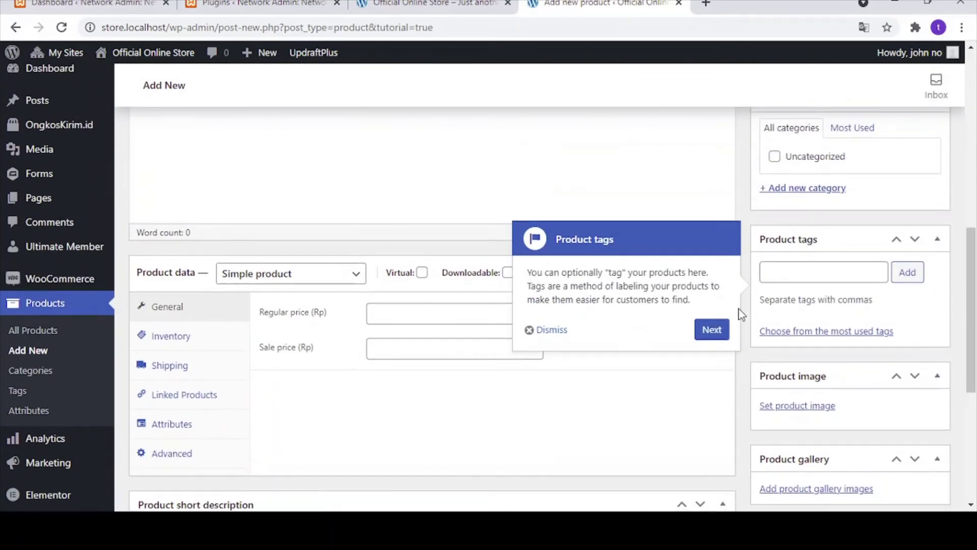
pyautogui.click(711, 330)
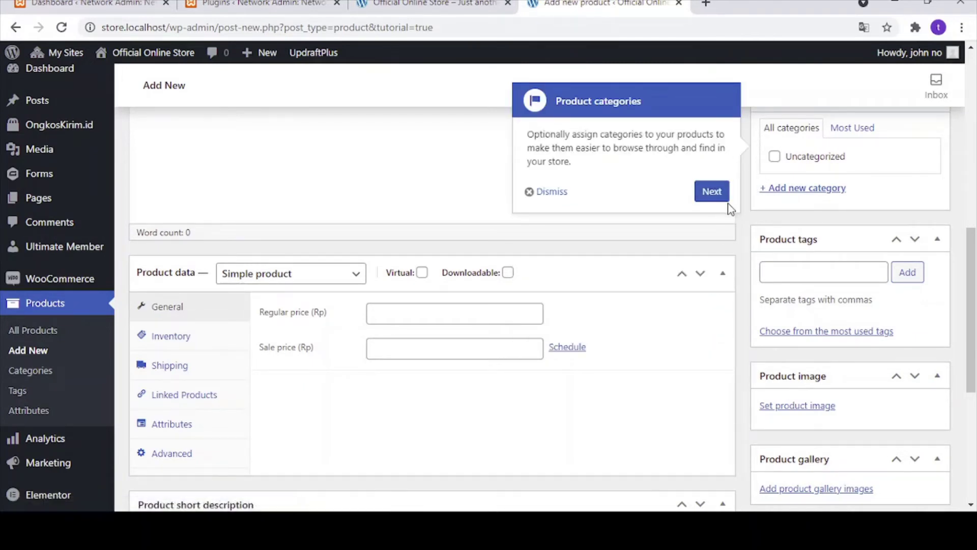
pyautogui.click(721, 189)
pyautogui.scroll(-5, 578, 318)
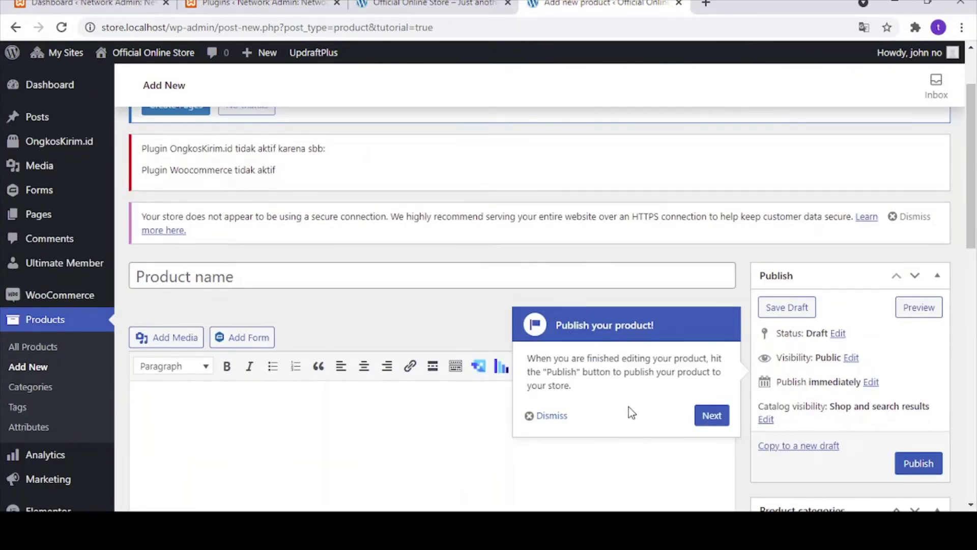
pyautogui.click(711, 415)
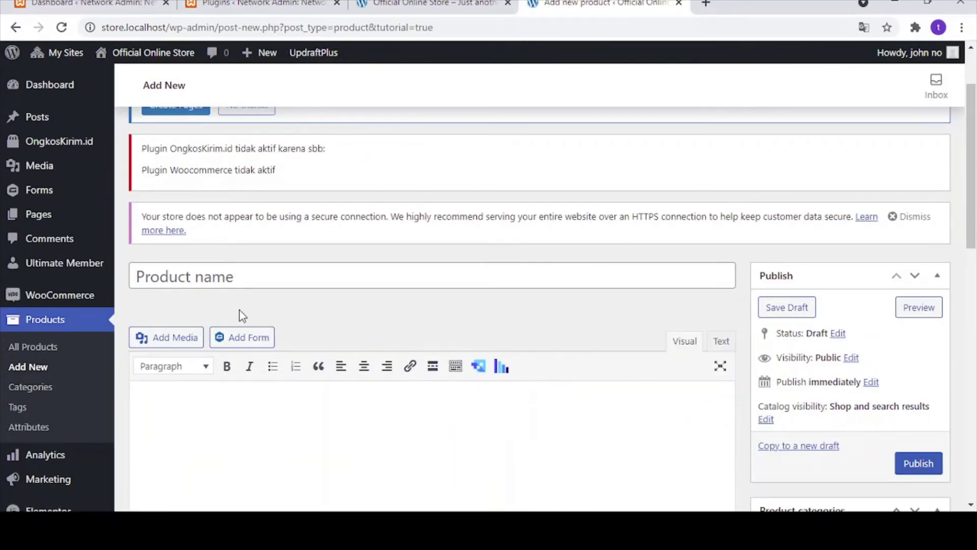
# Name the new product "Baju Koko".
pyautogui.click(237, 277)
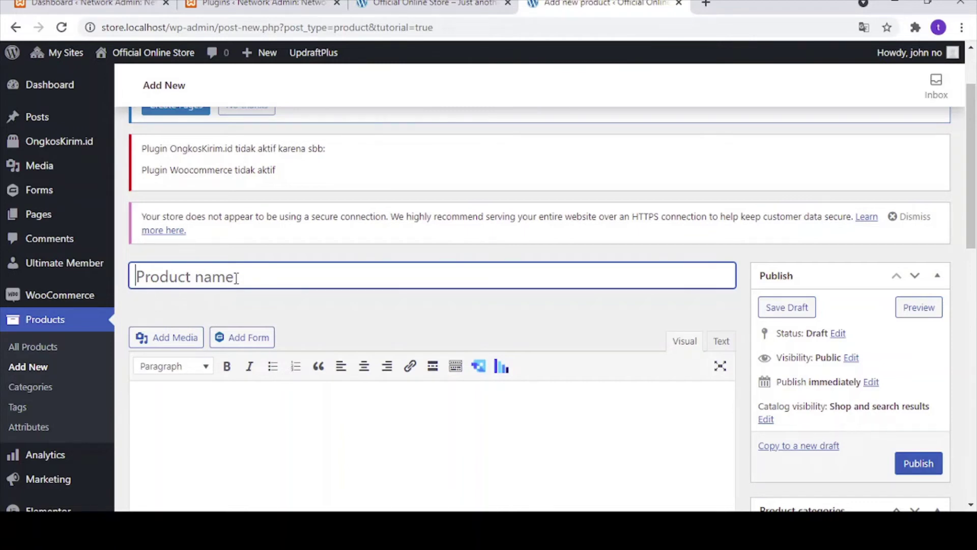
pyautogui.write('Baju ')
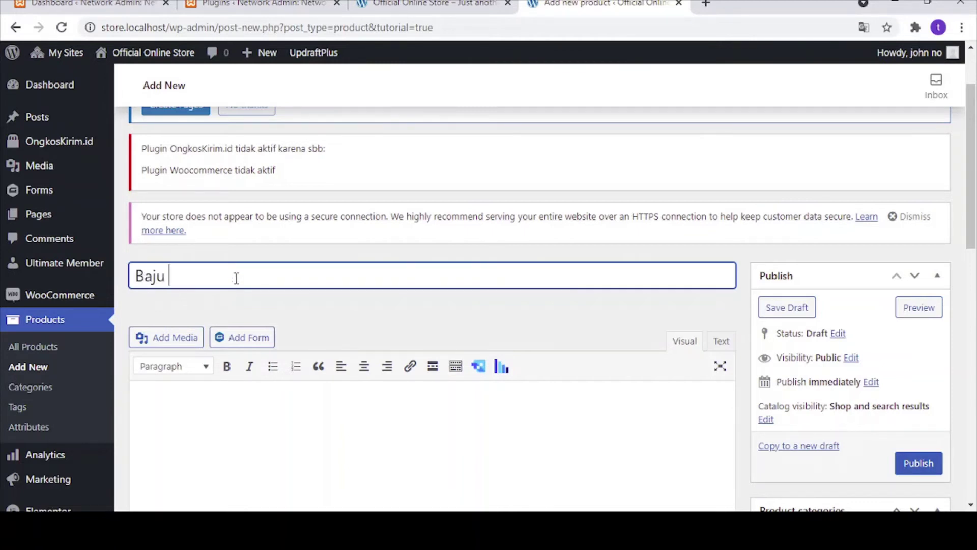
pyautogui.write('Koko')
pyautogui.click(333, 323)
# Write the product's main description as "Baju koko dengan motif jepang".
pyautogui.scroll(-3, 334, 322)
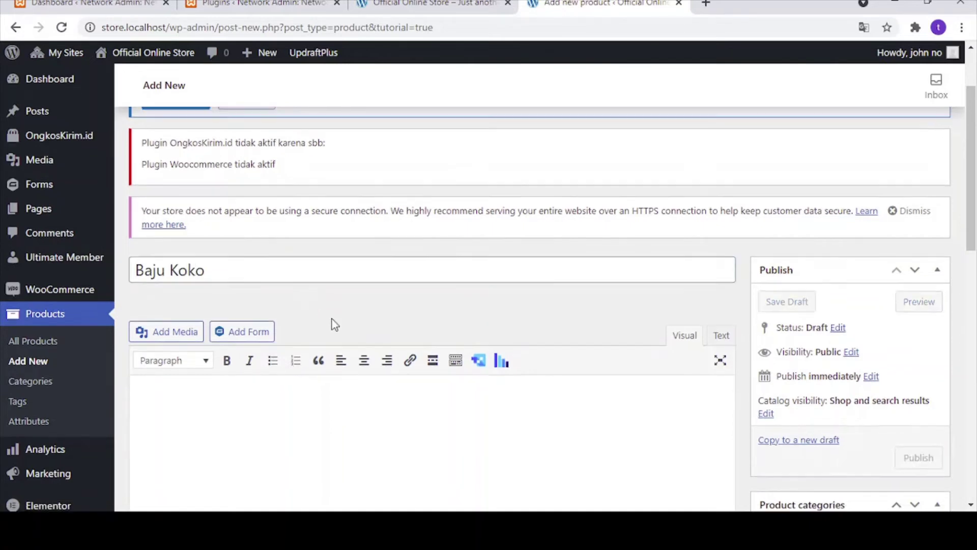
pyautogui.click(237, 258)
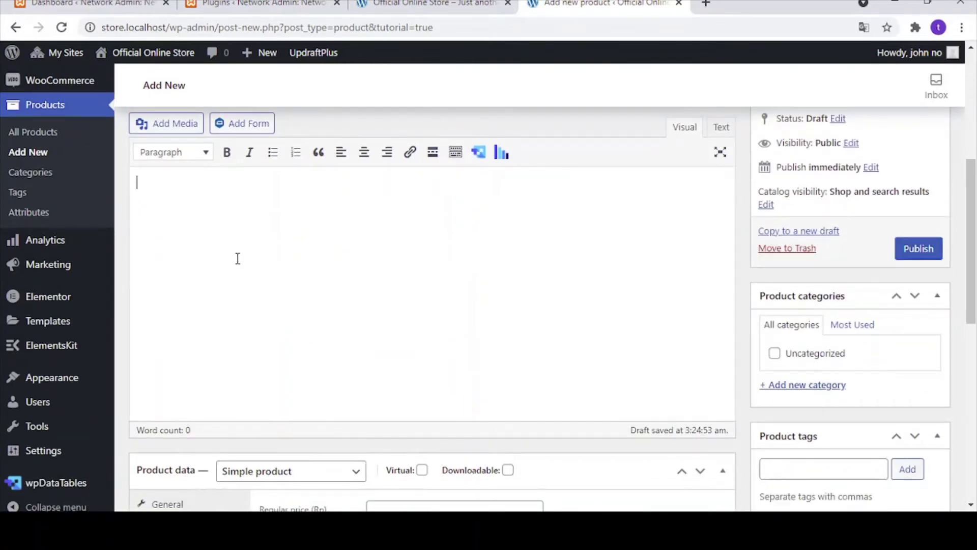
pyautogui.write('Baju koko')
pyautogui.press('BackSpace')
pyautogui.press('BackSpace')
pyautogui.write('k')
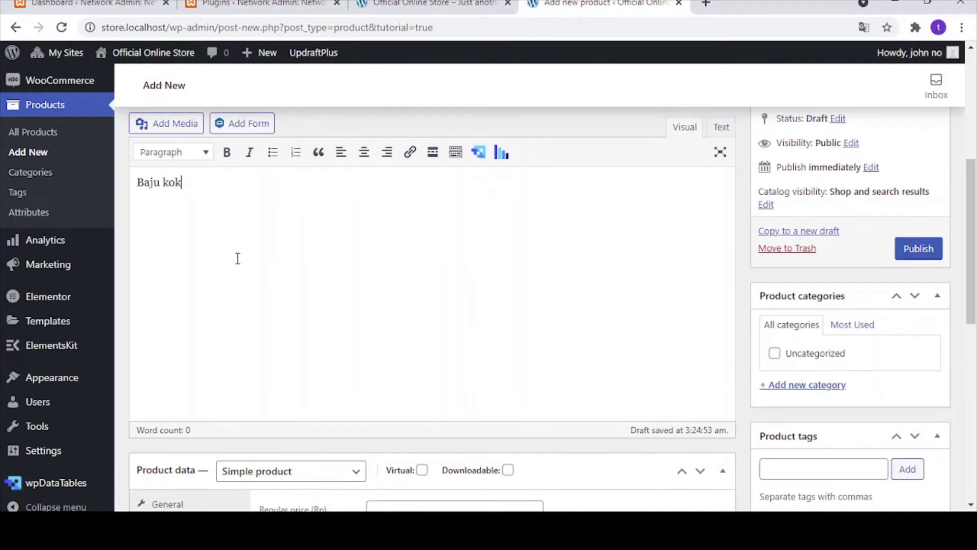
pyautogui.write('o dengan motif')
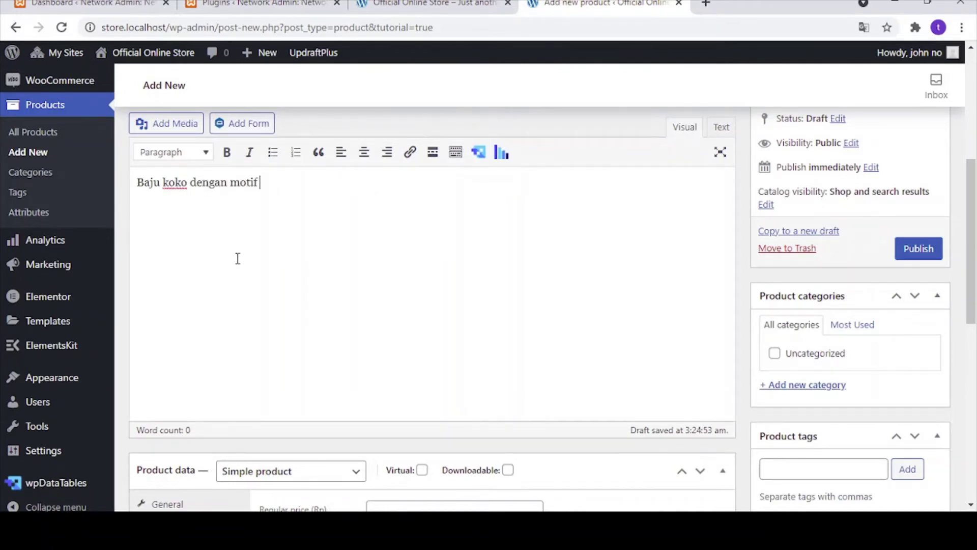
pyautogui.write(' jepang')
# Set the product's regular price to Rp 200000 and its sale price to Rp 125000.
pyautogui.scroll(-5, 238, 258)
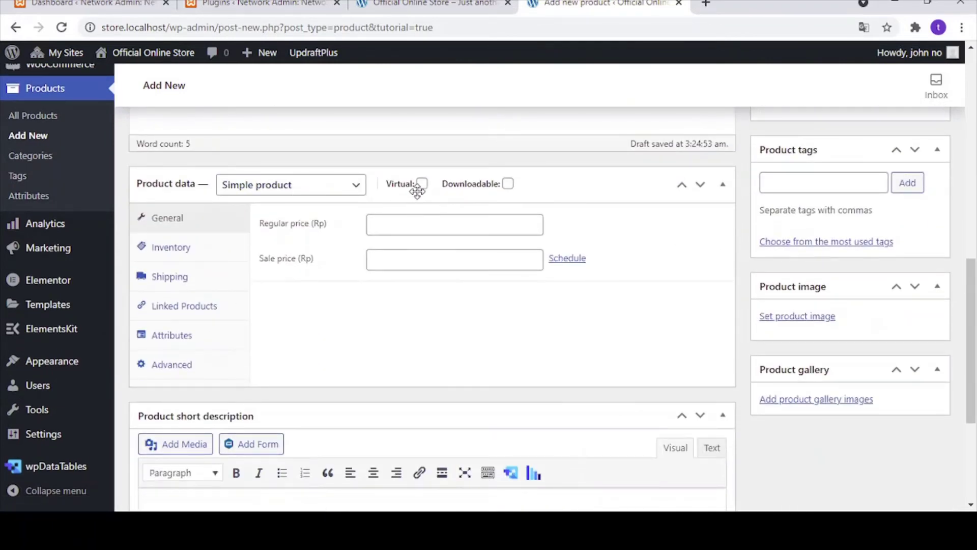
pyautogui.click(409, 228)
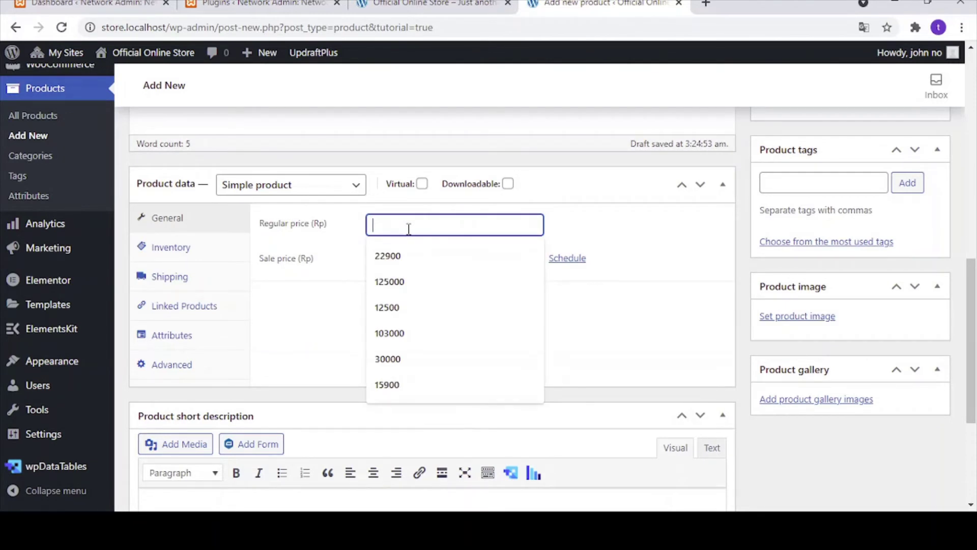
pyautogui.write('200000')
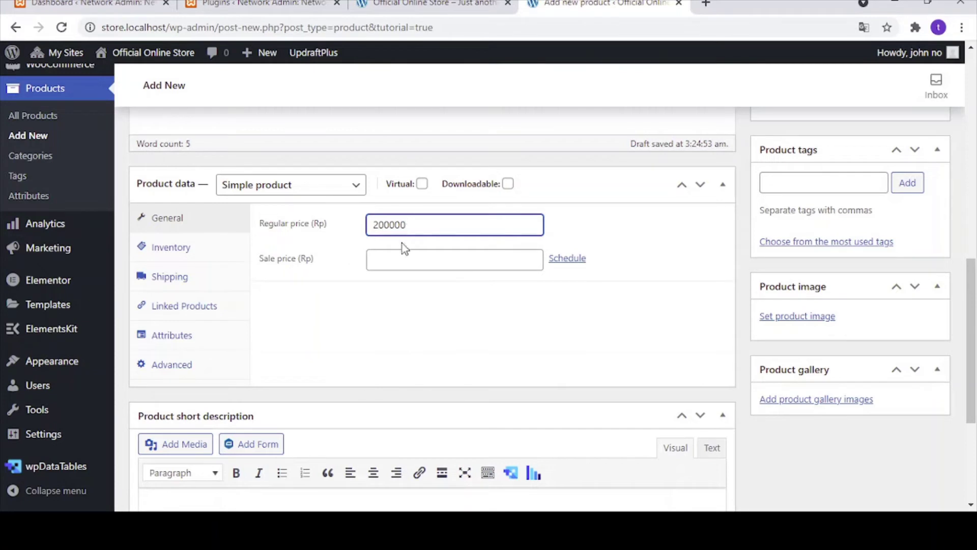
pyautogui.click(404, 259)
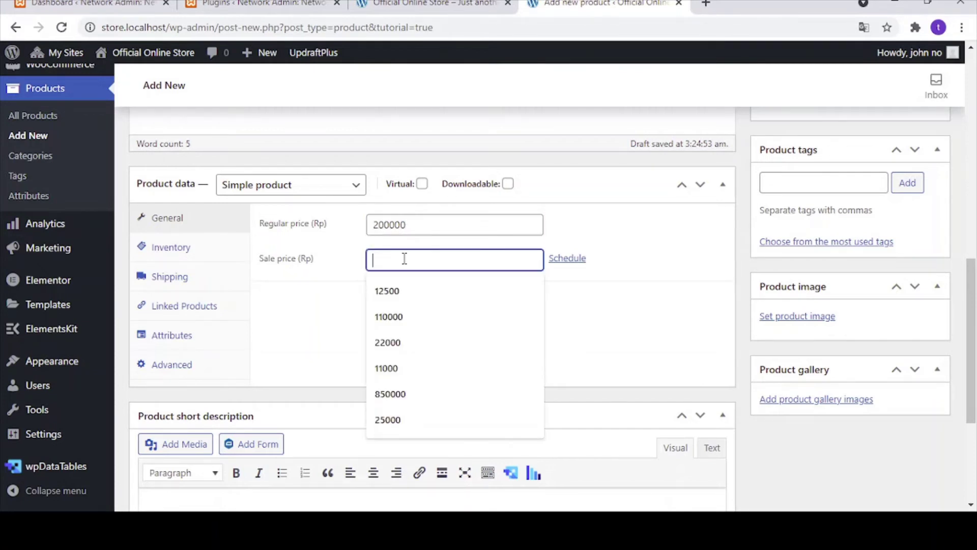
pyautogui.write('125000')
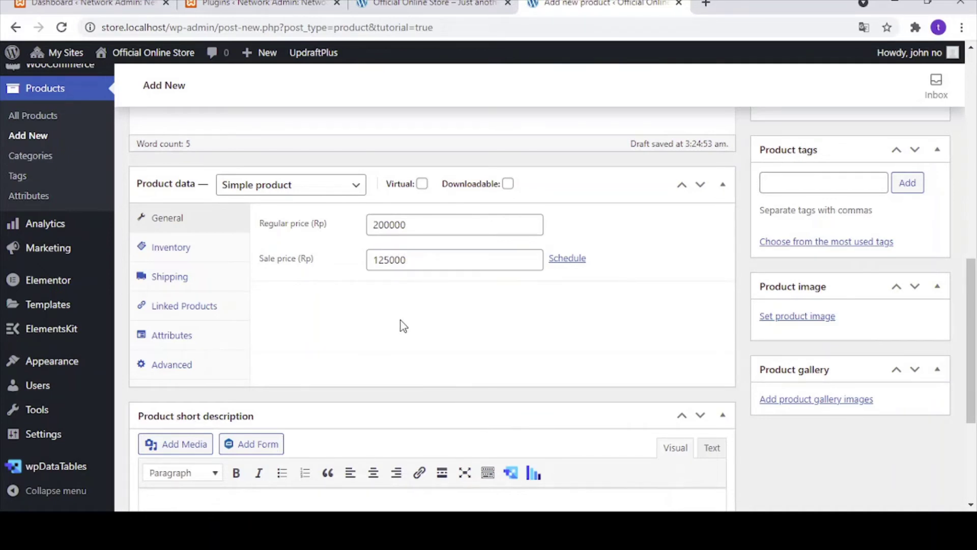
# Write the product's short description as "Baju koko produk jepang".
pyautogui.scroll(-4, 401, 320)
pyautogui.click(289, 308)
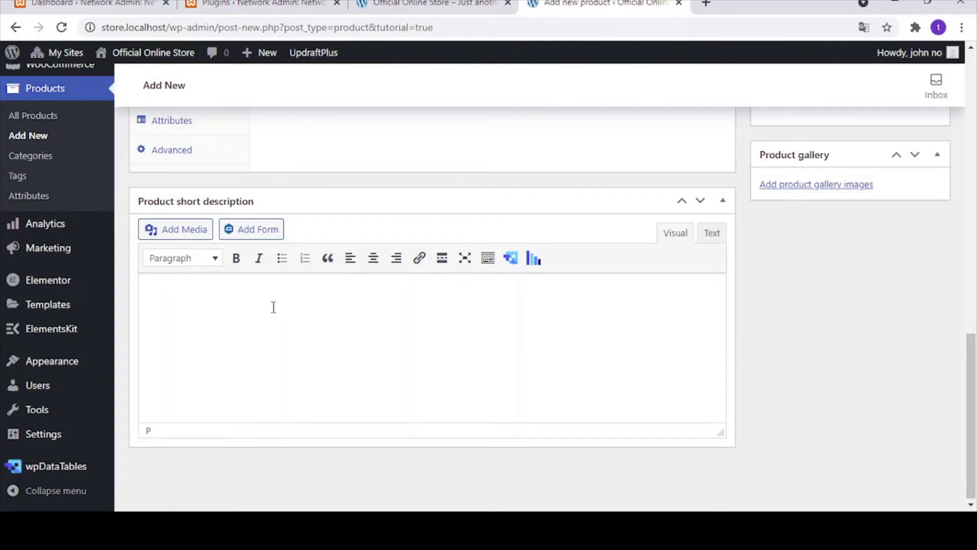
pyautogui.write('Baju koko p')
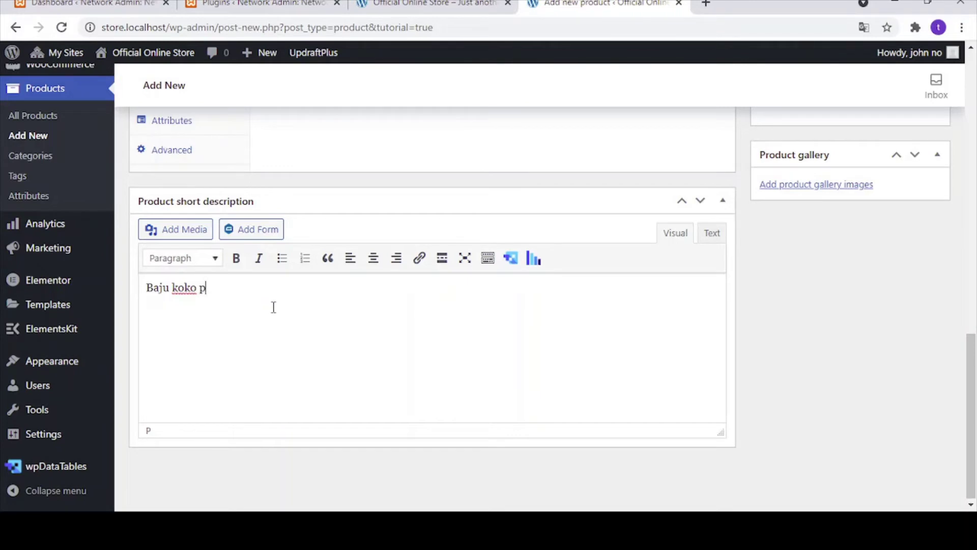
pyautogui.write('roduk jepang')
# Create a new product category named "Baju" for this product.
pyautogui.scroll(4, 795, 321)
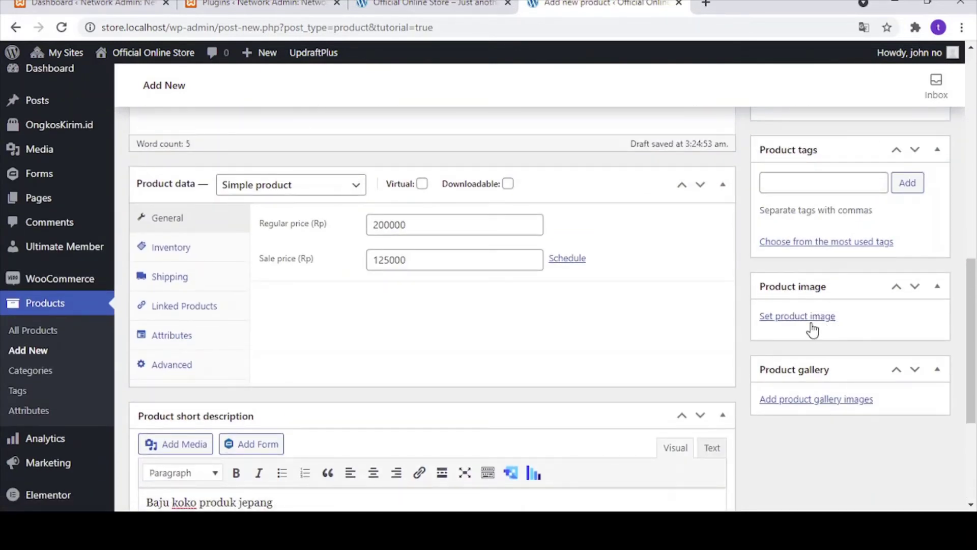
pyautogui.scroll(3, 811, 325)
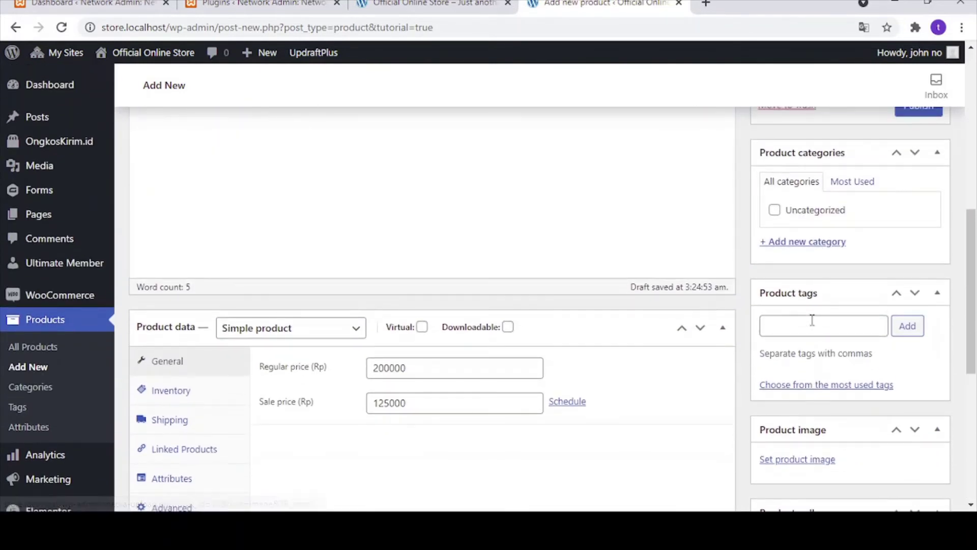
pyautogui.click(804, 241)
pyautogui.write('B')
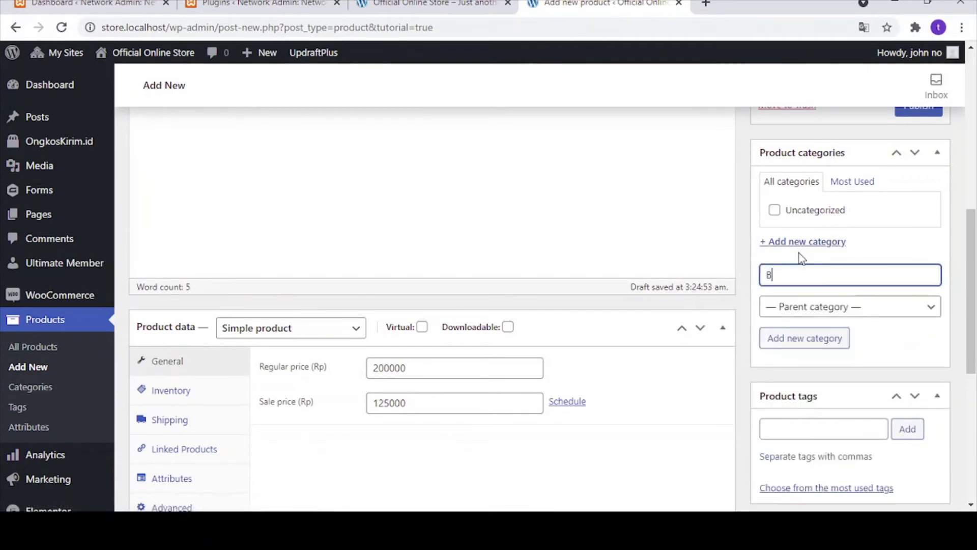
pyautogui.write('aju')
pyautogui.click(841, 339)
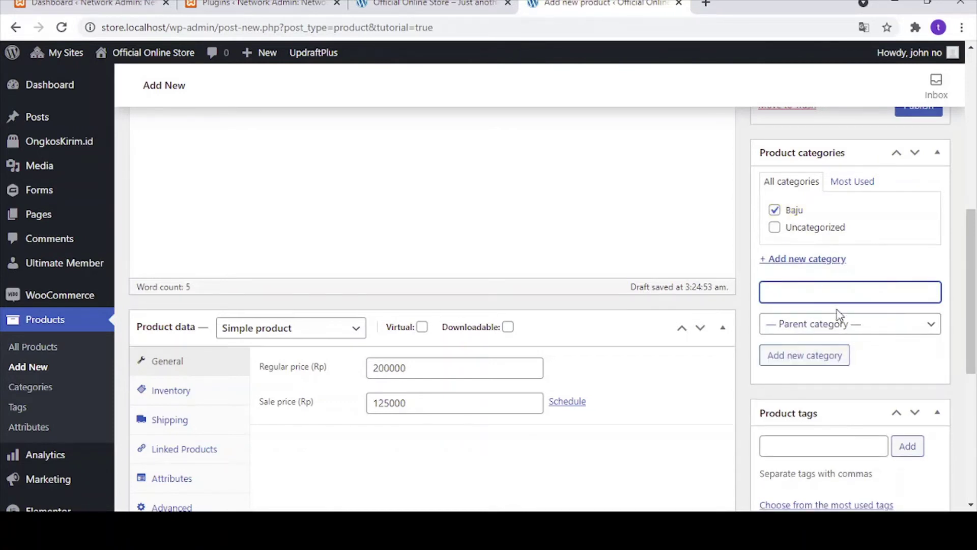
# Add a product category named "Baju Muslim" with "Baju" as its parent category.
pyautogui.write('Baju Muslim')
pyautogui.click(884, 325)
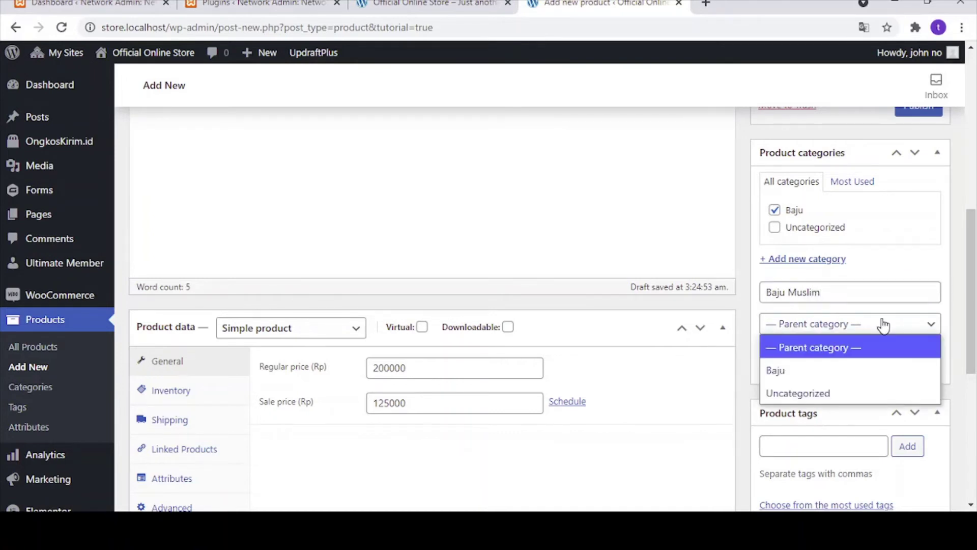
pyautogui.click(809, 370)
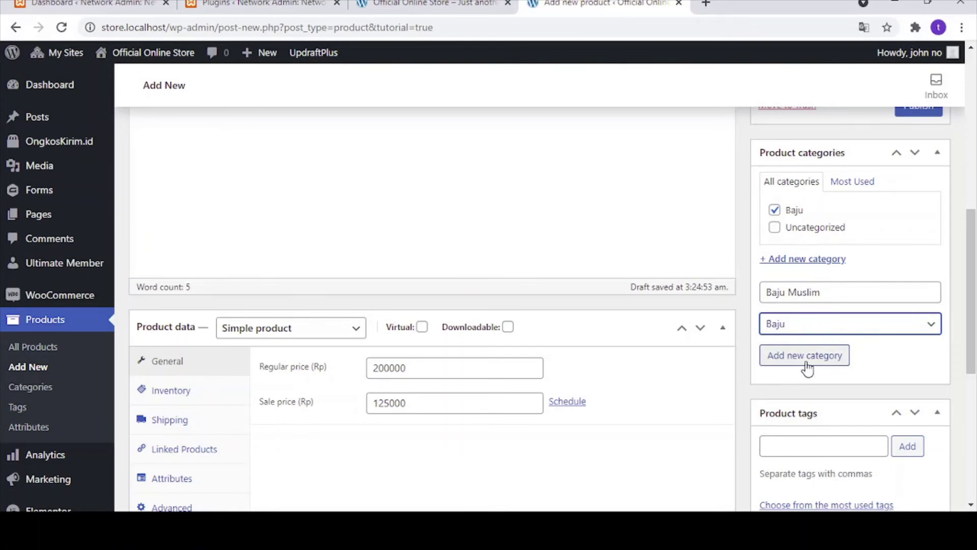
pyautogui.click(807, 365)
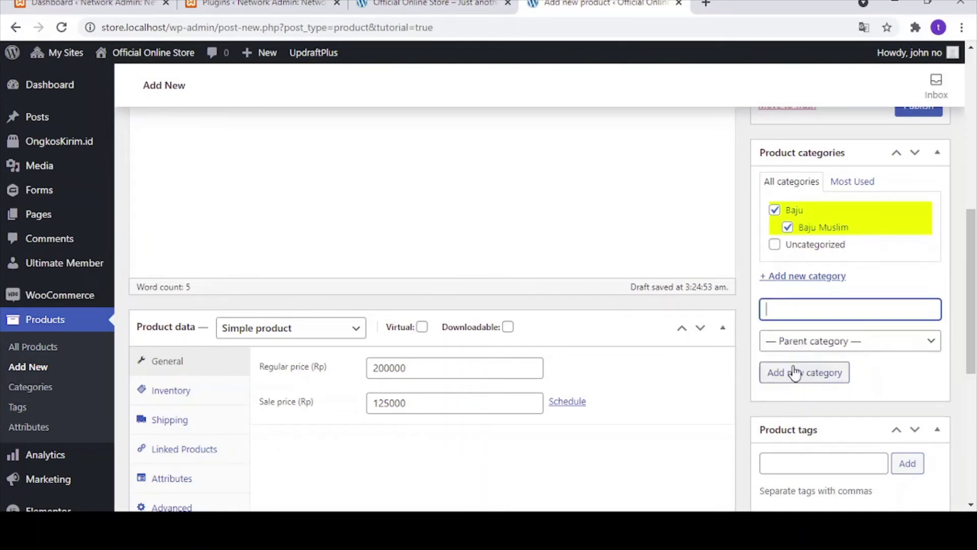
pyautogui.scroll(5, 707, 319)
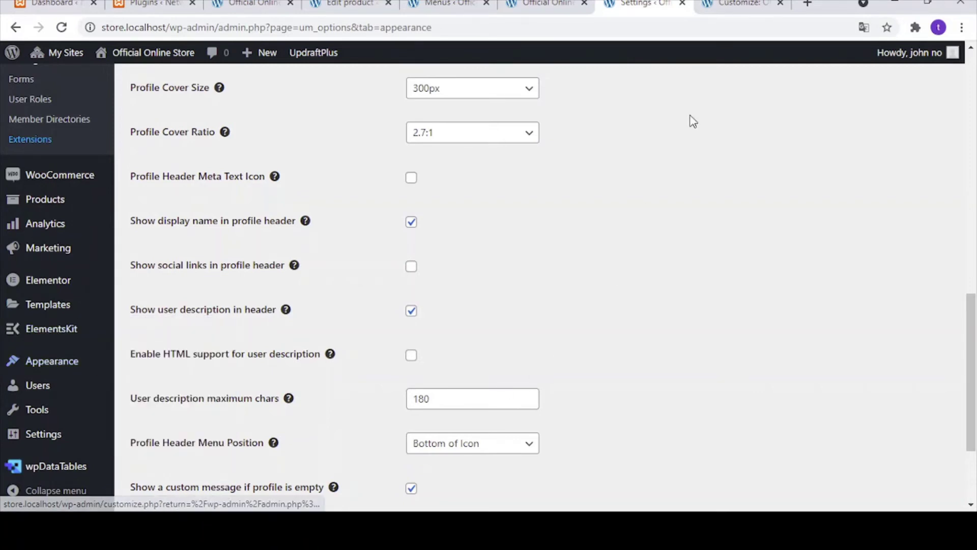
# Switch to the site's theme customizer and open the Menu Utama menu for editing.
pyautogui.hotkey('ctrl', 'Tab')
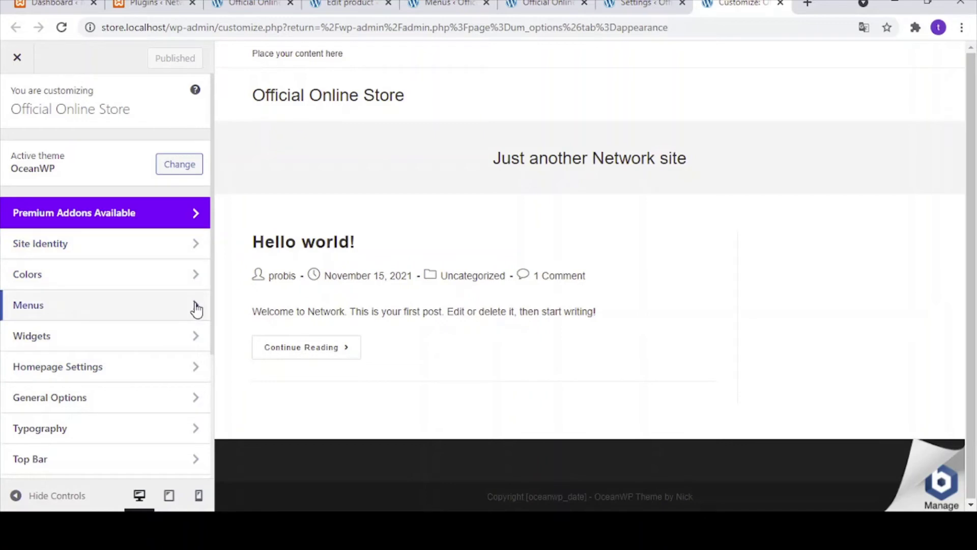
pyautogui.scroll(-3, 188, 328)
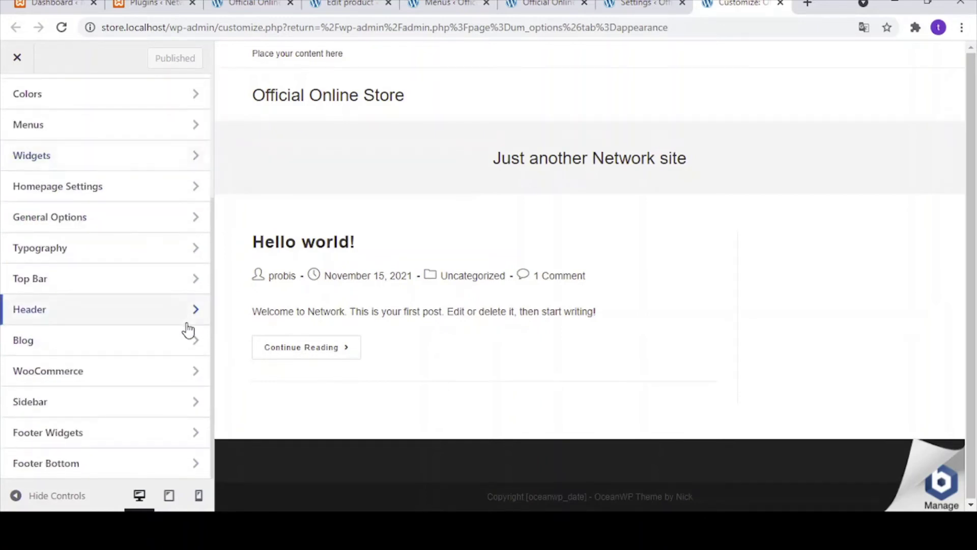
pyautogui.scroll(3, 188, 330)
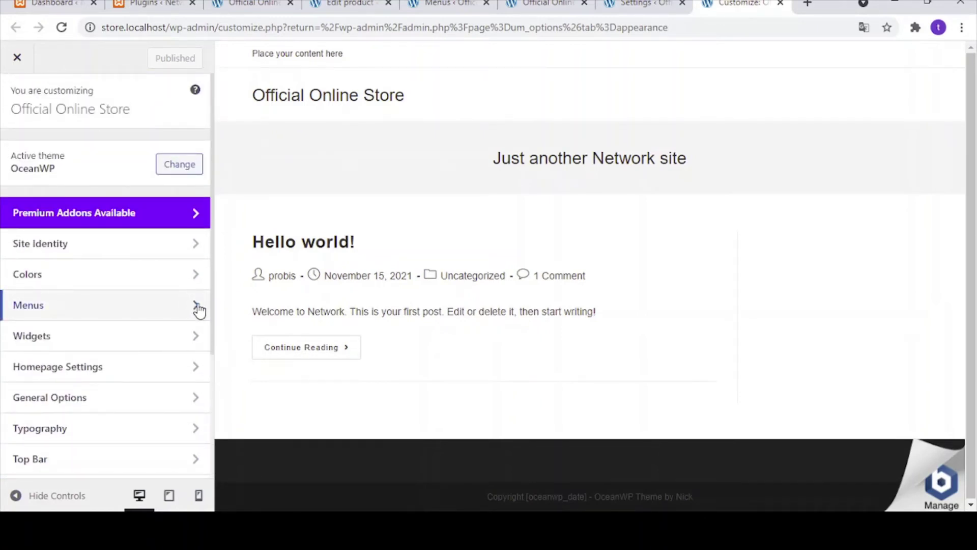
pyautogui.click(198, 308)
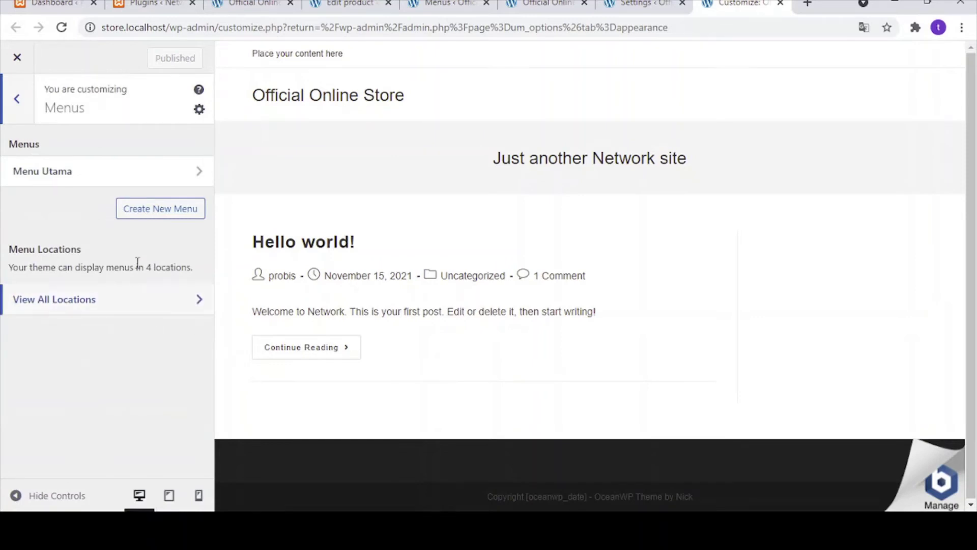
pyautogui.click(202, 178)
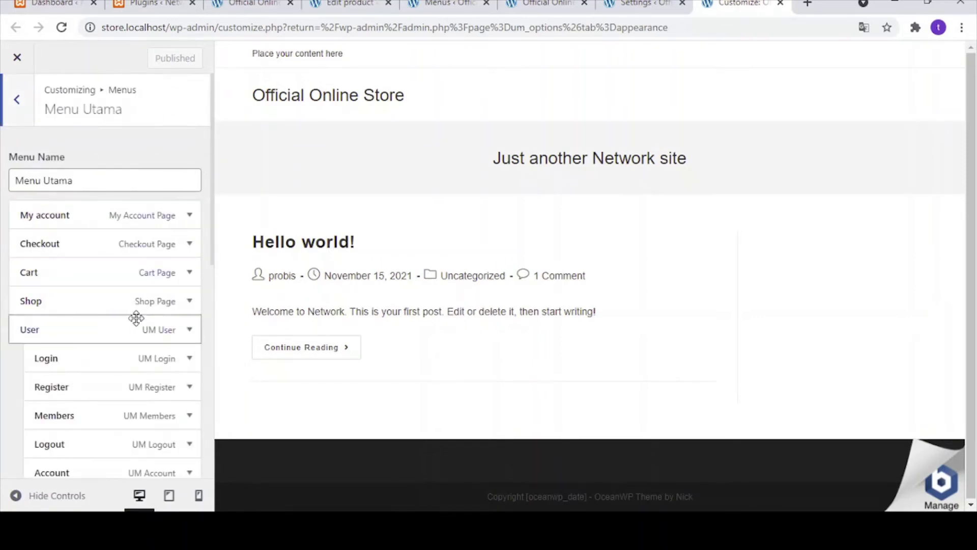
# Try Menu Utama in the Top Bar menu location, then remove it from that location.
pyautogui.scroll(-5, 135, 319)
pyautogui.scroll(-3, 103, 368)
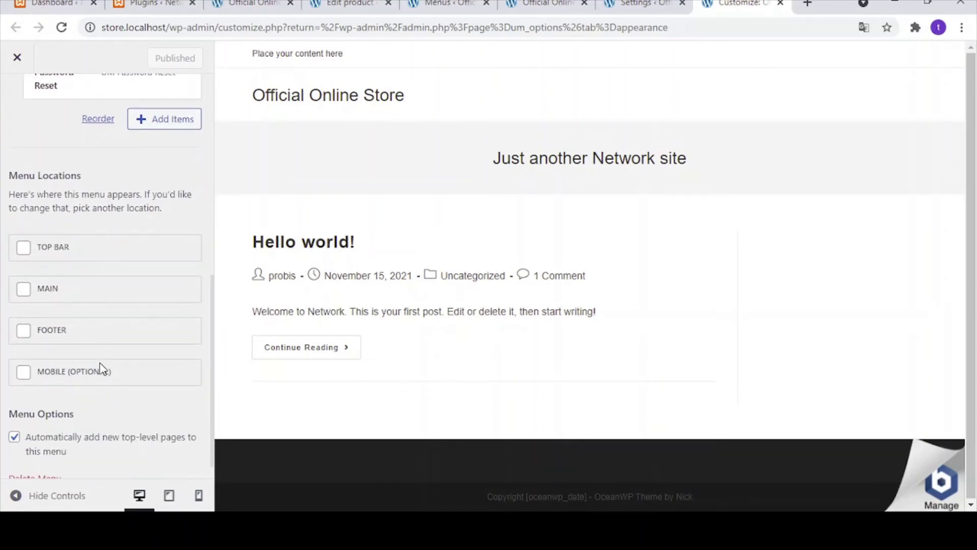
pyautogui.scroll(2, 127, 294)
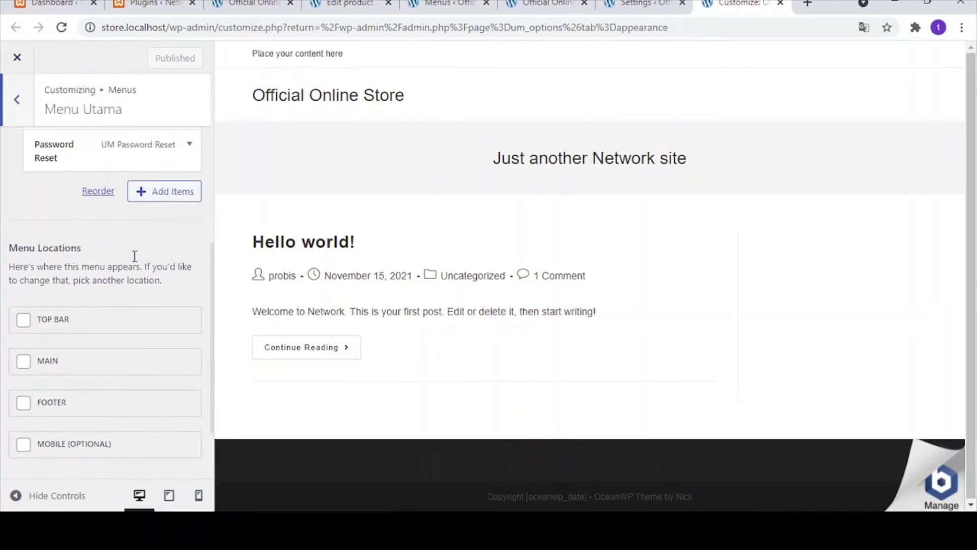
pyautogui.click(24, 319)
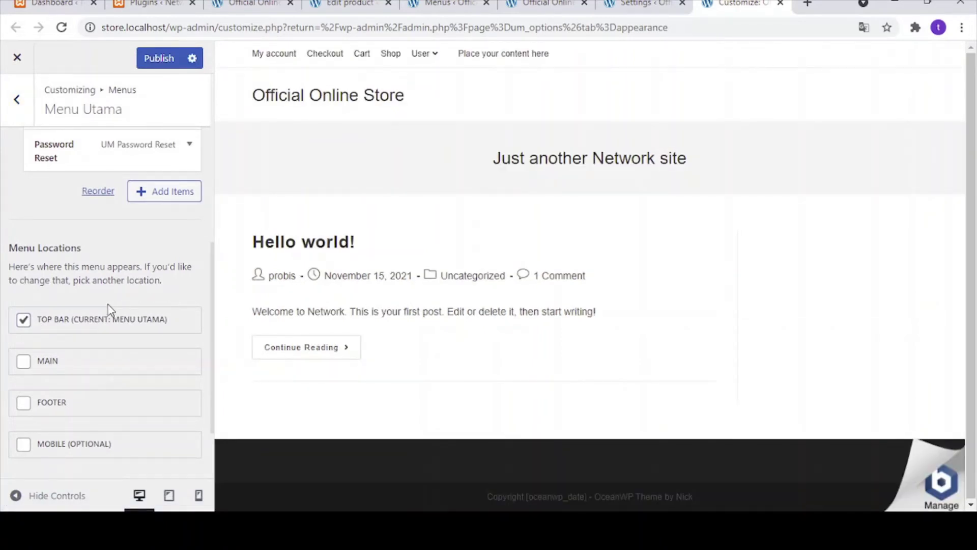
pyautogui.click(24, 321)
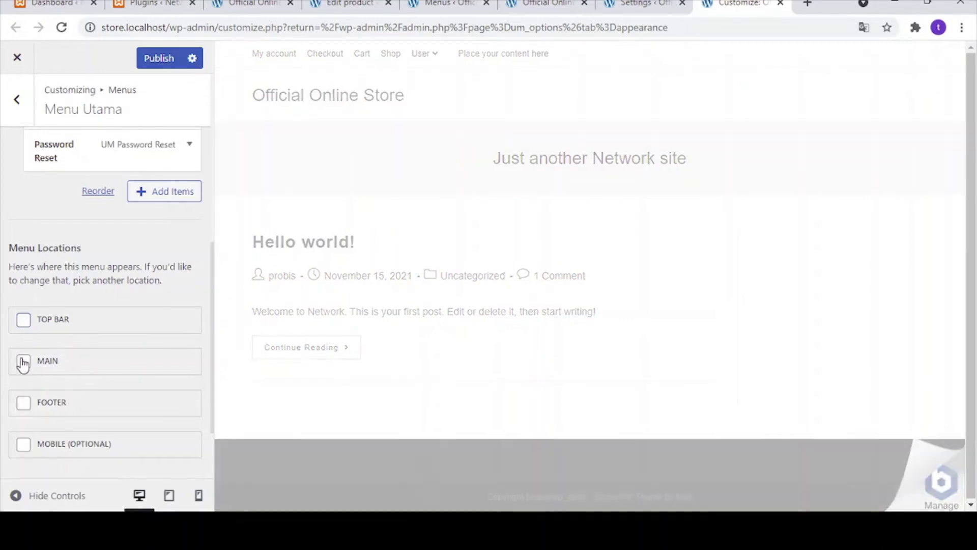
# Assign Menu Utama to the Main menu location and publish the change.
pyautogui.click(23, 362)
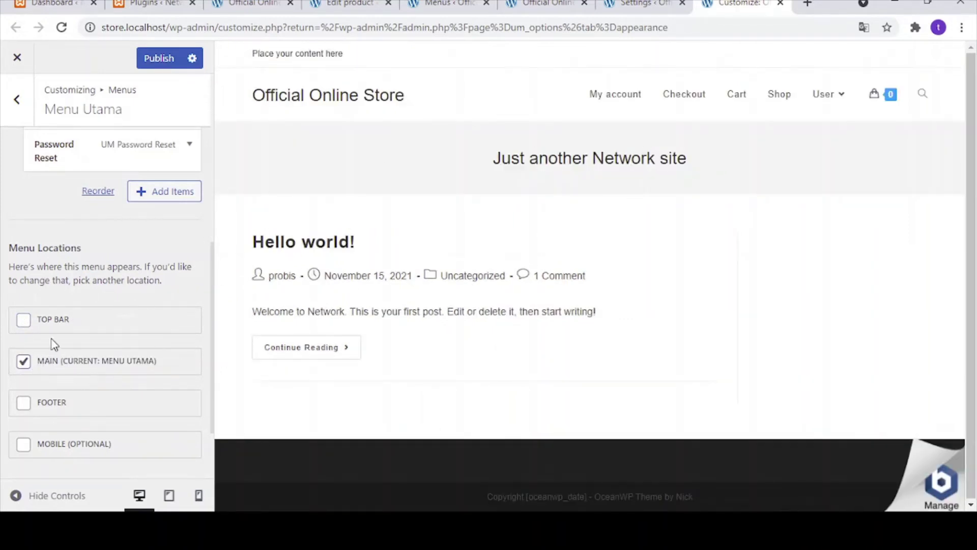
pyautogui.scroll(-2, 77, 402)
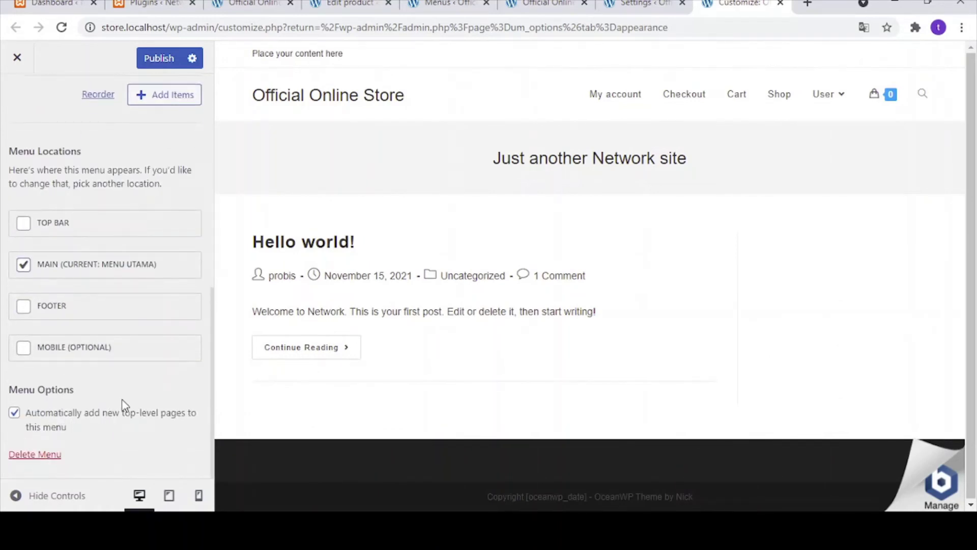
pyautogui.click(165, 70)
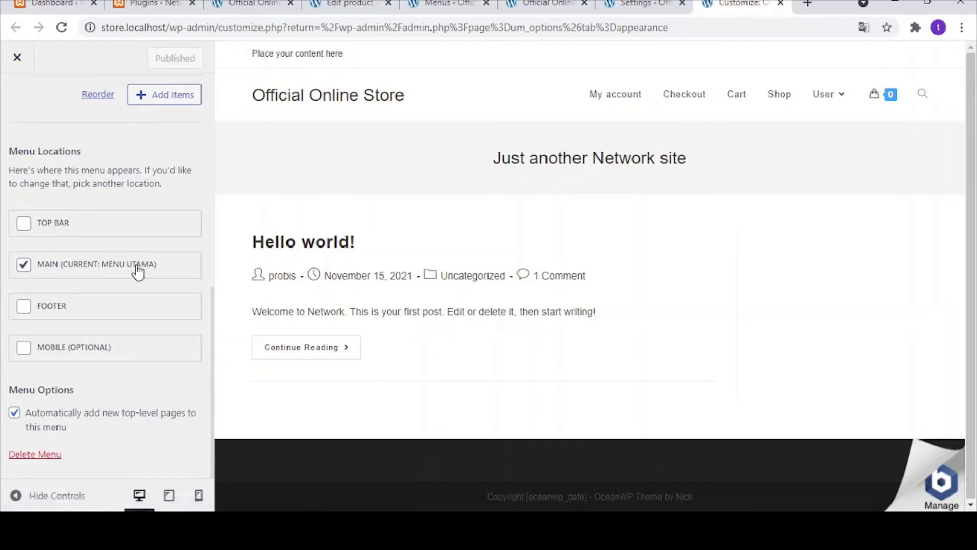
# Leave the Menu Utama settings and return to the customizer's main list of sections.
pyautogui.scroll(5, 120, 305)
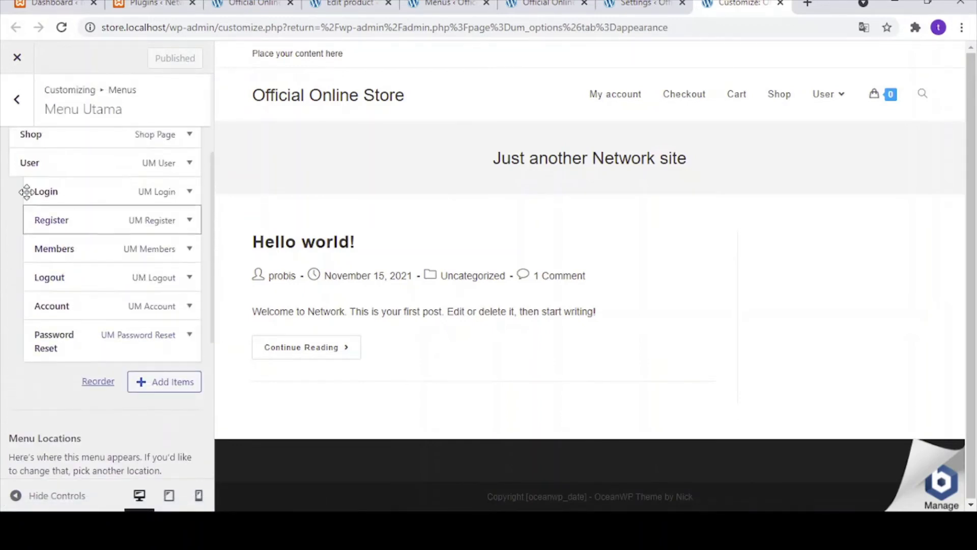
pyautogui.click(23, 120)
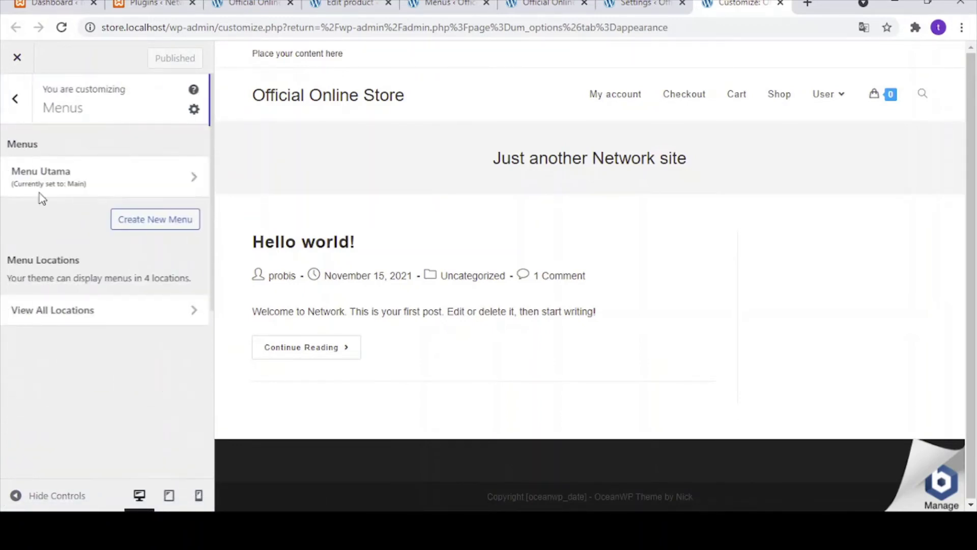
pyautogui.click(16, 106)
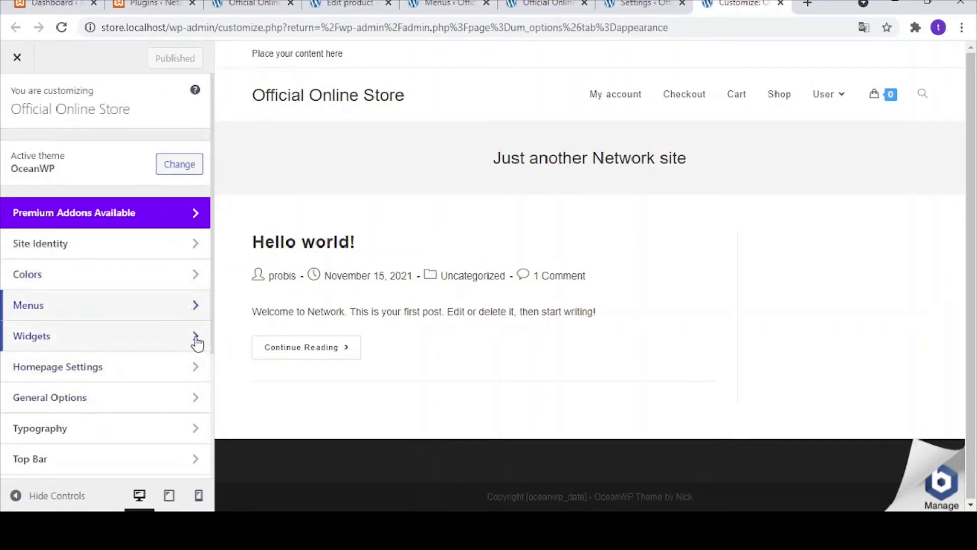
pyautogui.scroll(-3, 183, 418)
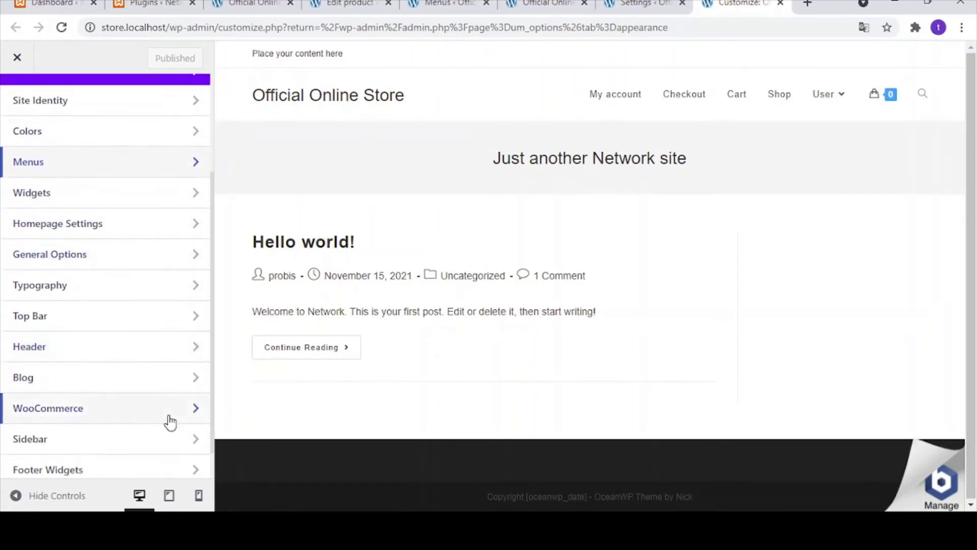
# Close the outdated storefront page that still shows the header without a menu.
pyautogui.scroll(-1, 181, 419)
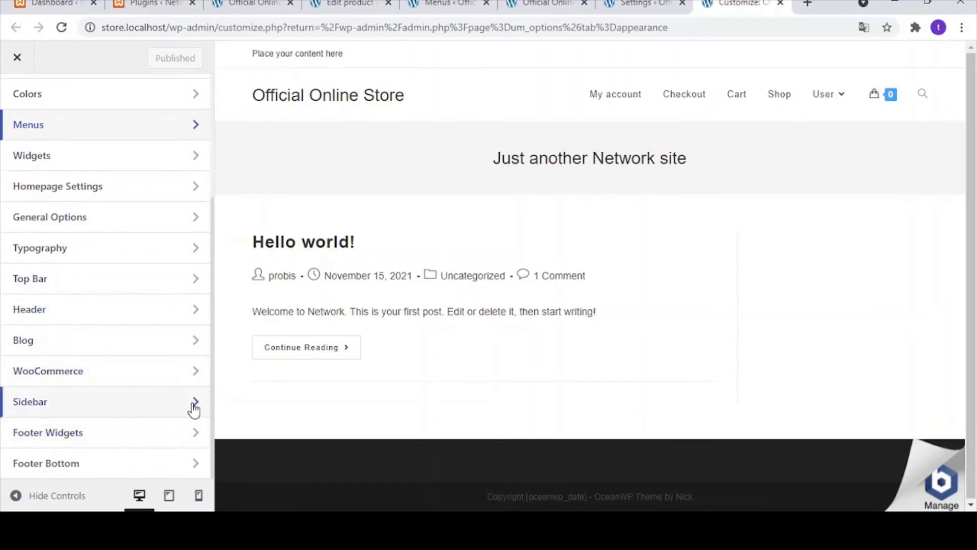
pyautogui.scroll(5, 158, 407)
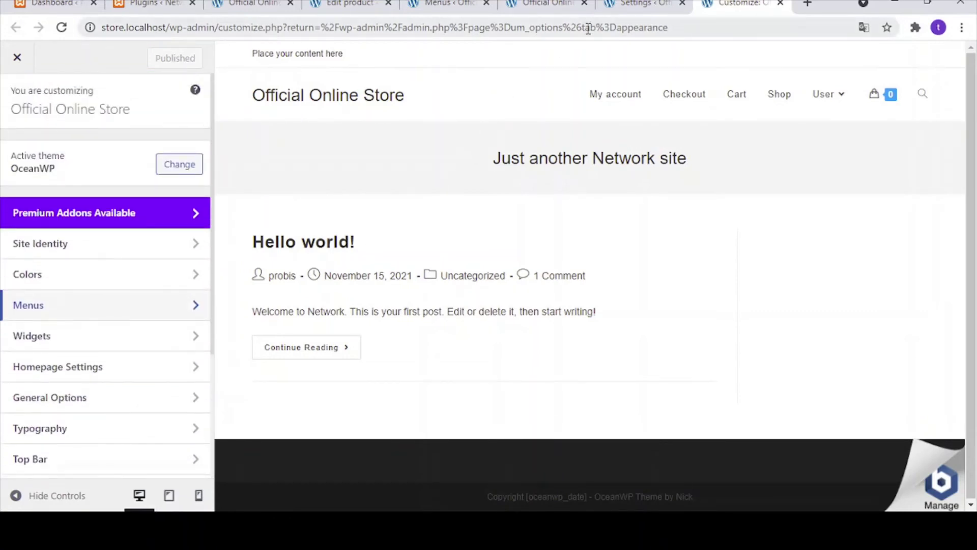
pyautogui.click(662, 6)
pyautogui.click(555, 7)
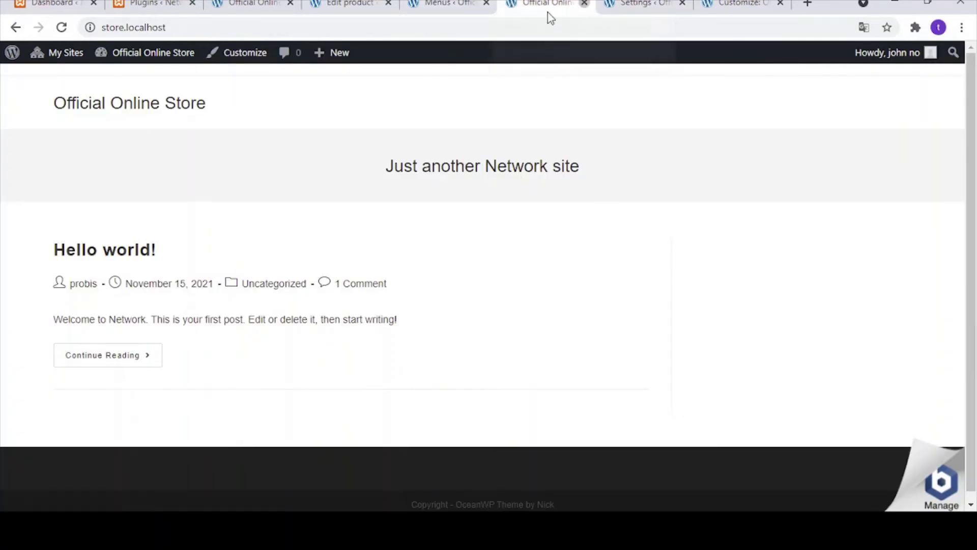
pyautogui.click(584, 4)
# Set the display location of Menu Utama to Main on the Menus admin page and save the menu.
pyautogui.click(440, 5)
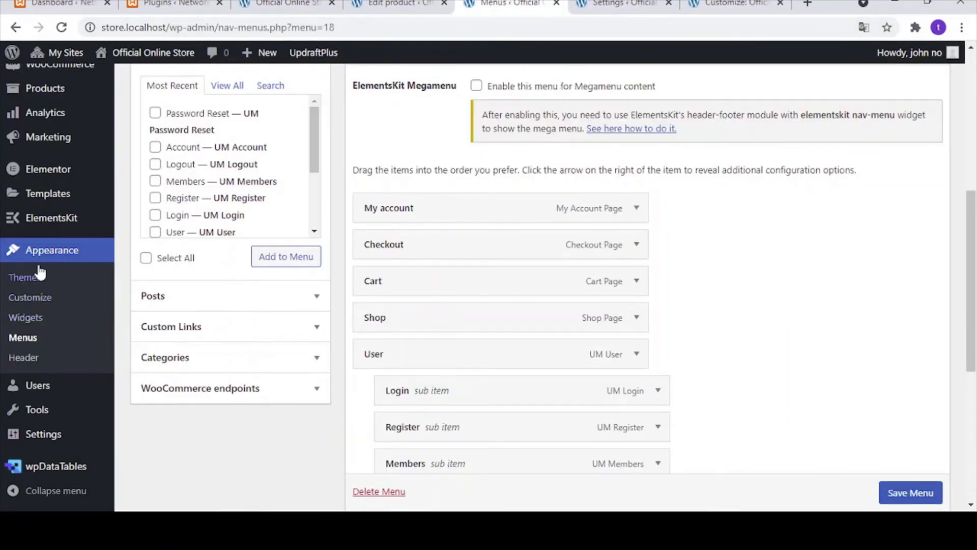
pyautogui.scroll(-5, 545, 349)
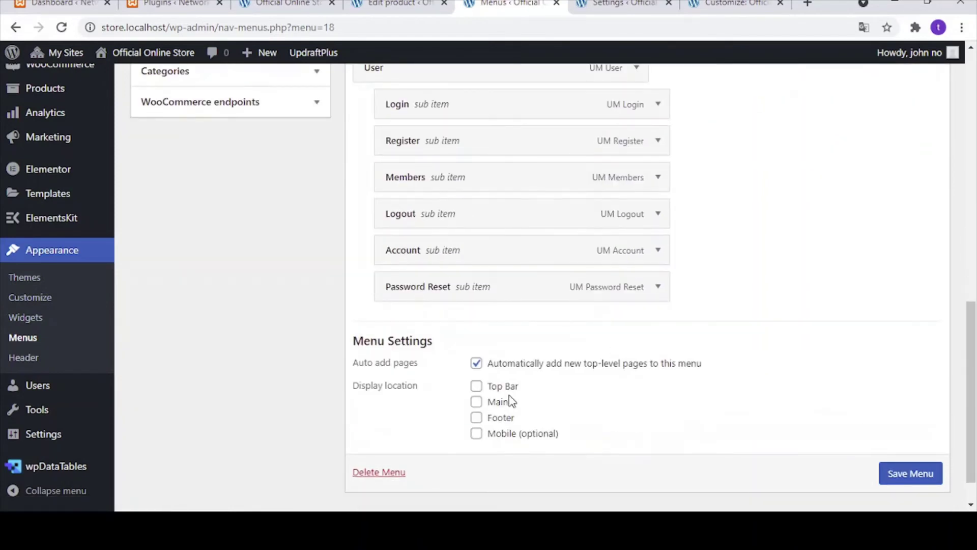
pyautogui.click(477, 402)
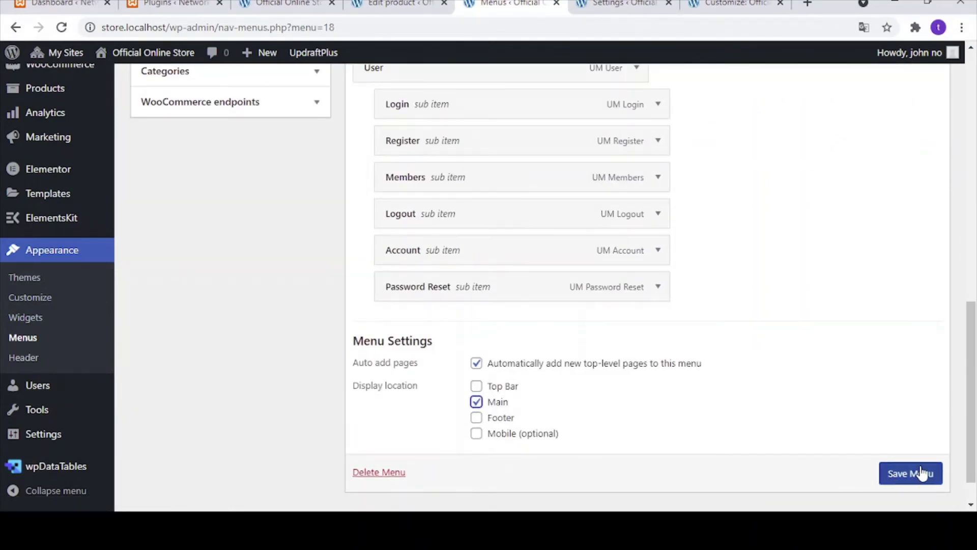
pyautogui.scroll(-1, 922, 473)
pyautogui.click(897, 457)
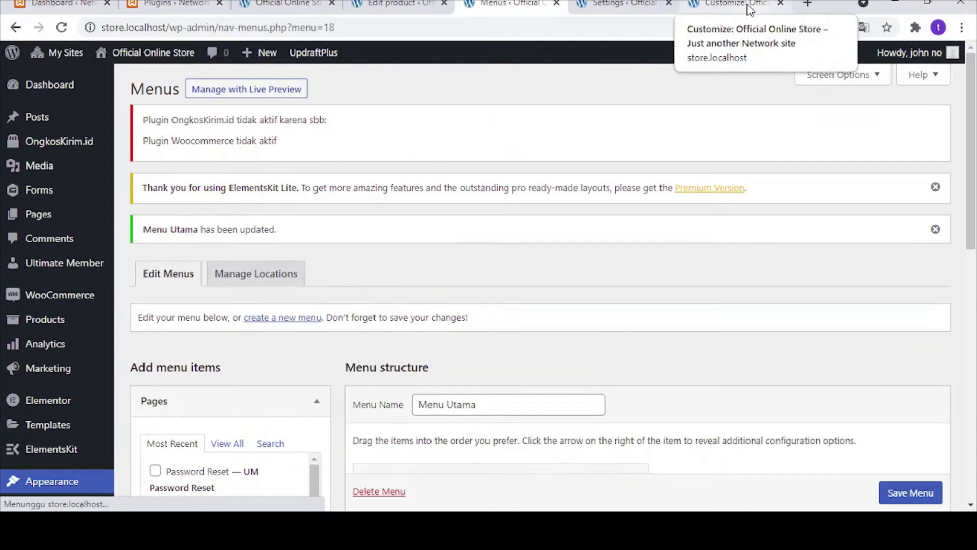
# Load the storefront at store.localhost in place of the customizer and check the header menu and its User submenu.
pyautogui.click(733, 4)
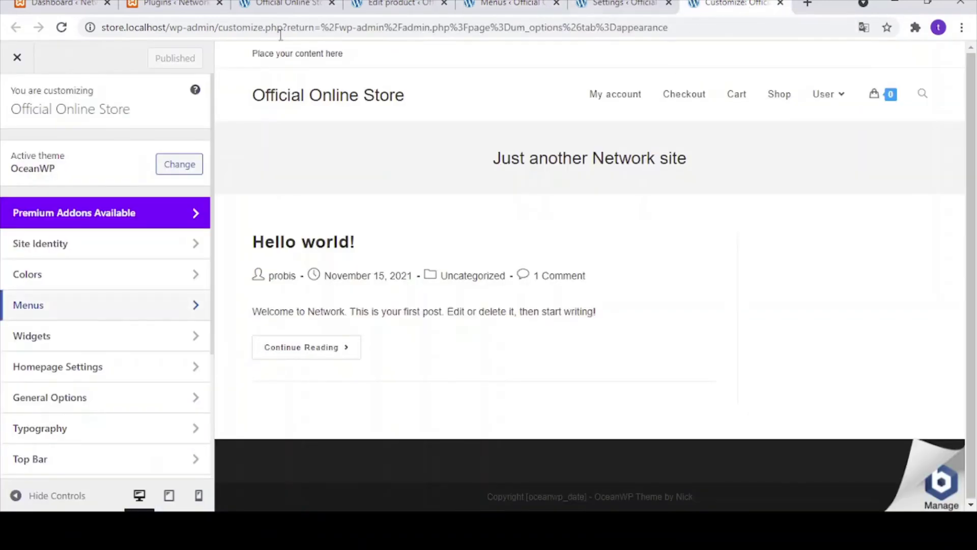
pyautogui.moveTo(167, 26); pyautogui.dragTo(761, 26)
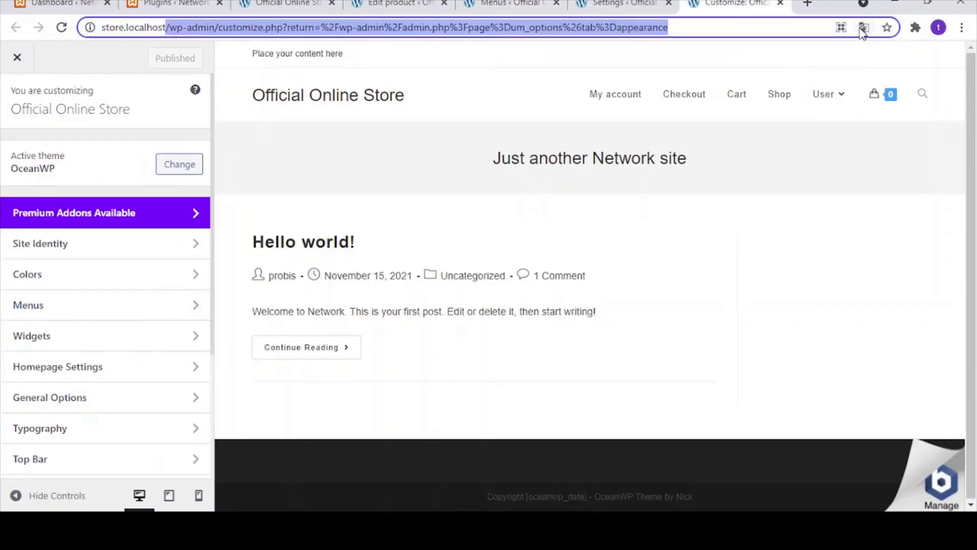
pyautogui.press('BackSpace')
pyautogui.press('Return')
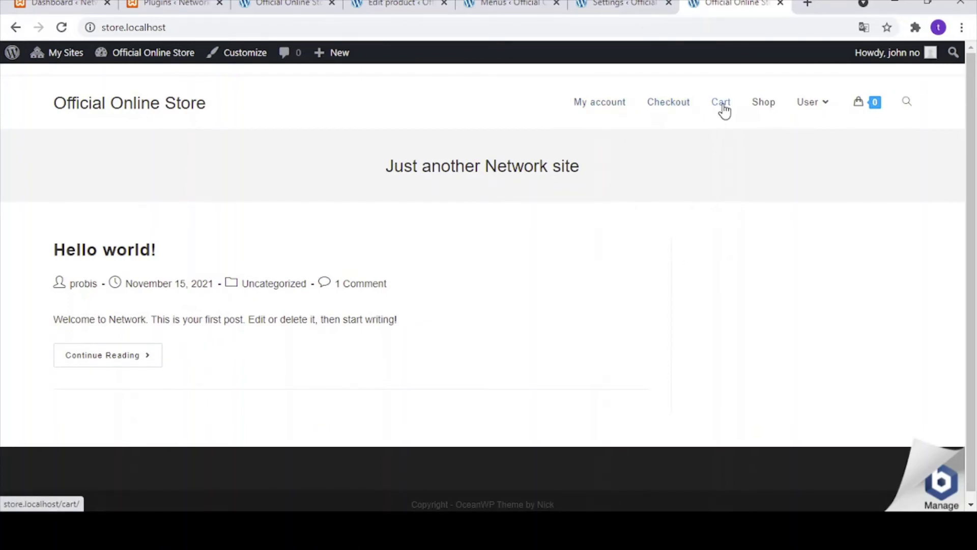
pyautogui.moveTo(814, 108)
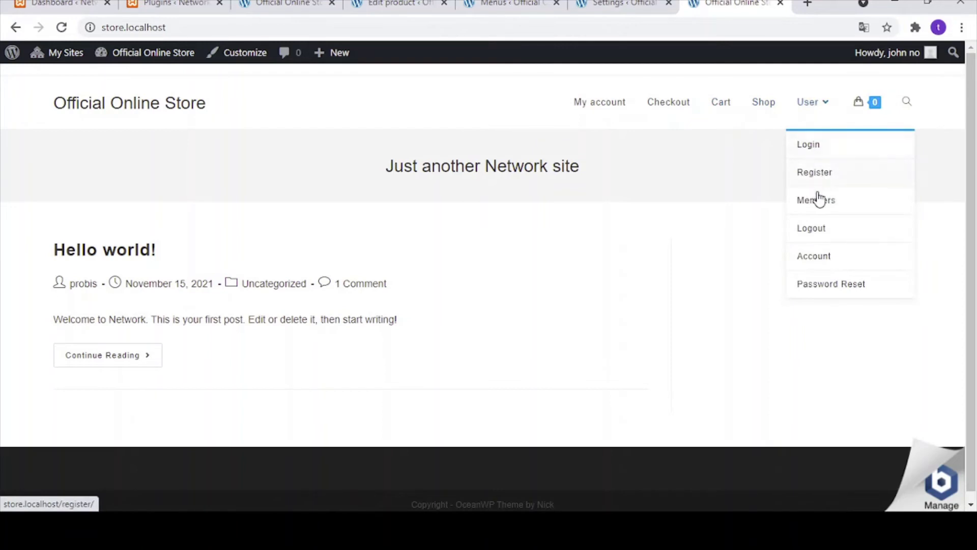
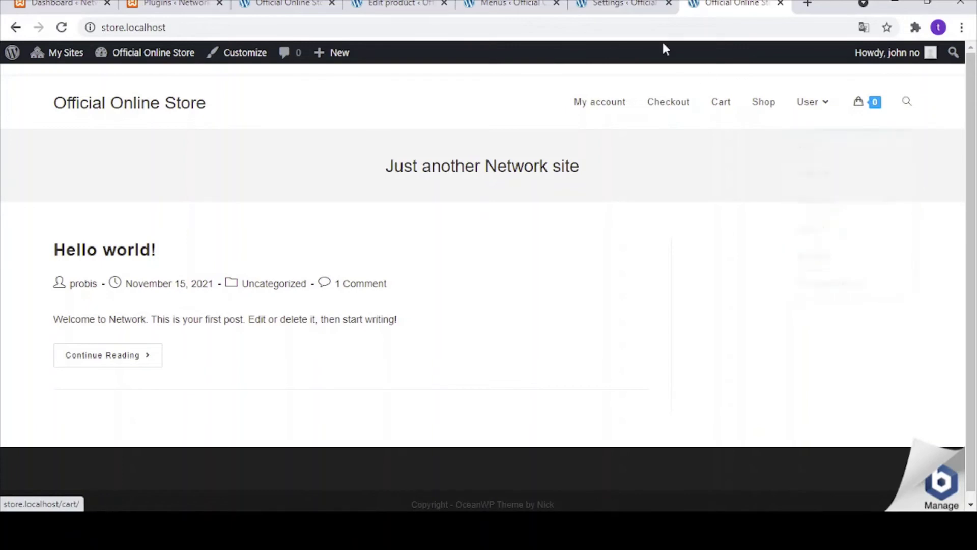
# View the WooCommerce customers list in the site admin, then open the WooCommerce Accounts & Privacy settings.
pyautogui.click(633, 4)
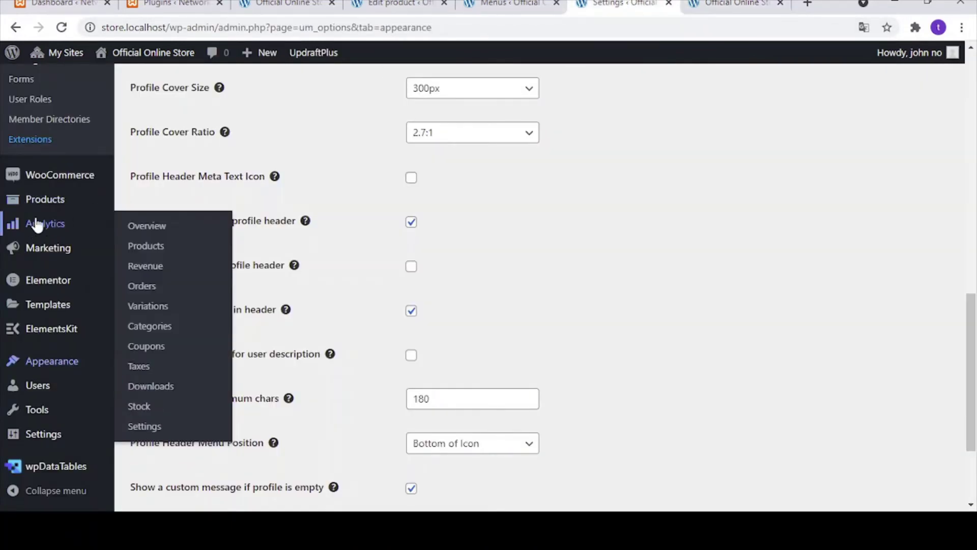
pyautogui.moveTo(41, 178)
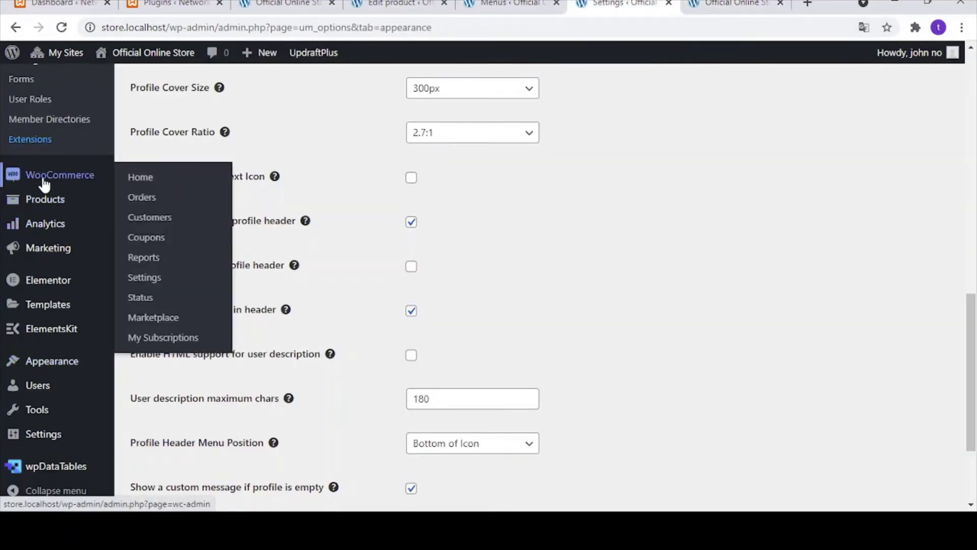
pyautogui.click(150, 218)
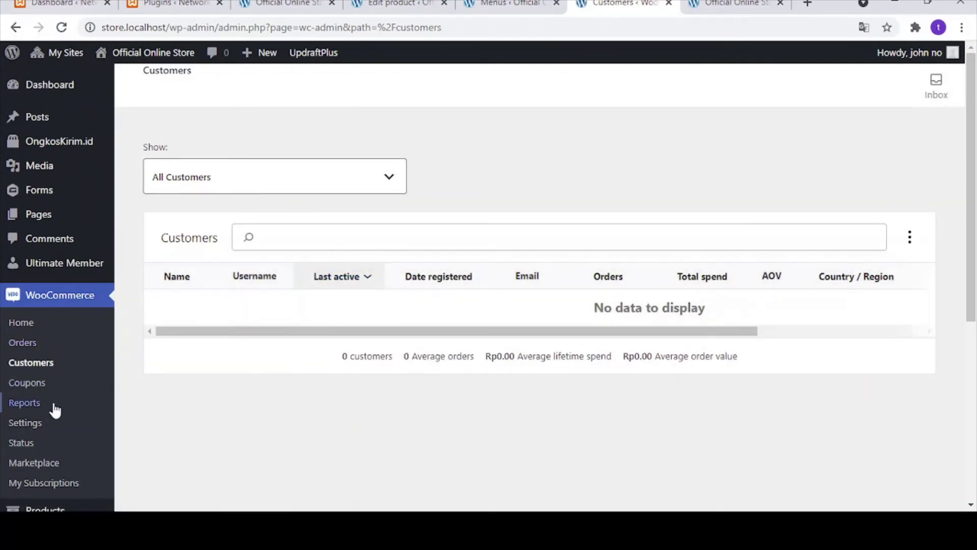
pyautogui.click(43, 420)
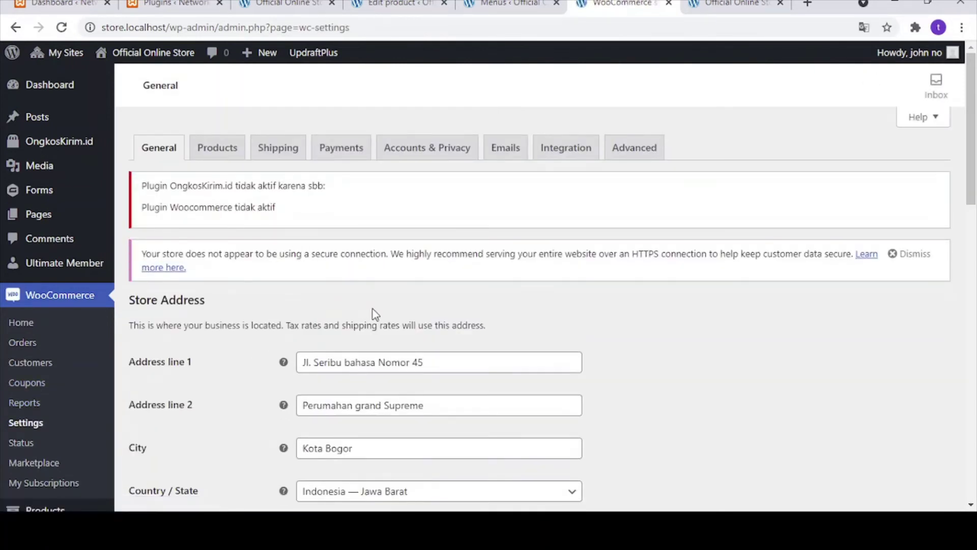
pyautogui.click(439, 162)
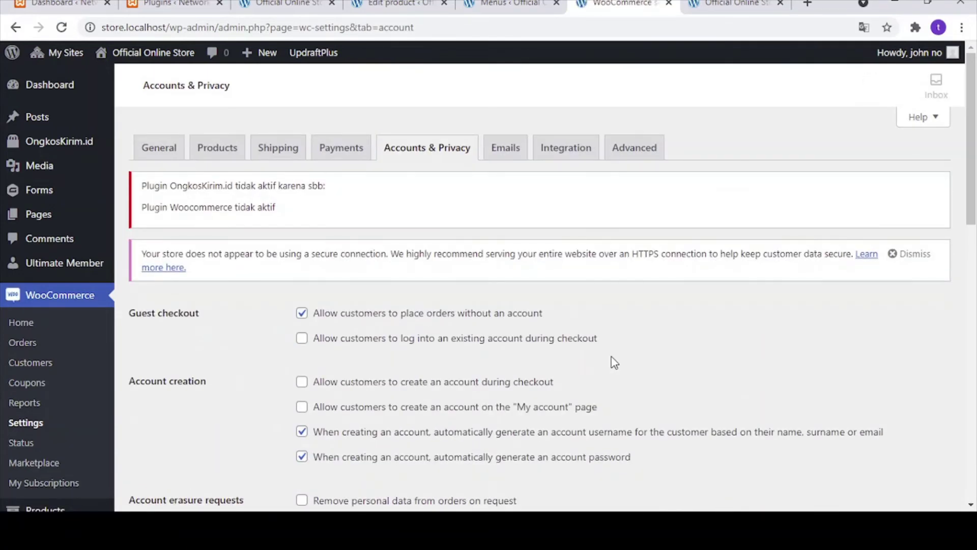
# Disallow orders without an account, allow login and account creation at checkout and on "My account", and disable automatic password generation.
pyautogui.scroll(-3, 641, 354)
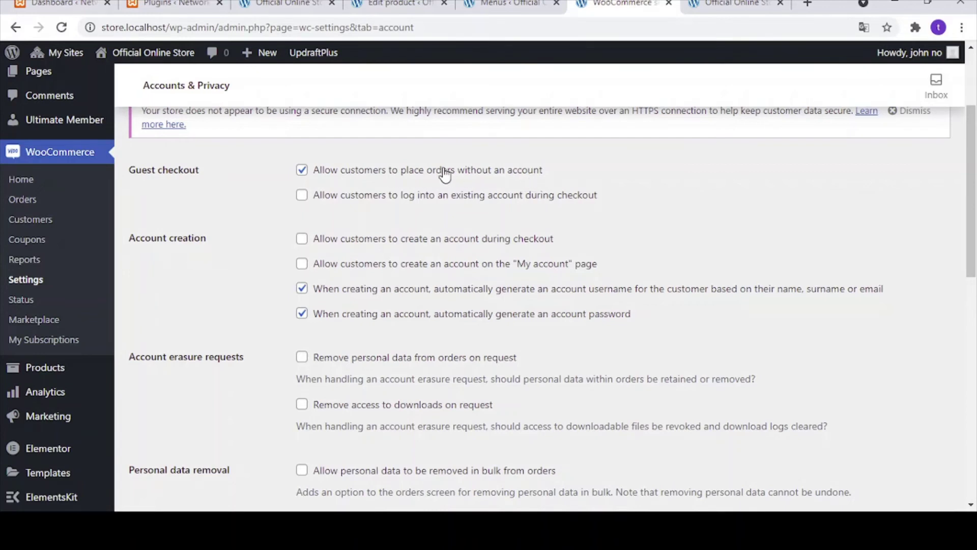
pyautogui.click(302, 172)
pyautogui.click(302, 197)
pyautogui.click(303, 240)
pyautogui.click(304, 264)
pyautogui.click(301, 319)
# Review the remaining privacy and data retention options and save the Accounts & Privacy settings.
pyautogui.scroll(-3, 603, 360)
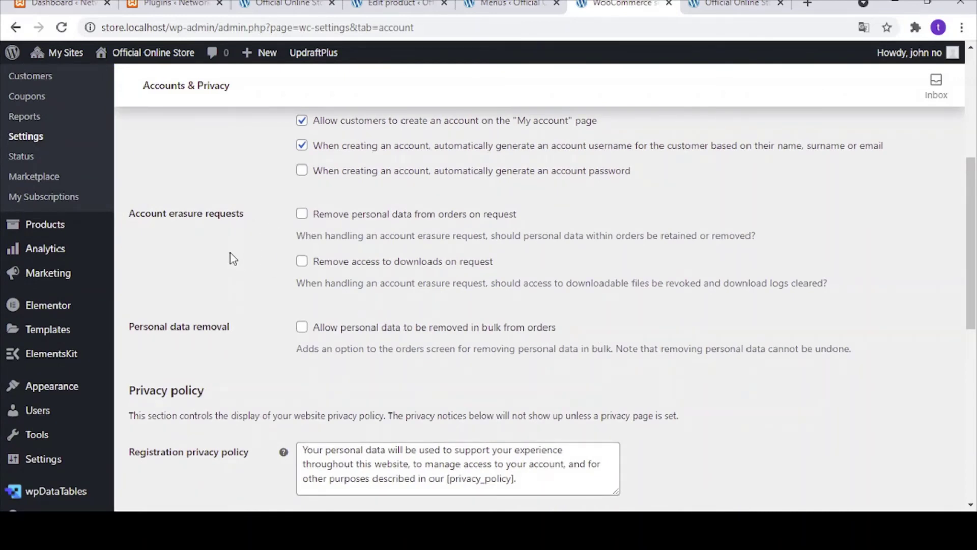
pyautogui.scroll(-2, 228, 352)
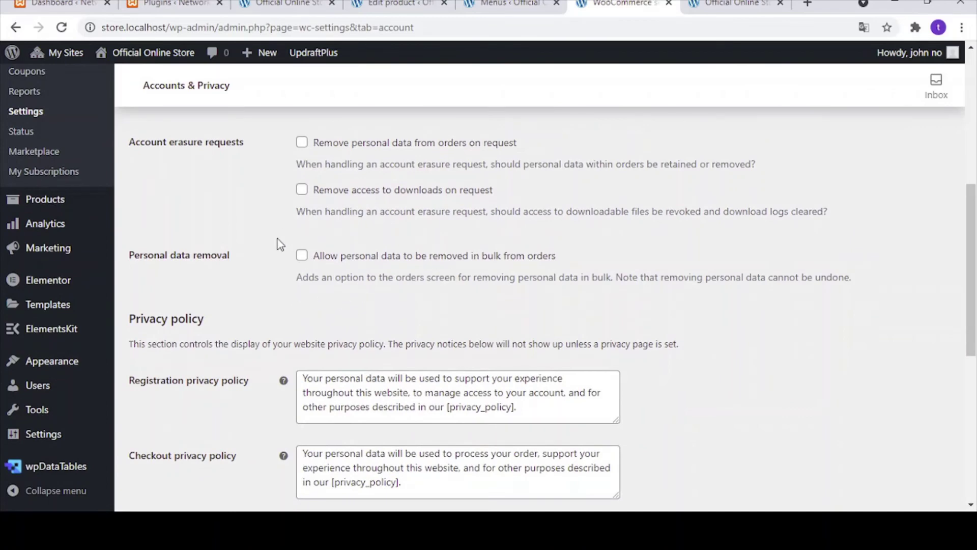
pyautogui.scroll(-3, 264, 318)
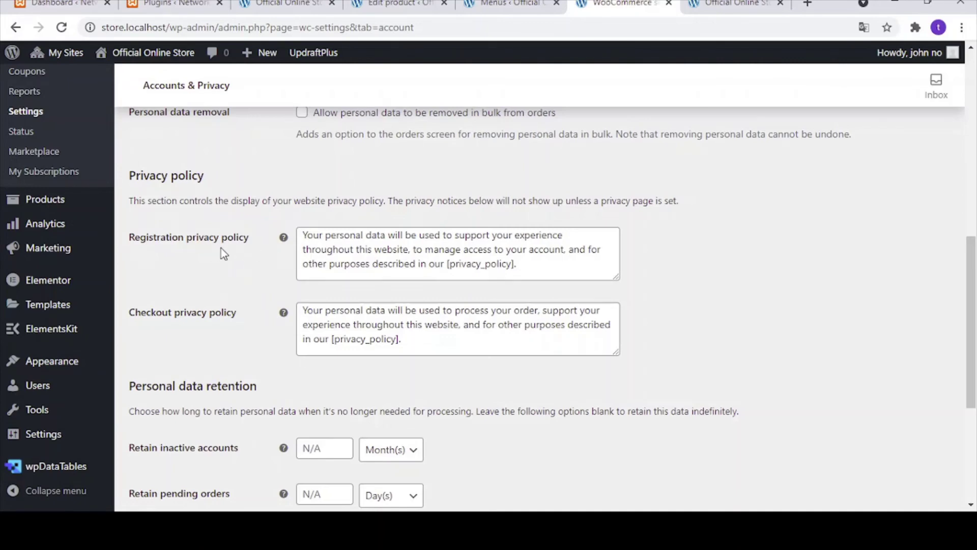
pyautogui.scroll(-5, 276, 362)
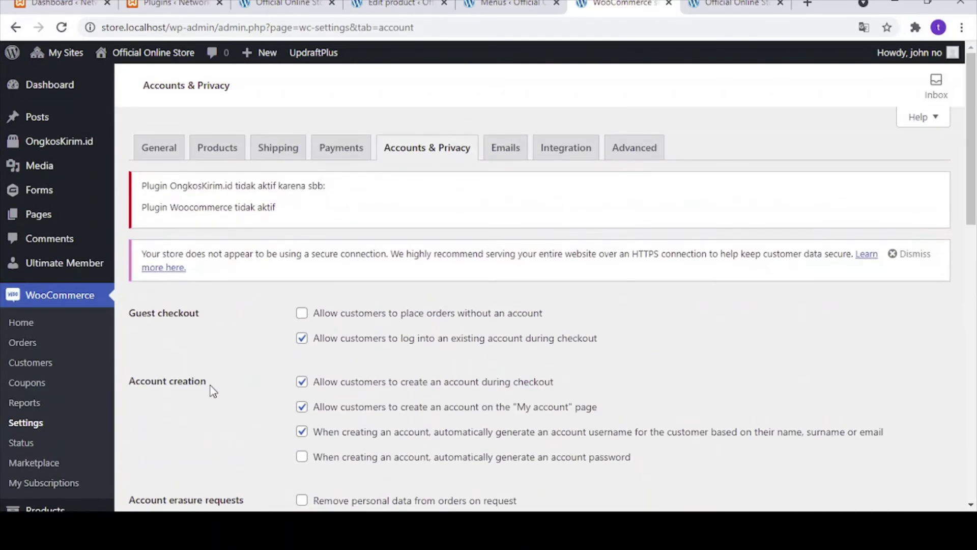
pyautogui.scroll(-15, 242, 389)
pyautogui.click(173, 438)
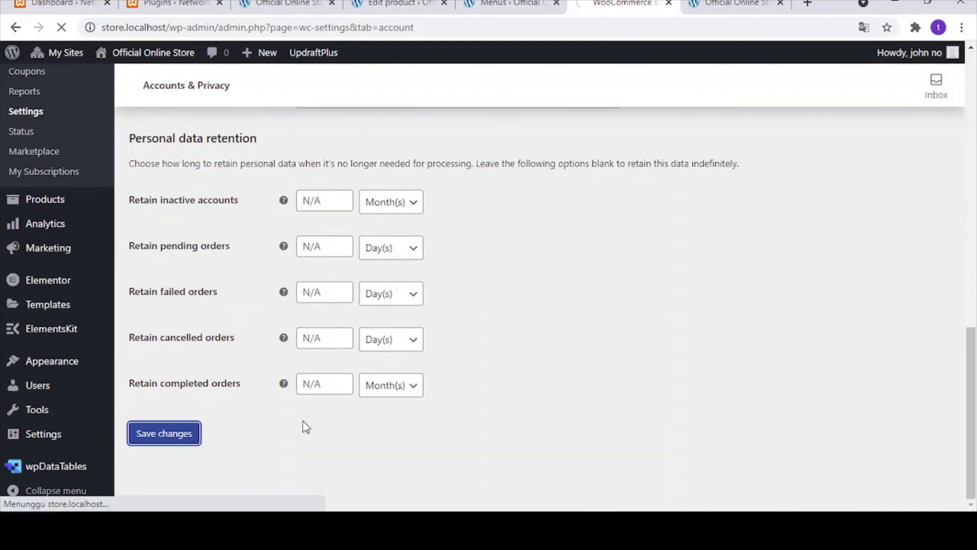
# Add Baju Koko to the cart from the storefront's Shop page and open the cart.
pyautogui.click(718, 5)
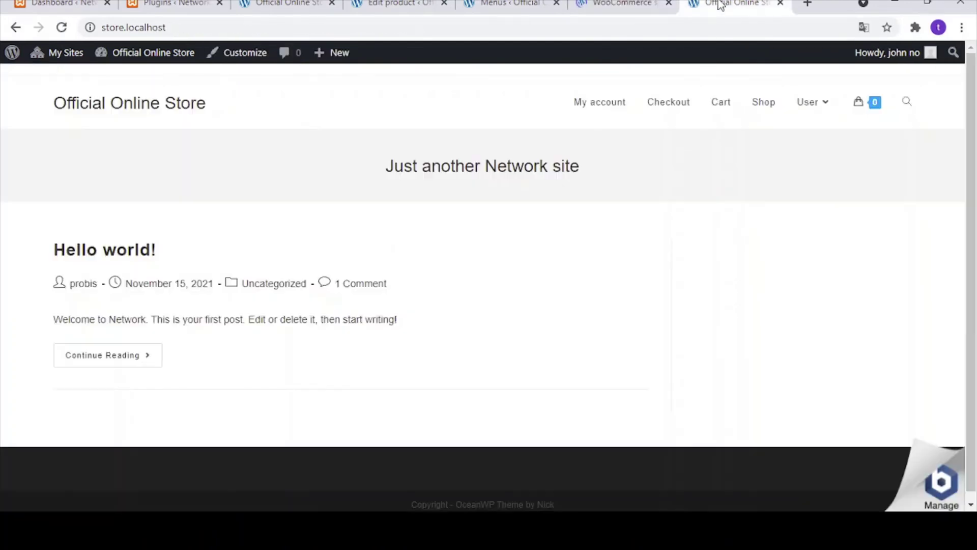
pyautogui.click(764, 104)
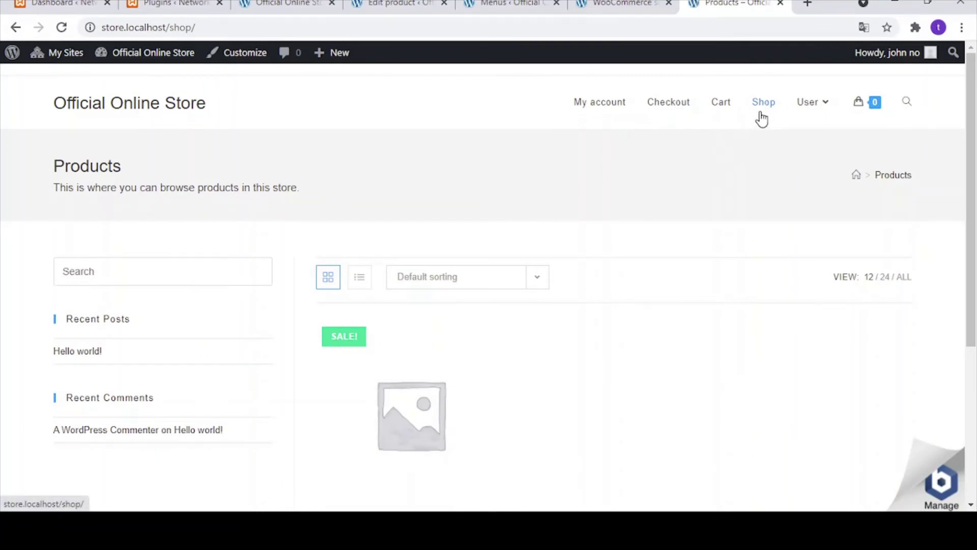
pyautogui.scroll(-3, 510, 295)
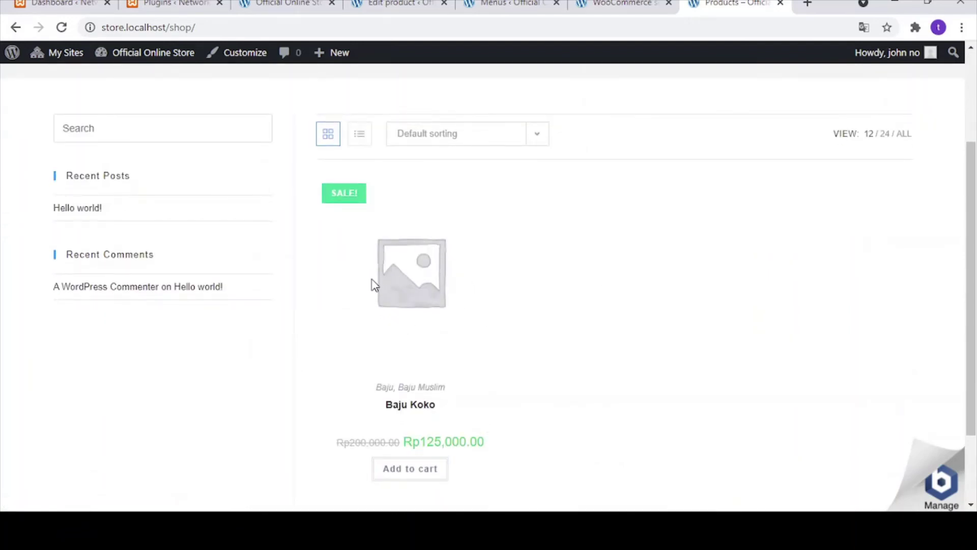
pyautogui.scroll(-2, 351, 315)
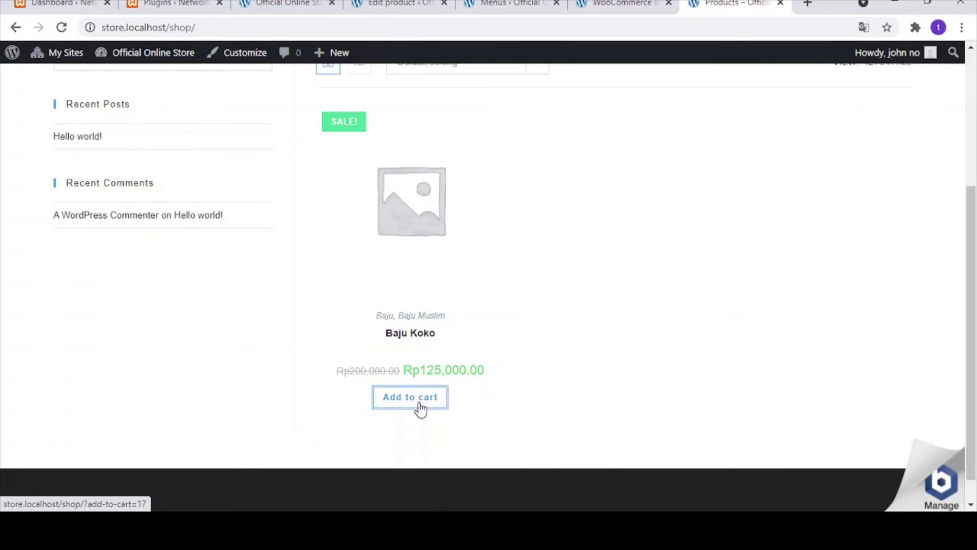
pyautogui.click(418, 406)
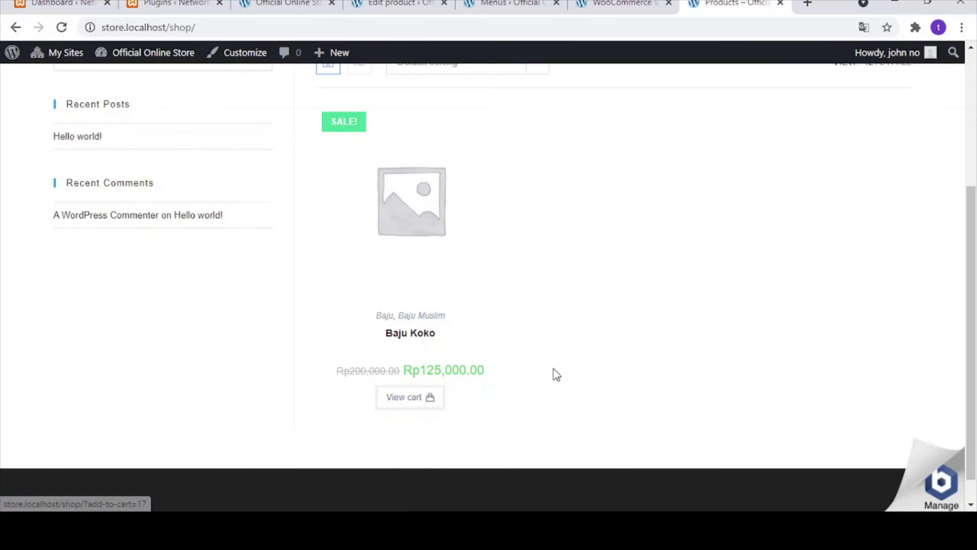
pyautogui.click(429, 406)
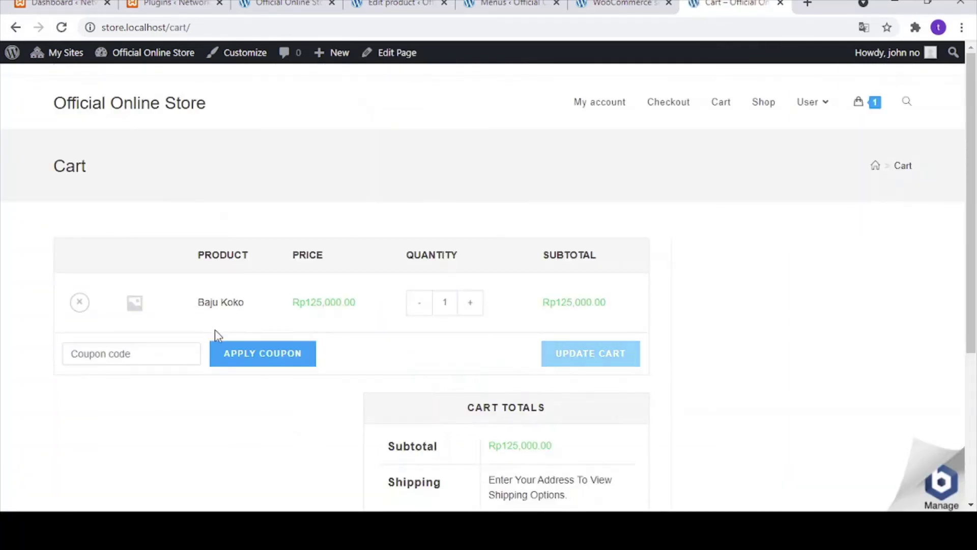
# Set the Baju Koko quantity to 2 and update the cart.
pyautogui.click(145, 350)
pyautogui.click(426, 360)
pyautogui.click(466, 306)
pyautogui.click(547, 359)
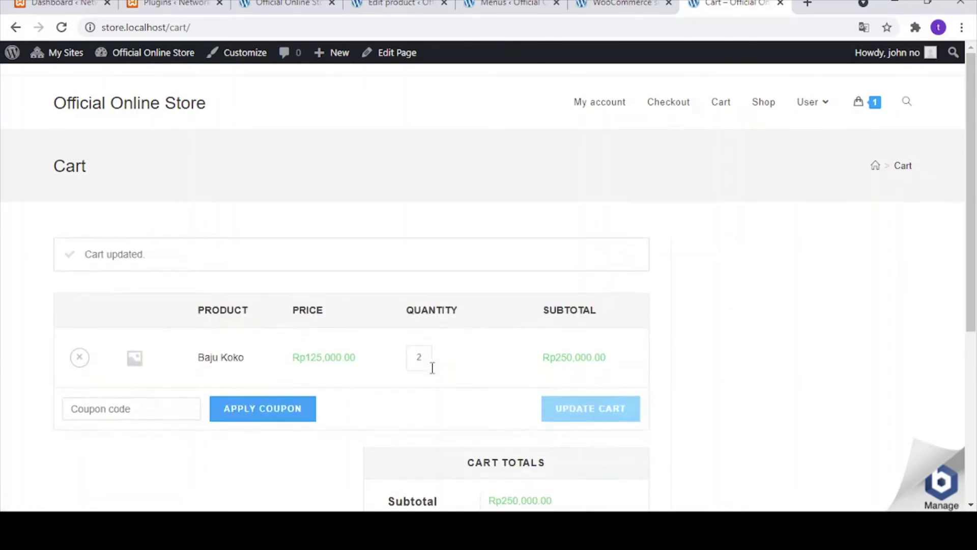
# Calculate the cart's shipping for Indonesia, Jawa Barat, with Depok as the town, and update the totals.
pyautogui.scroll(-5, 428, 372)
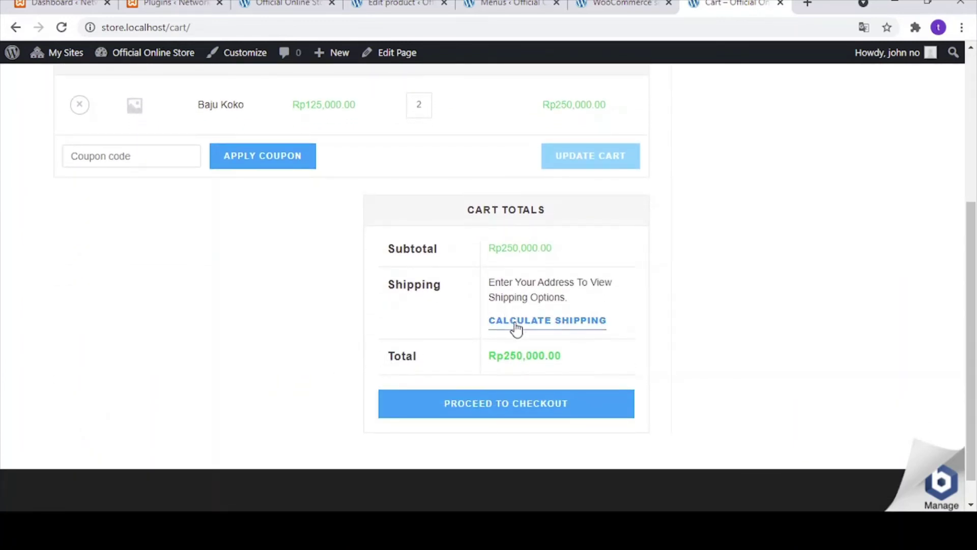
pyautogui.click(523, 328)
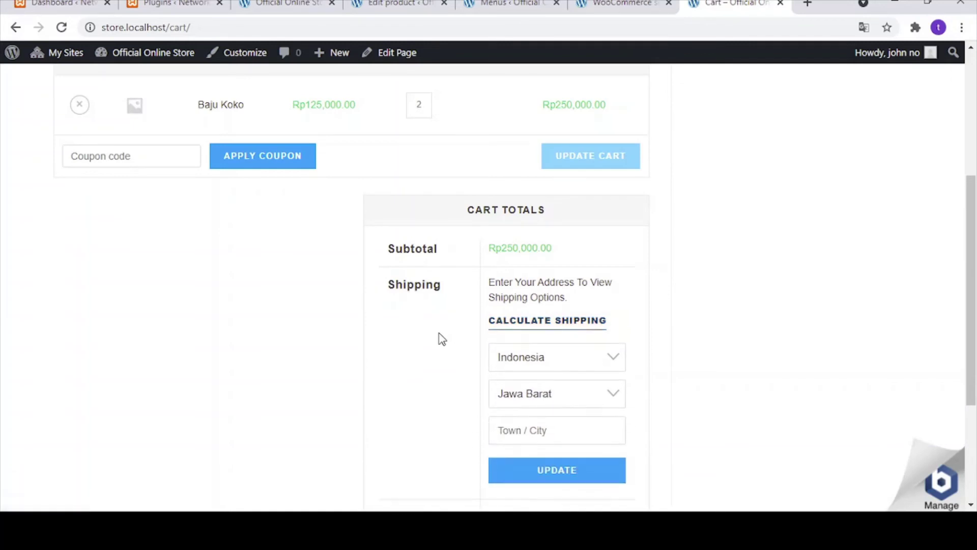
pyautogui.scroll(-1, 458, 373)
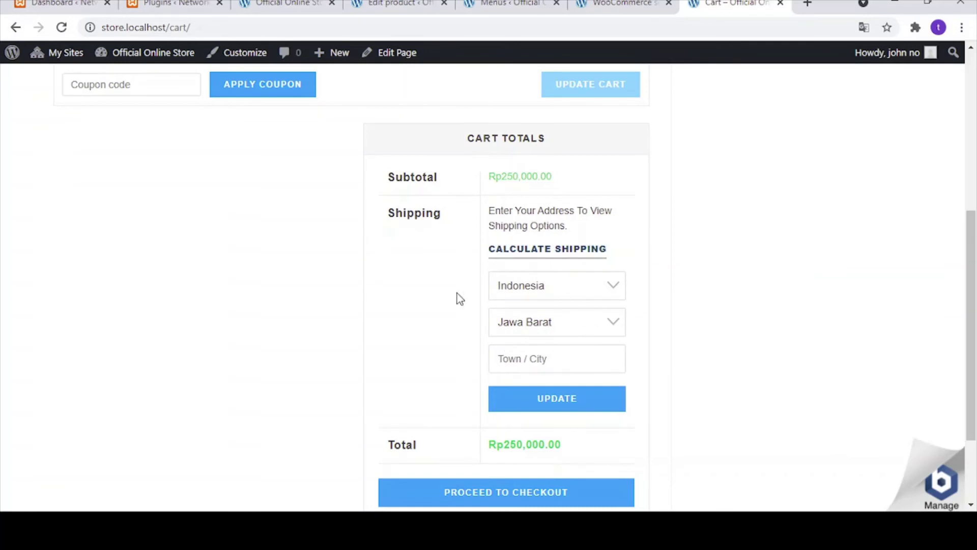
pyautogui.click(562, 358)
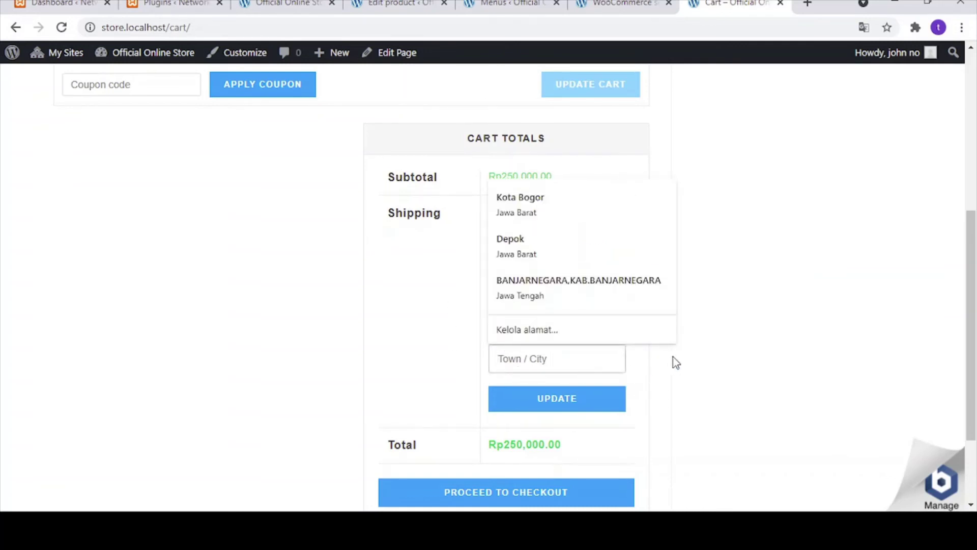
pyautogui.click(675, 362)
pyautogui.click(585, 356)
pyautogui.write('De')
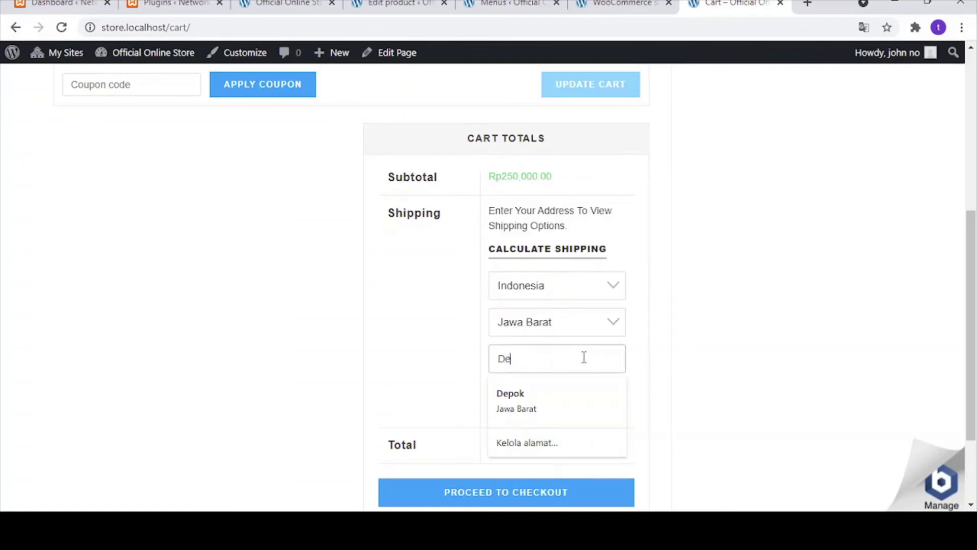
pyautogui.write('pok')
pyautogui.click(560, 397)
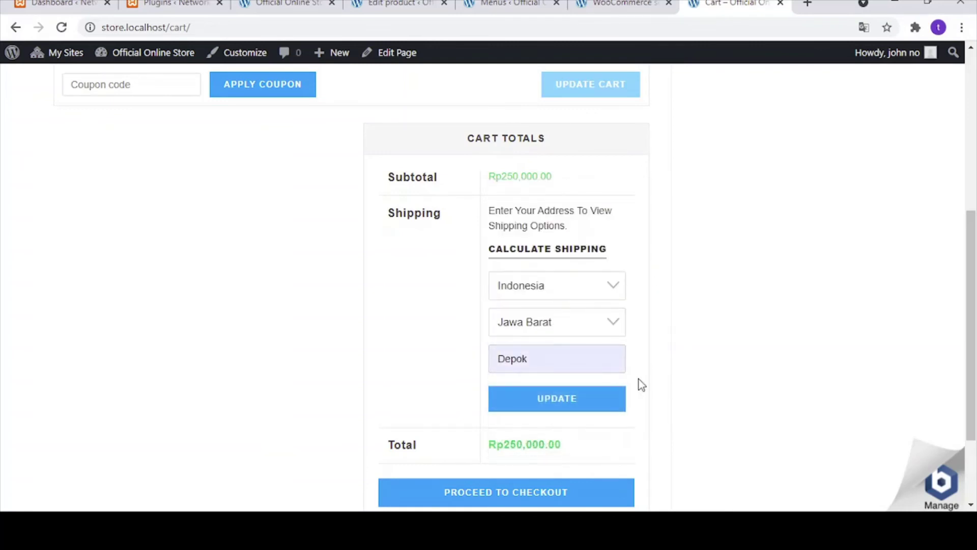
pyautogui.click(618, 408)
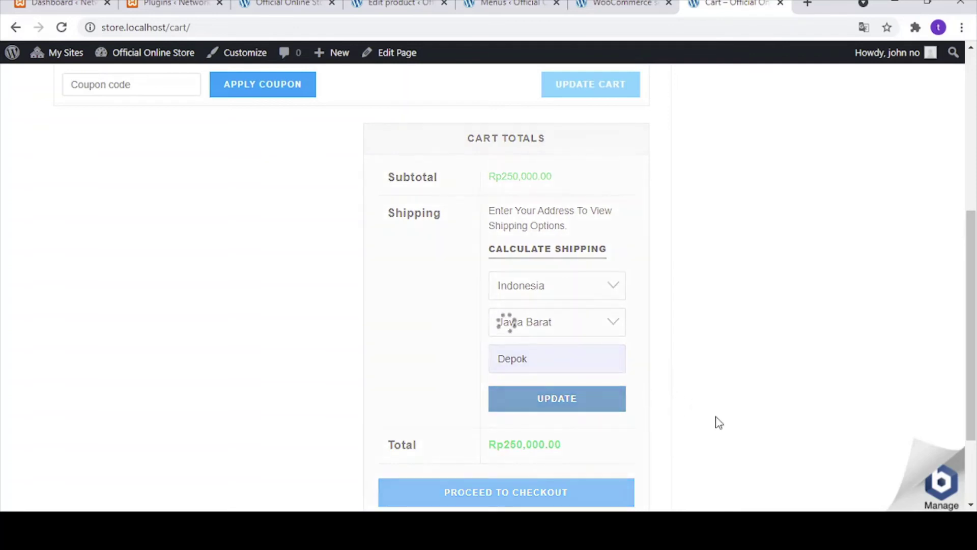
# Proceed to checkout and review the billing fields, order summary and order notes section.
pyautogui.click(509, 383)
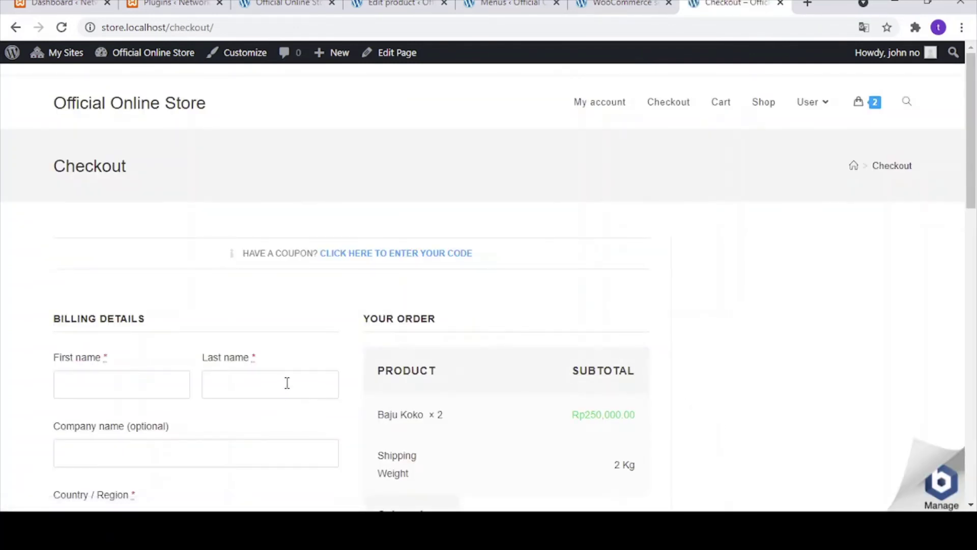
pyautogui.scroll(-5, 288, 381)
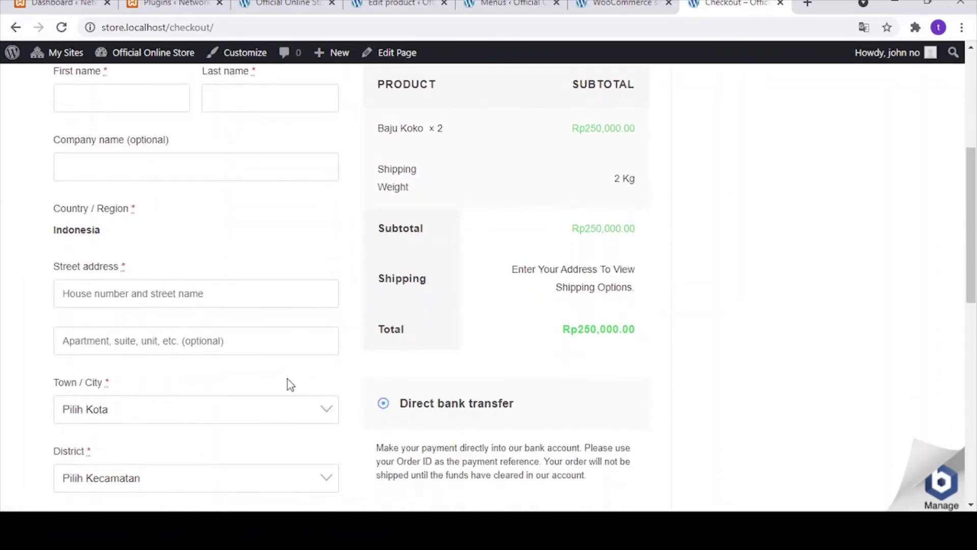
pyautogui.scroll(-3, 288, 379)
pyautogui.scroll(1, 288, 380)
pyautogui.scroll(-2, 288, 379)
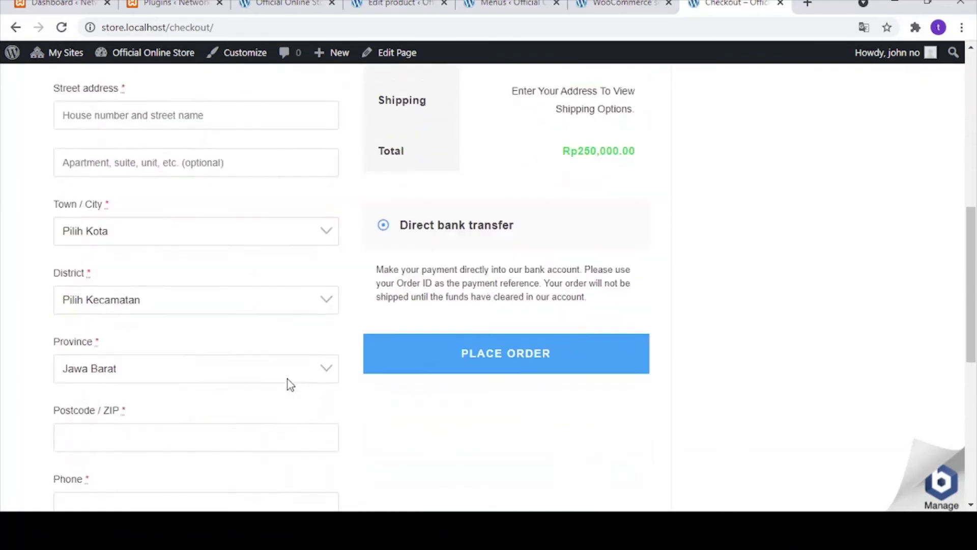
pyautogui.scroll(-1, 288, 380)
pyautogui.scroll(-3, 227, 373)
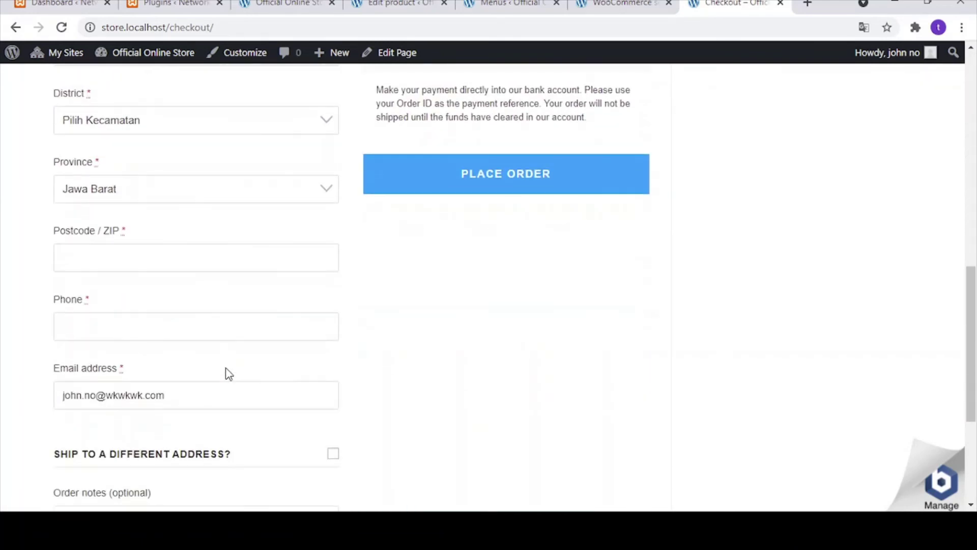
pyautogui.scroll(-3, 228, 374)
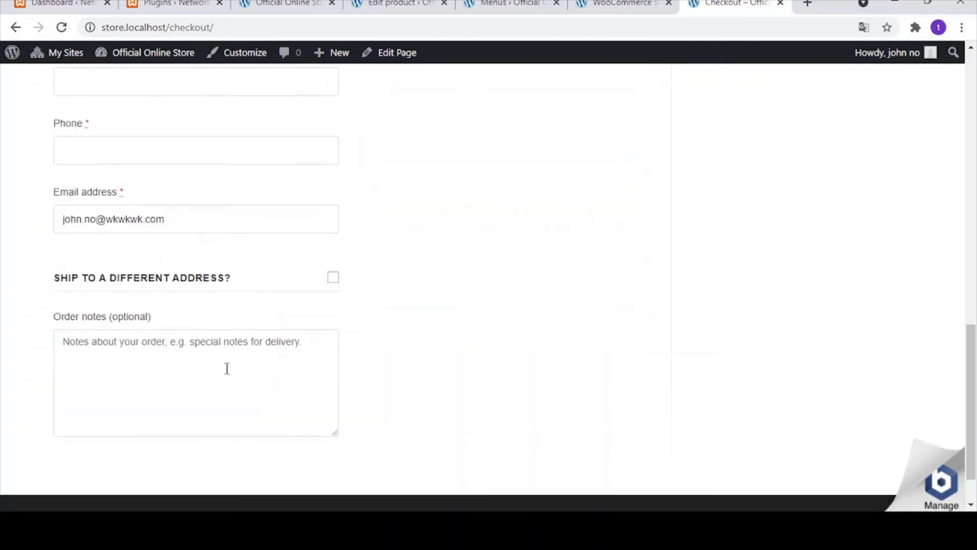
pyautogui.scroll(10, 227, 368)
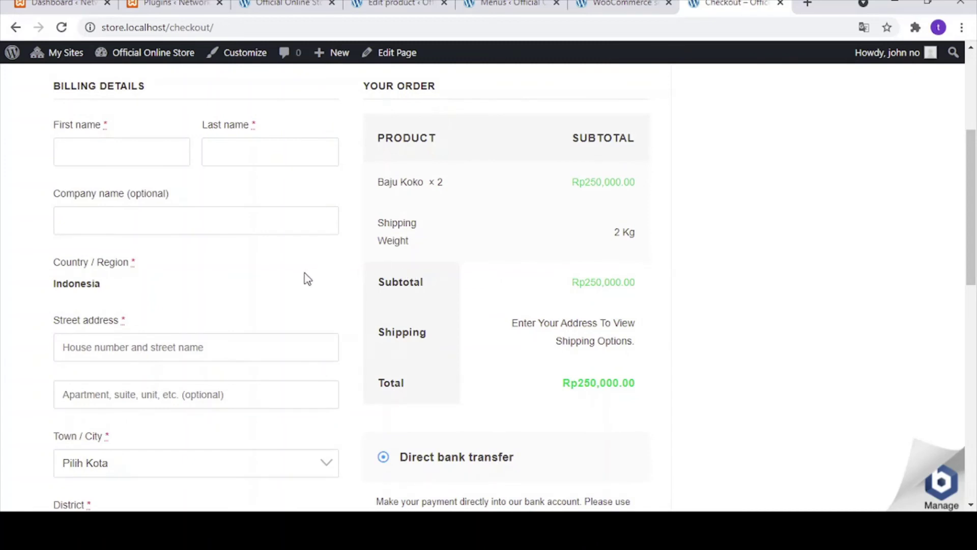
# Fill in the billing details from the saved address suggestion and check the completed fields.
pyautogui.scroll(1, 214, 282)
pyautogui.click(145, 228)
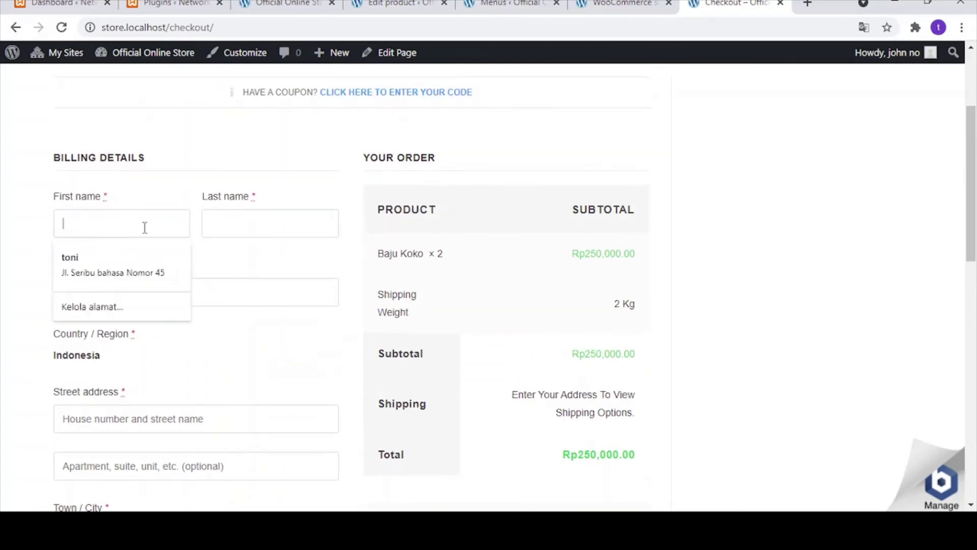
pyautogui.click(145, 257)
pyautogui.scroll(-5, 187, 262)
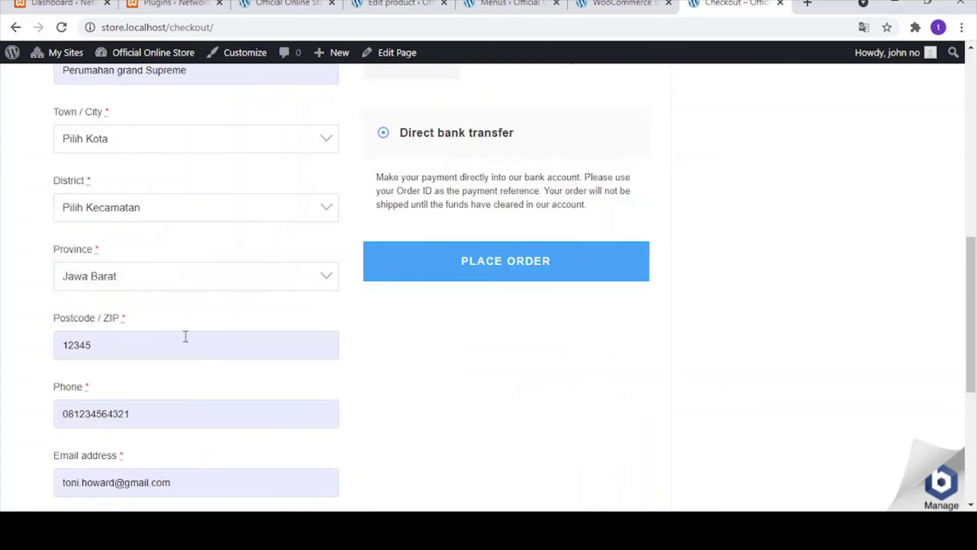
pyautogui.scroll(-5, 177, 388)
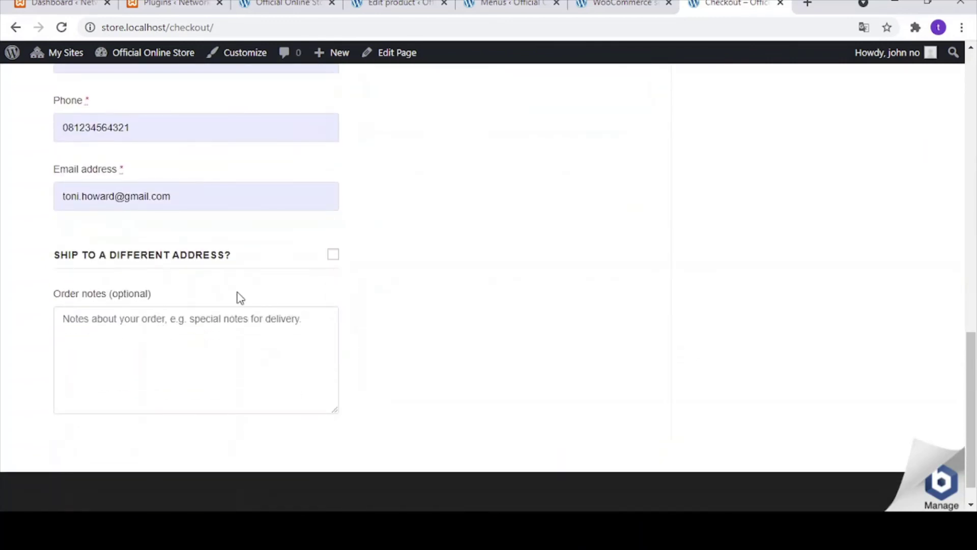
pyautogui.scroll(5, 224, 296)
pyautogui.scroll(3, 132, 219)
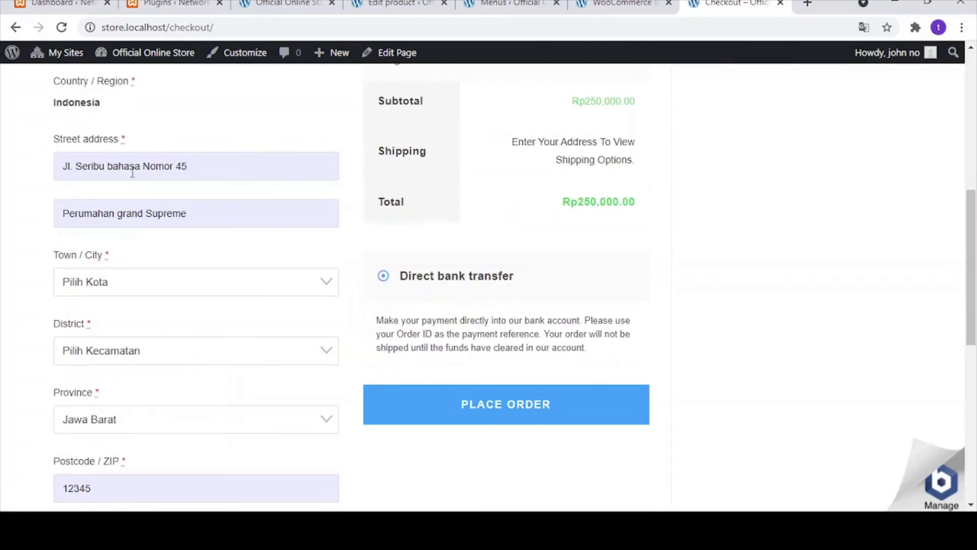
pyautogui.scroll(3, 174, 218)
pyautogui.scroll(-4, 204, 288)
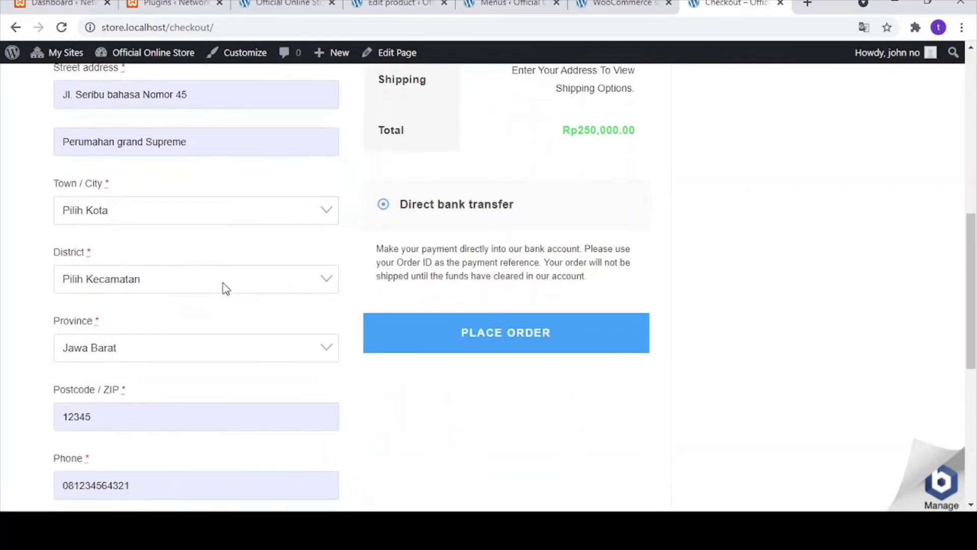
# Set the billing town to DEPOK and the district to CIMANGGIS,DEPOK.
pyautogui.click(310, 210)
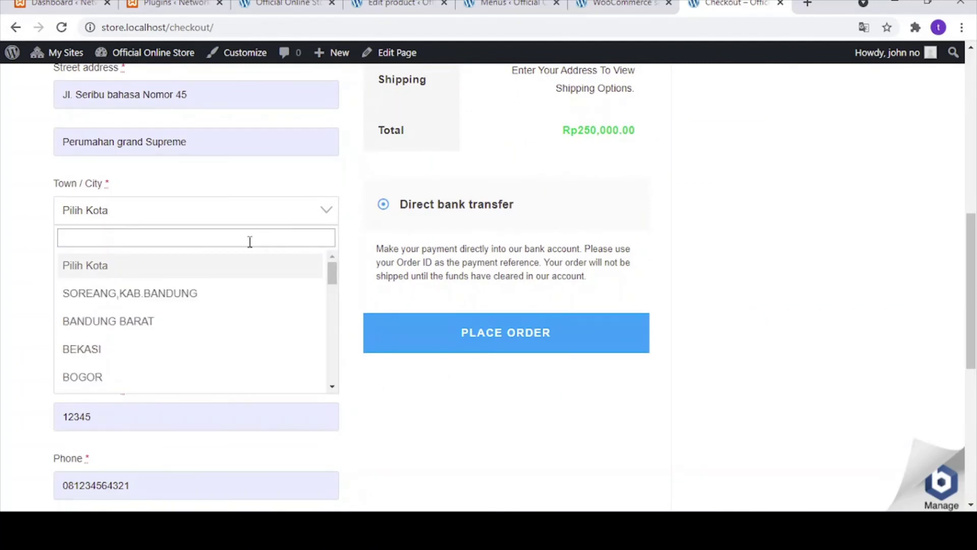
pyautogui.write('Depp')
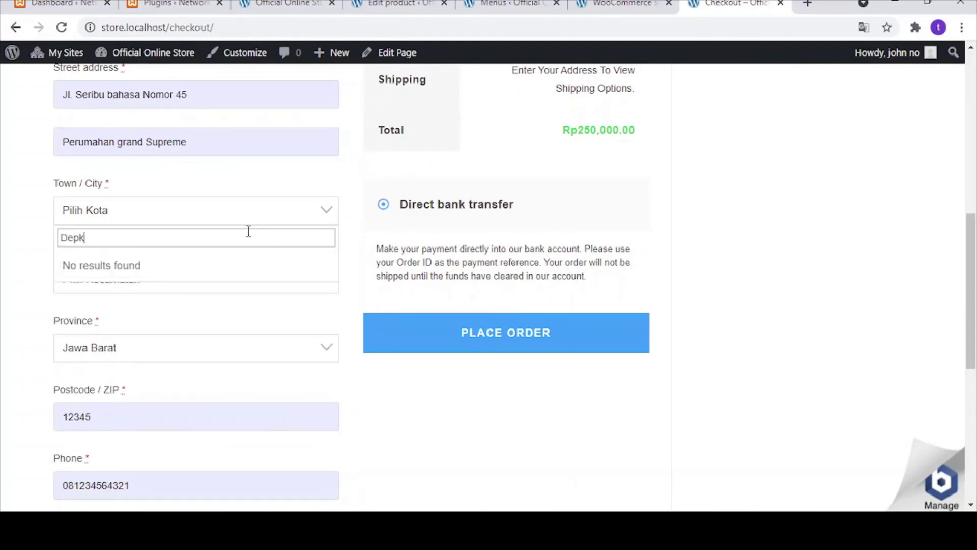
pyautogui.press('BackSpace')
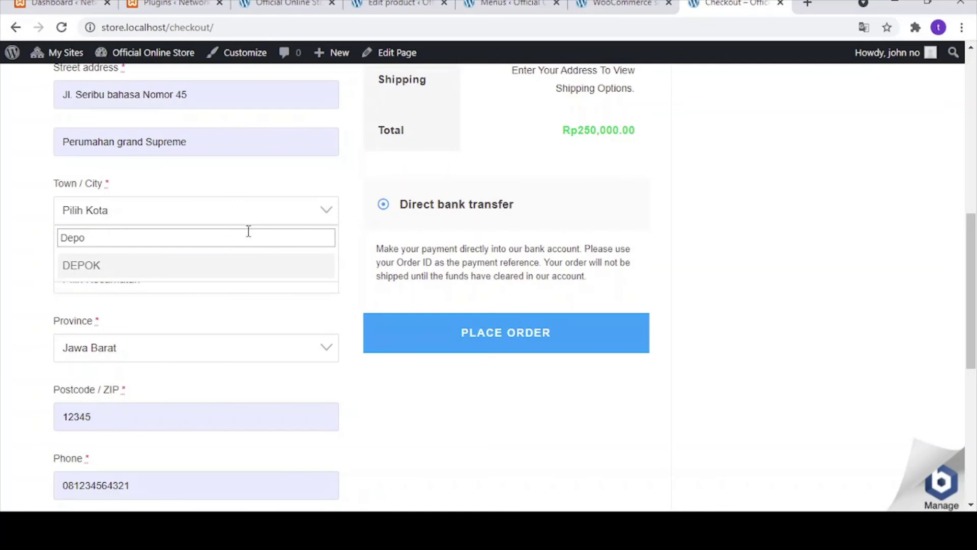
pyautogui.click(239, 266)
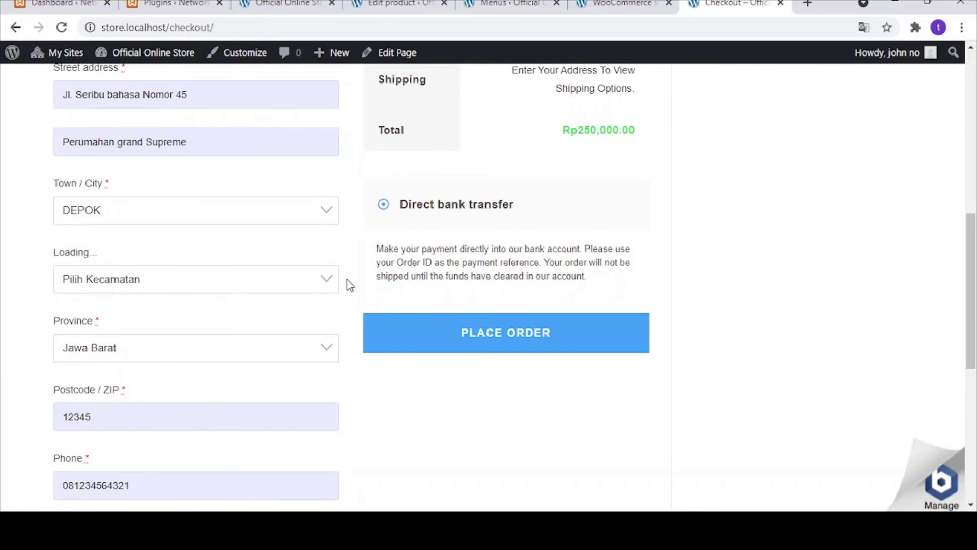
pyautogui.click(328, 283)
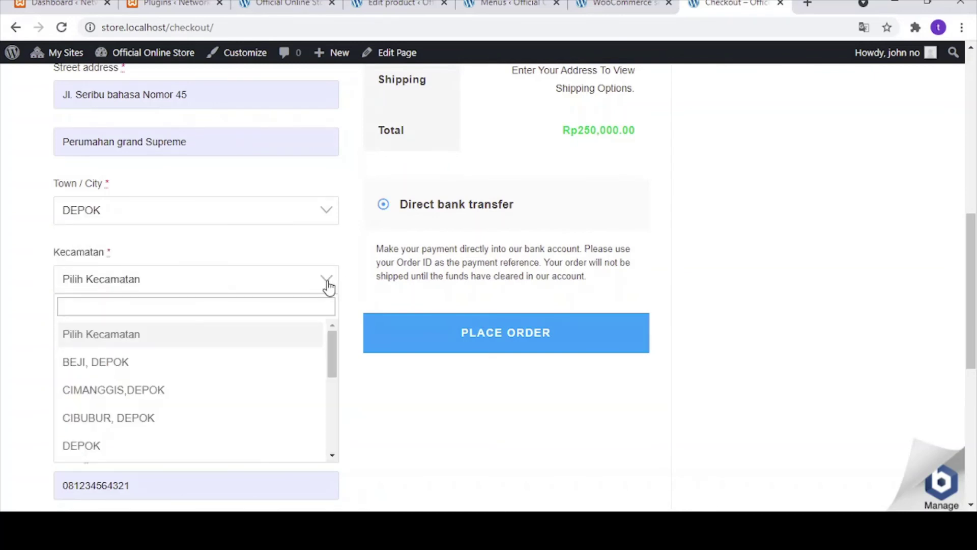
pyautogui.click(168, 390)
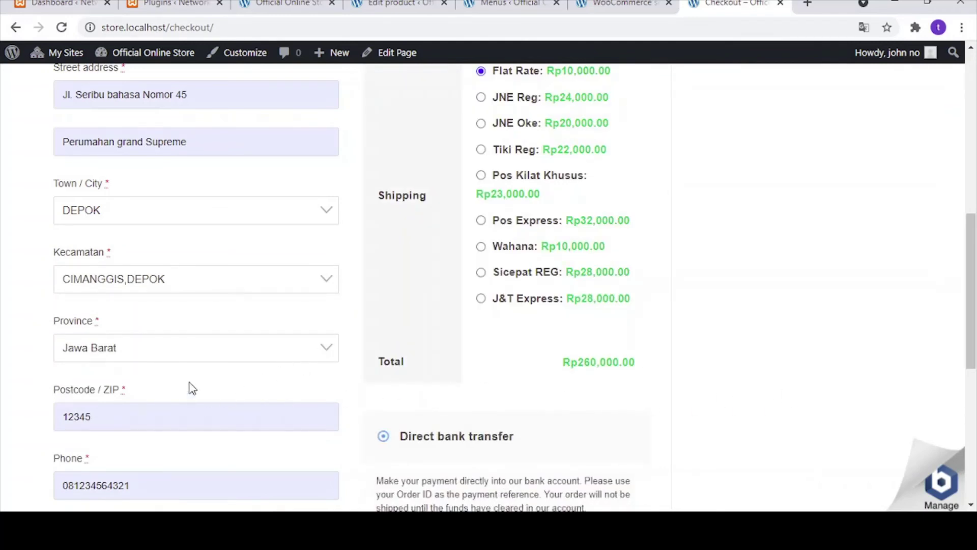
# Try the JNE Reg, JNE Oke, Tiki Reg, Pos Express, Wahana and J&T Express shipping options and return to Flat Rate.
pyautogui.scroll(1, 816, 326)
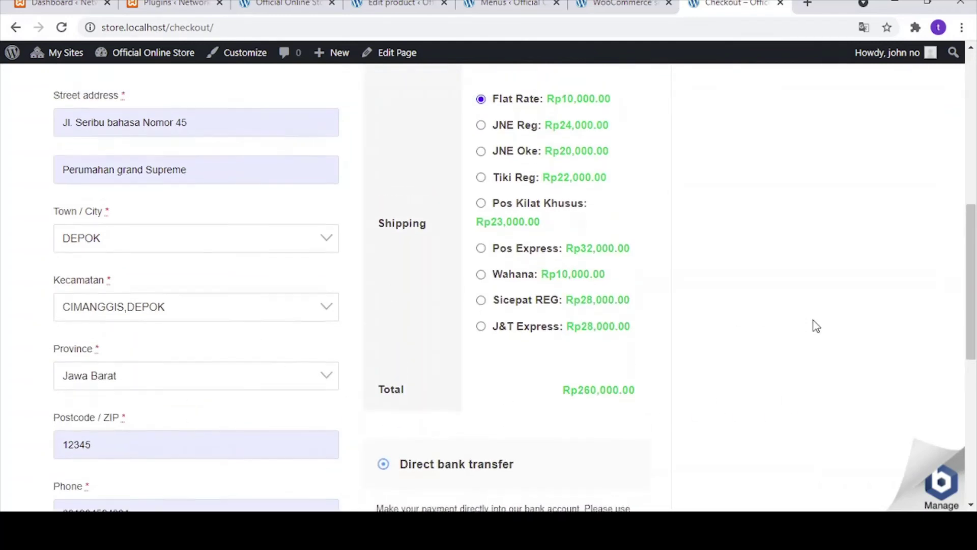
pyautogui.scroll(3, 817, 326)
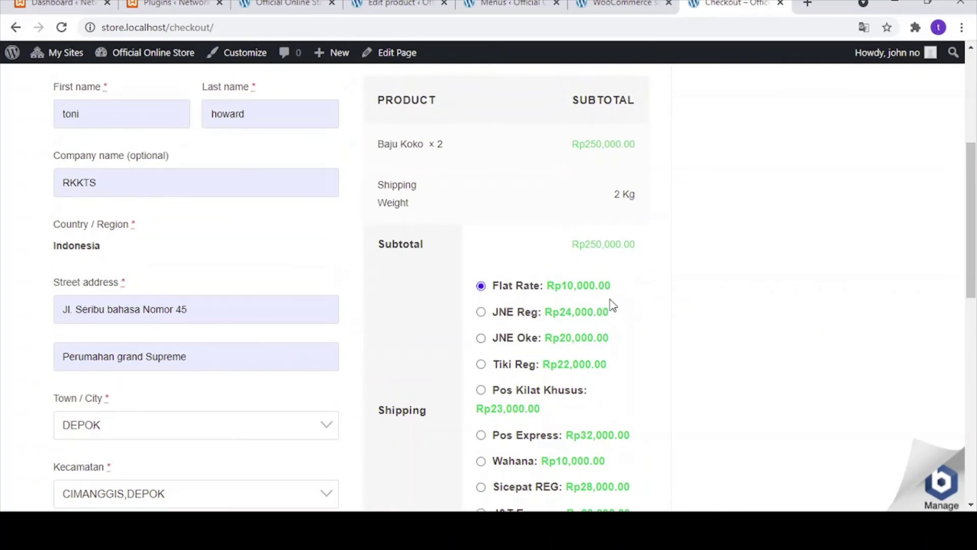
pyautogui.scroll(-1, 422, 311)
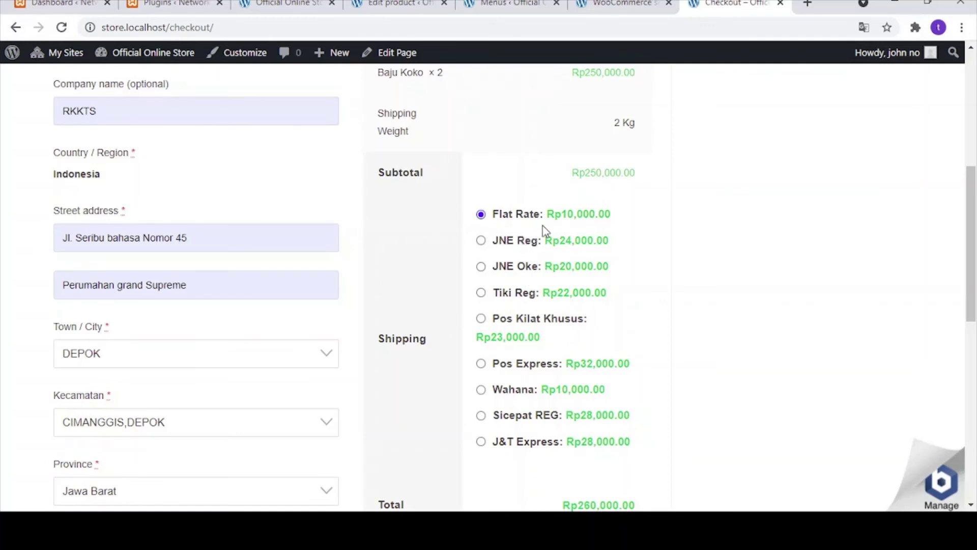
pyautogui.click(483, 242)
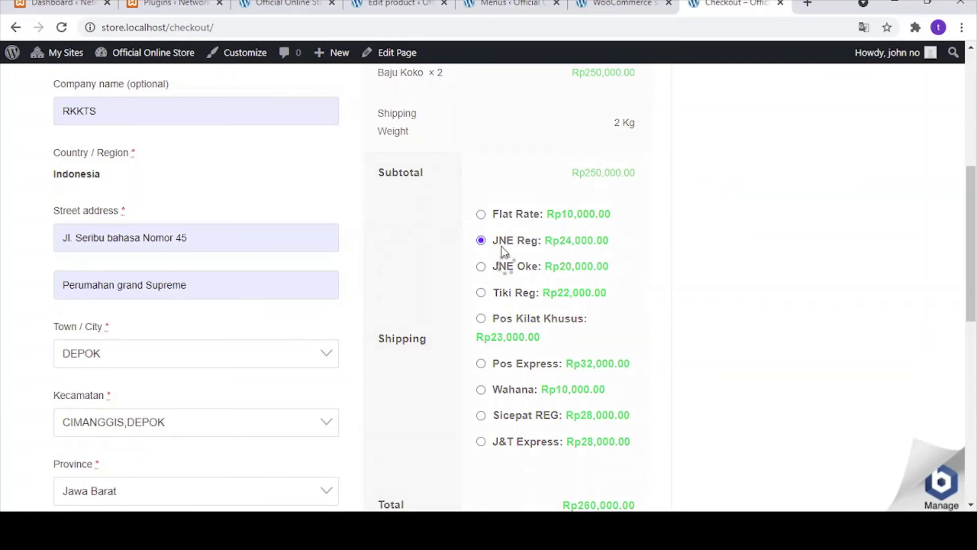
pyautogui.click(481, 266)
pyautogui.click(479, 294)
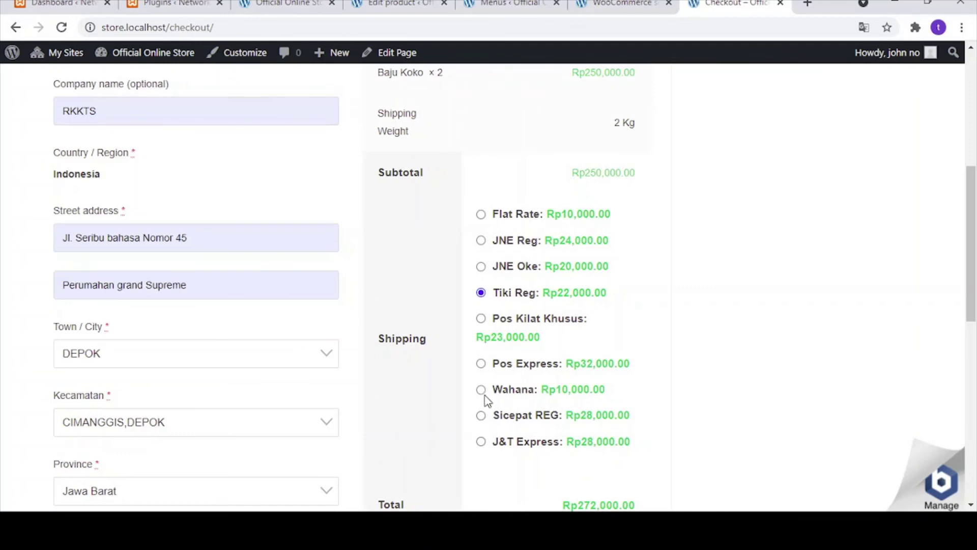
pyautogui.click(480, 364)
pyautogui.click(481, 389)
pyautogui.click(482, 442)
pyautogui.click(481, 214)
# Review the order total, direct bank transfer payment method and billing details on the checkout page.
pyautogui.scroll(-3, 733, 347)
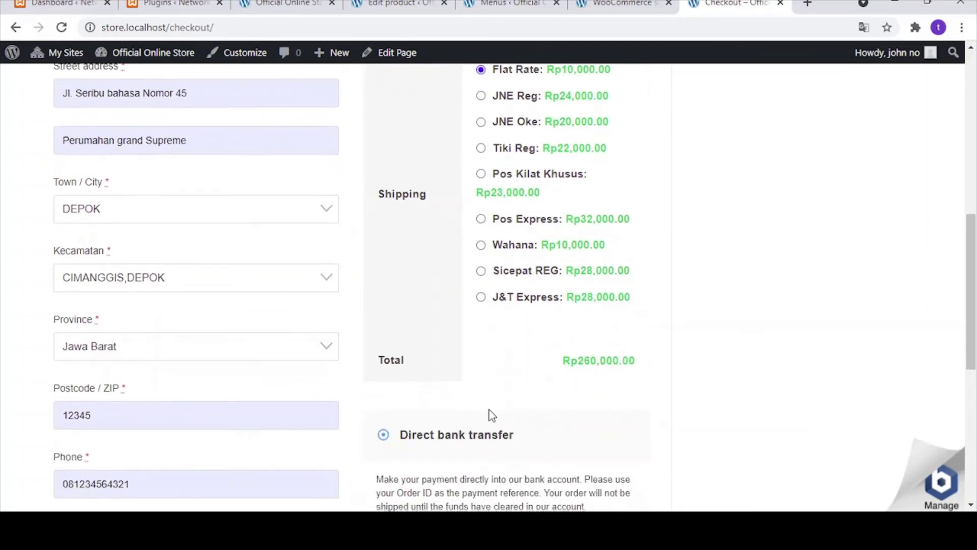
pyautogui.scroll(-4, 490, 415)
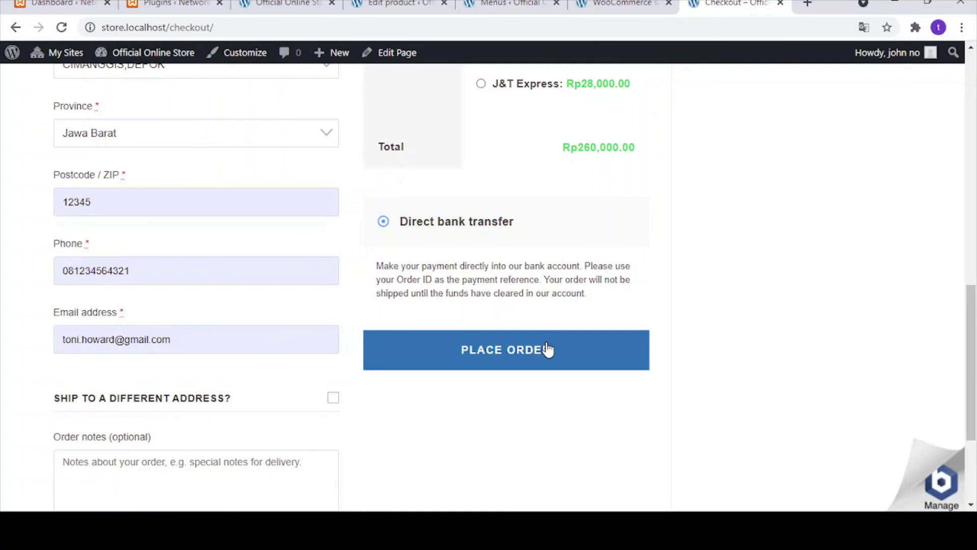
pyautogui.click(589, 334)
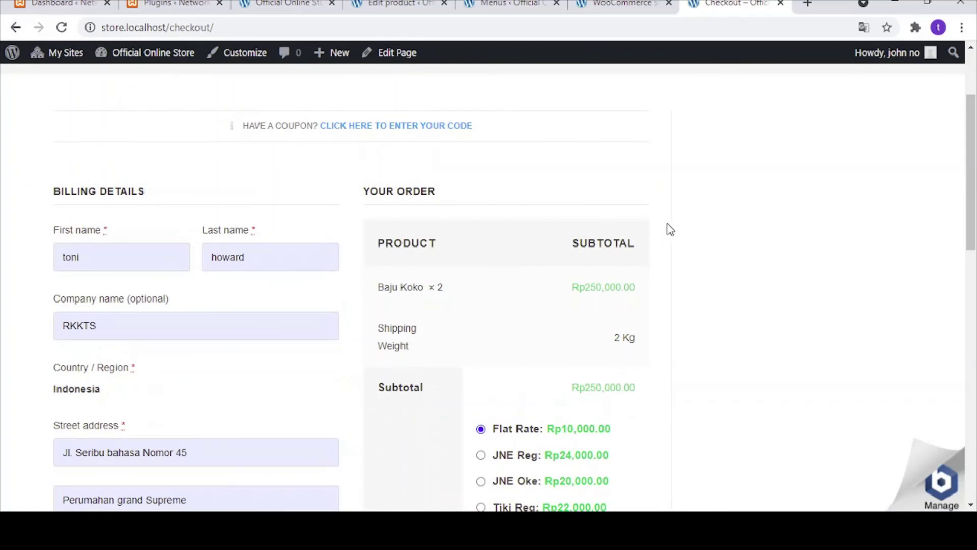
pyautogui.scroll(2, 682, 284)
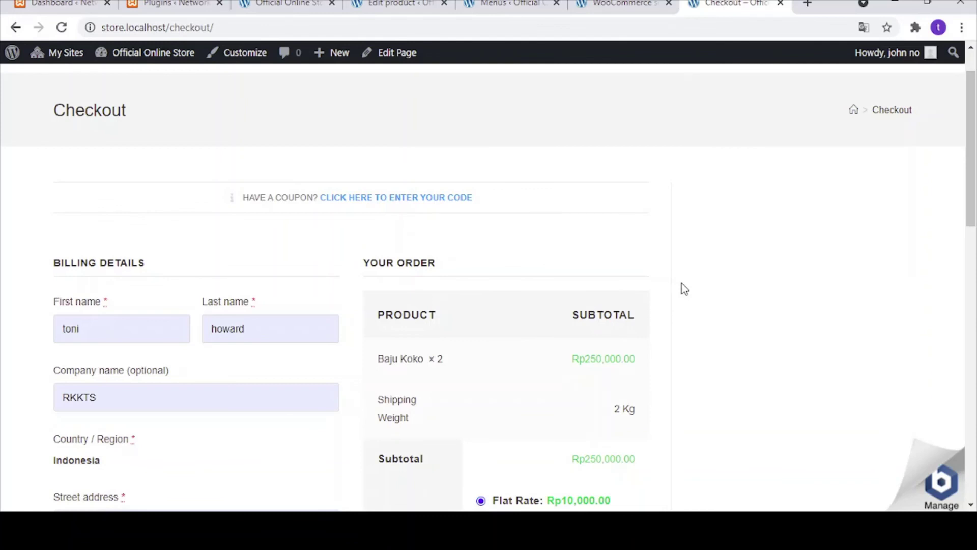
pyautogui.scroll(2, 639, 231)
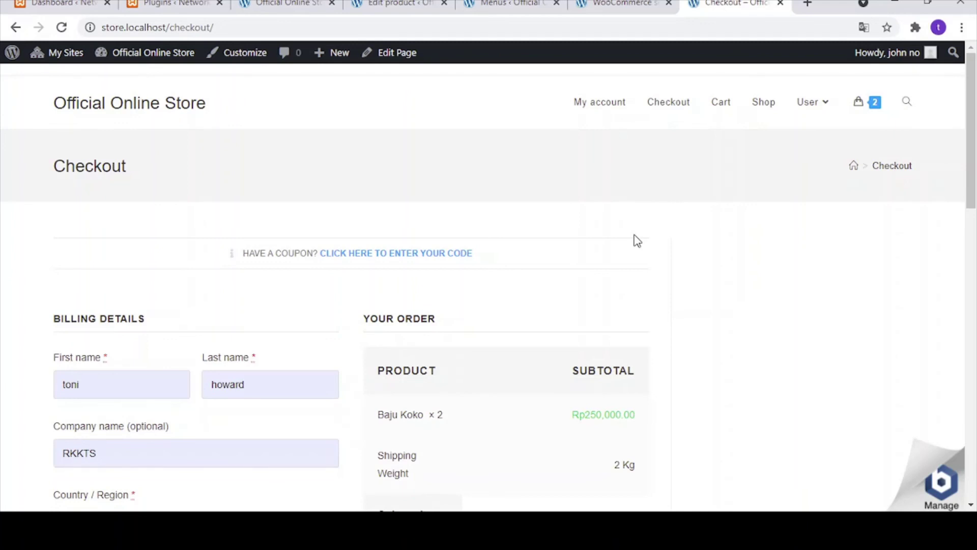
pyautogui.scroll(-15, 638, 247)
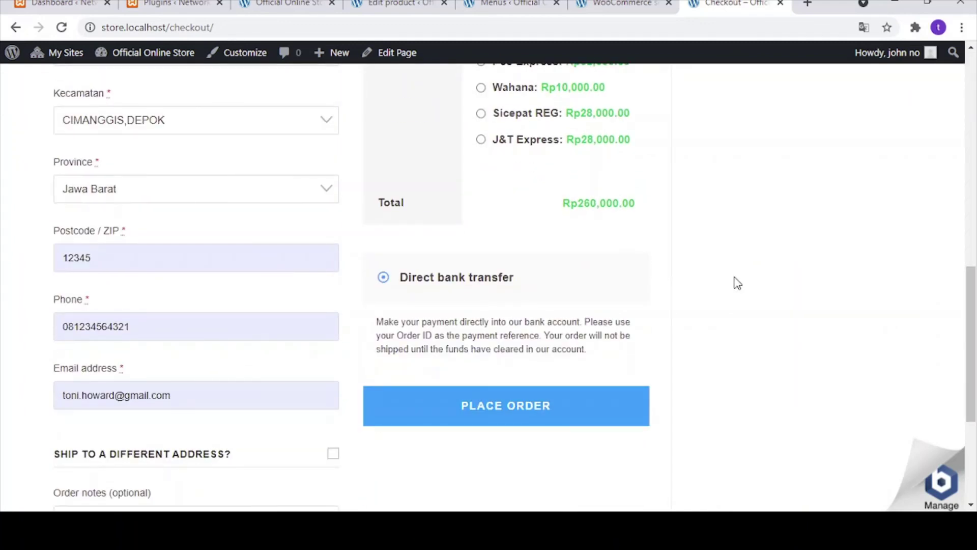
# Recheck the checkout page from the billing details and shipping options to the order total and payment section.
pyautogui.scroll(2, 738, 283)
pyautogui.scroll(6, 740, 283)
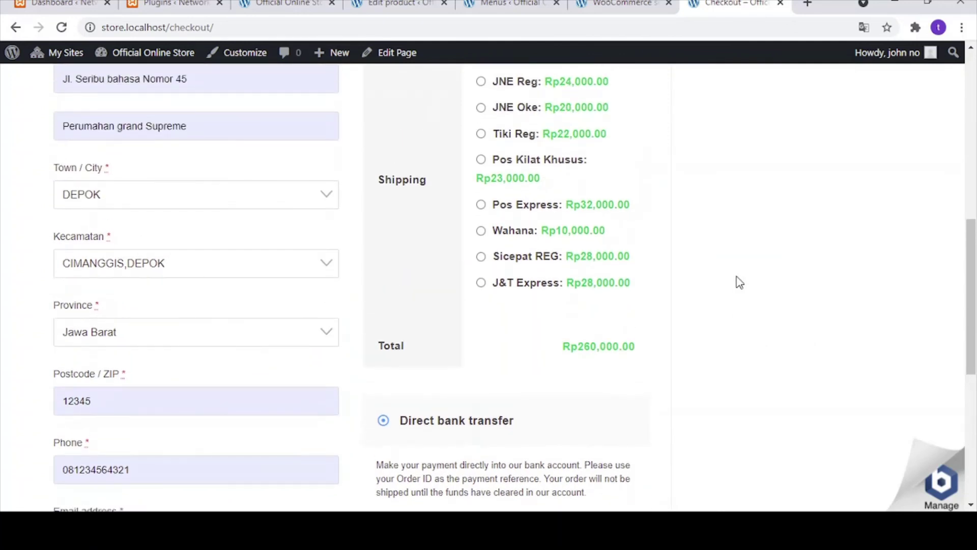
pyautogui.scroll(4, 740, 283)
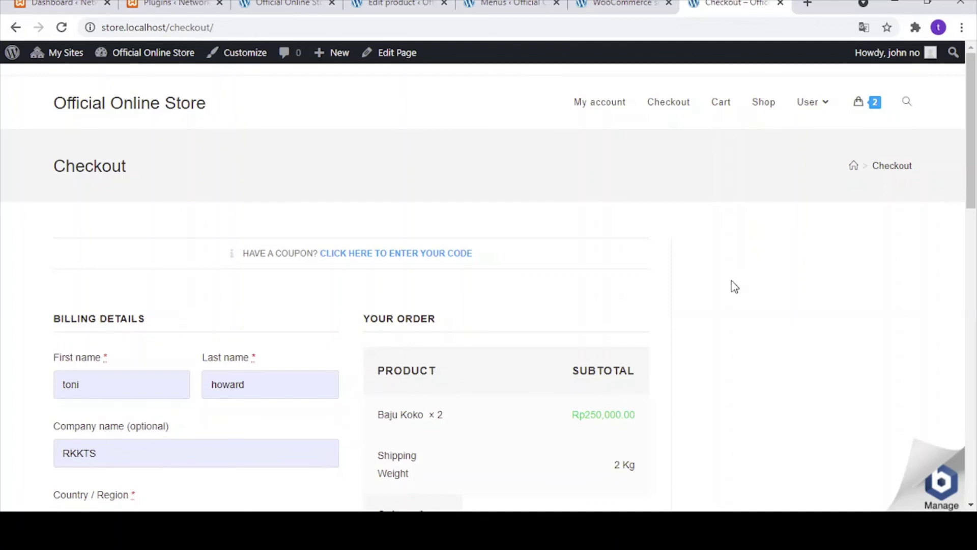
pyautogui.scroll(-12, 731, 283)
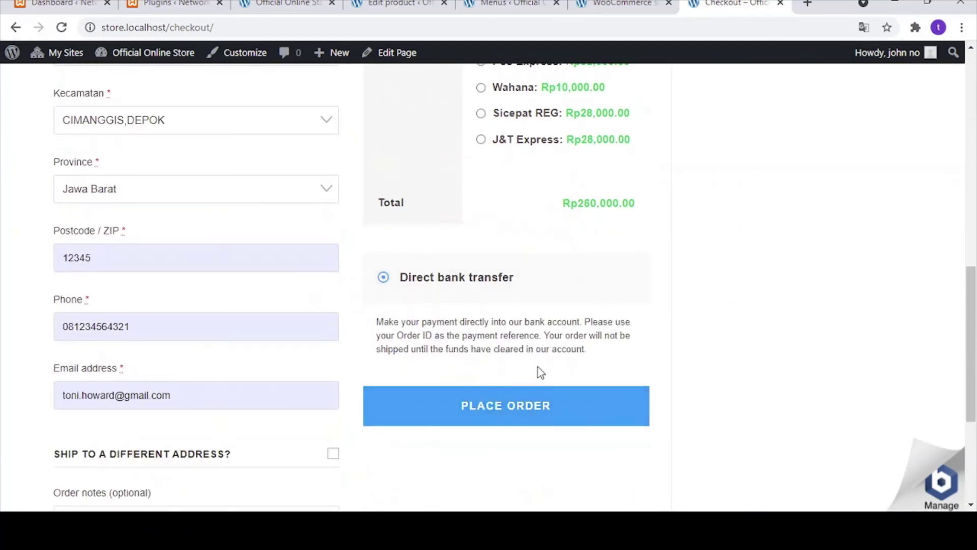
pyautogui.scroll(4, 636, 285)
pyautogui.scroll(-2, 626, 402)
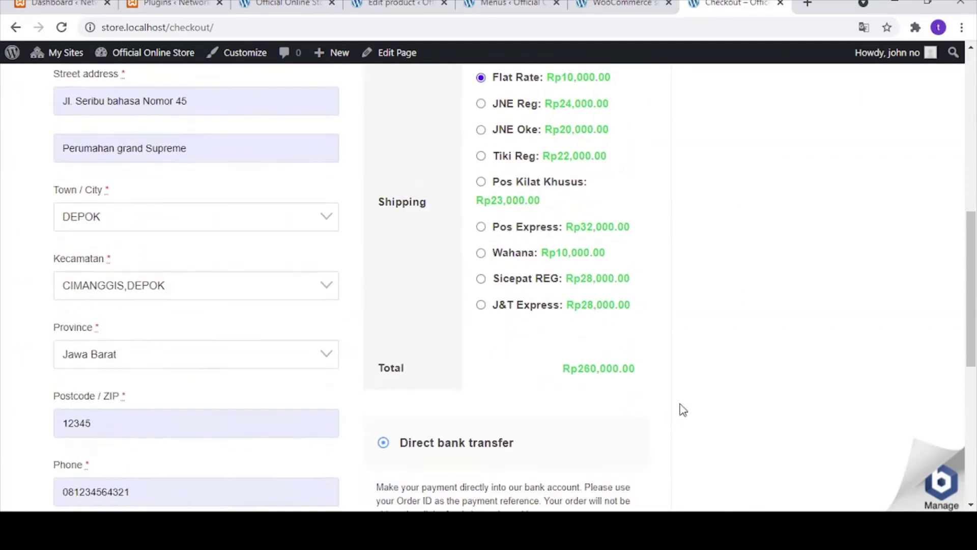
pyautogui.scroll(-3, 683, 410)
pyautogui.scroll(12, 759, 395)
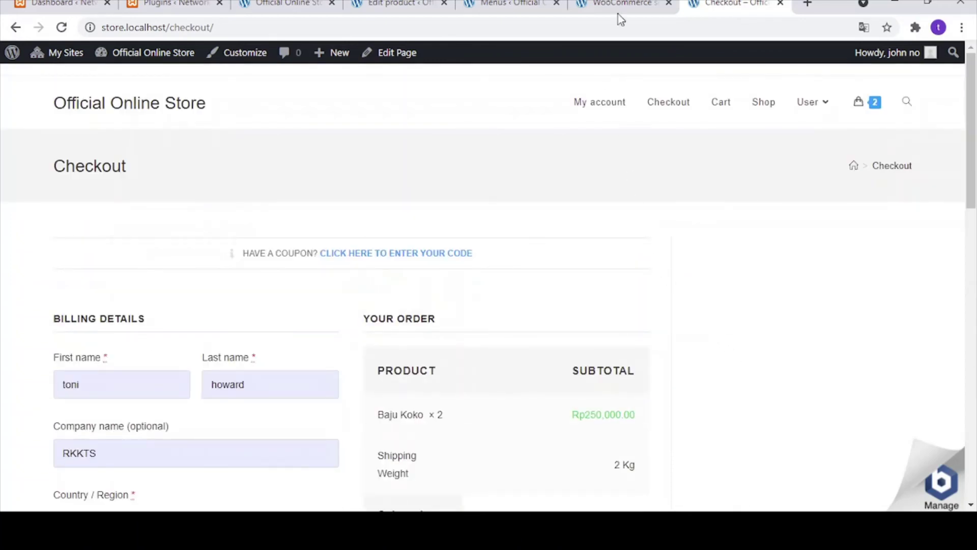
pyautogui.click(631, 4)
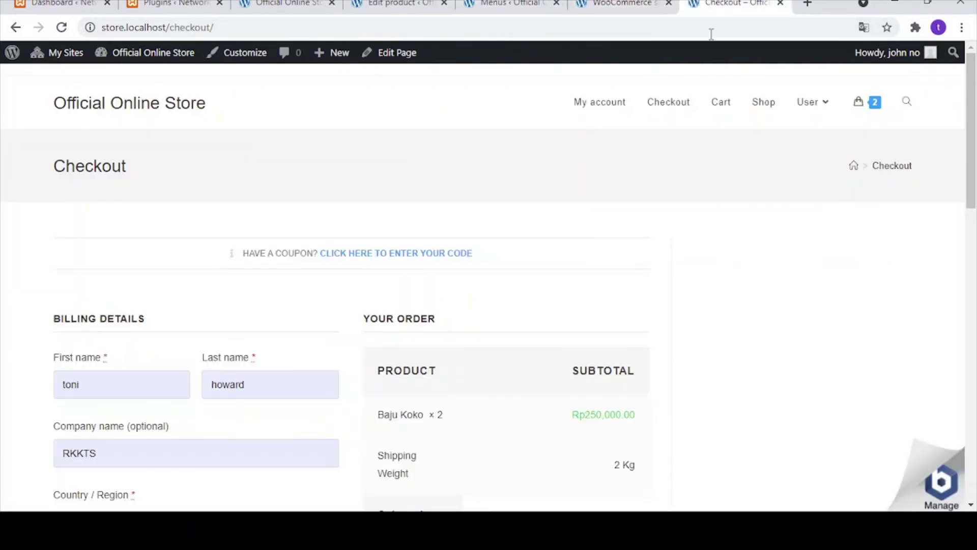
pyautogui.click(703, 4)
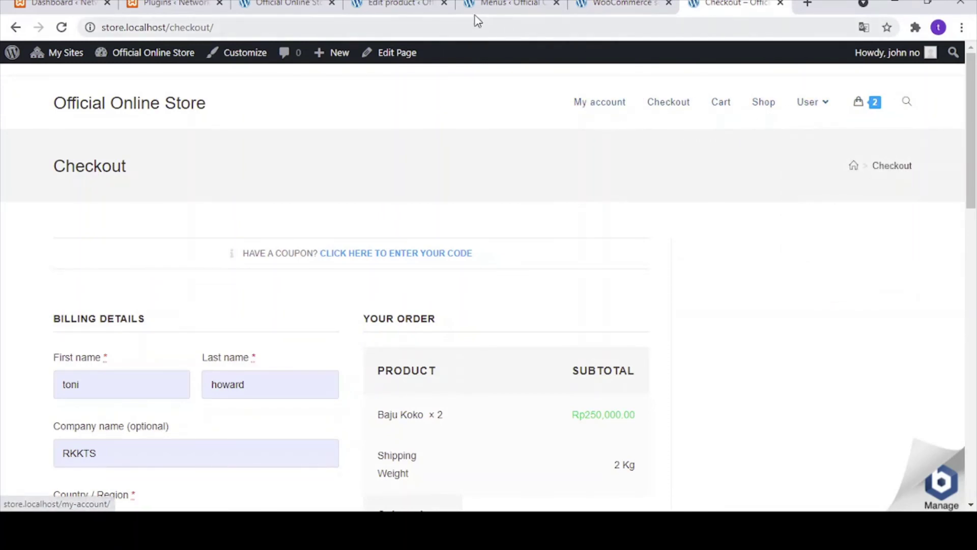
# Go to the shop page, open the Baju category of the Baju Koko product in a new tab and view its listing.
pyautogui.click(764, 103)
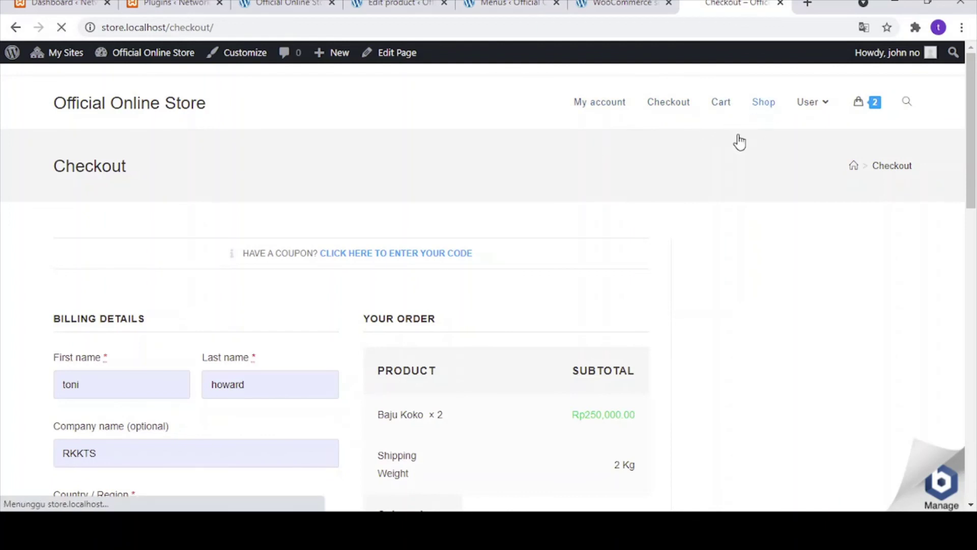
pyautogui.scroll(-4, 397, 407)
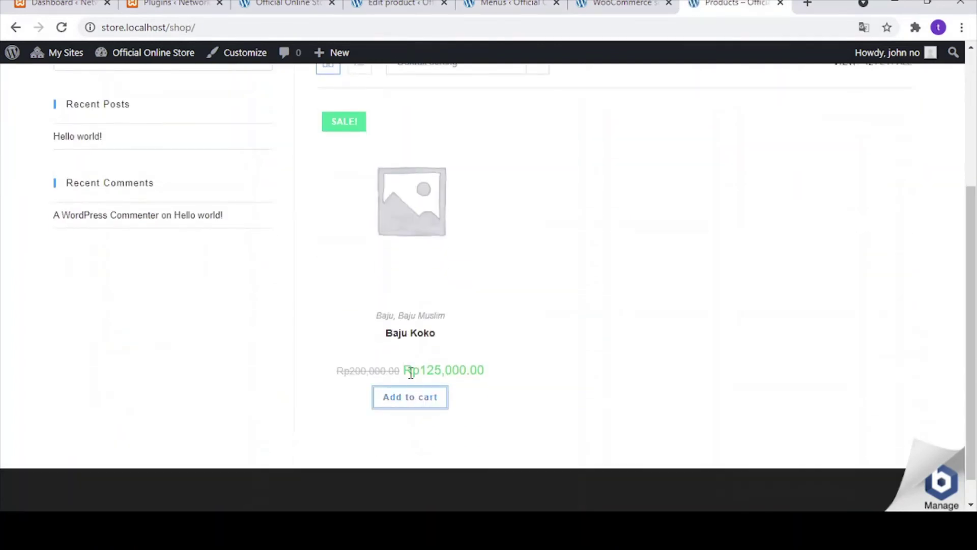
pyautogui.rightClick(386, 323)
pyautogui.click(413, 330)
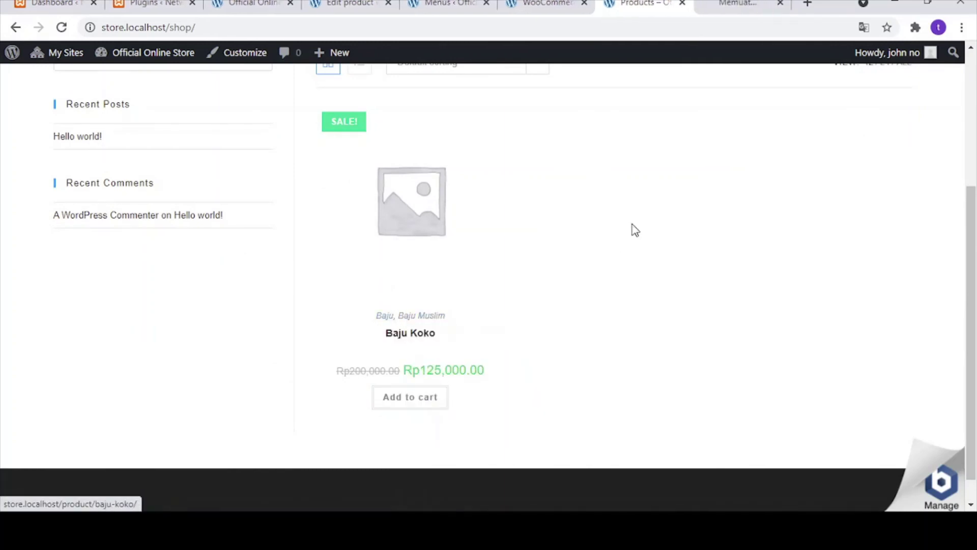
pyautogui.hotkey('ctrl', 'Tab')
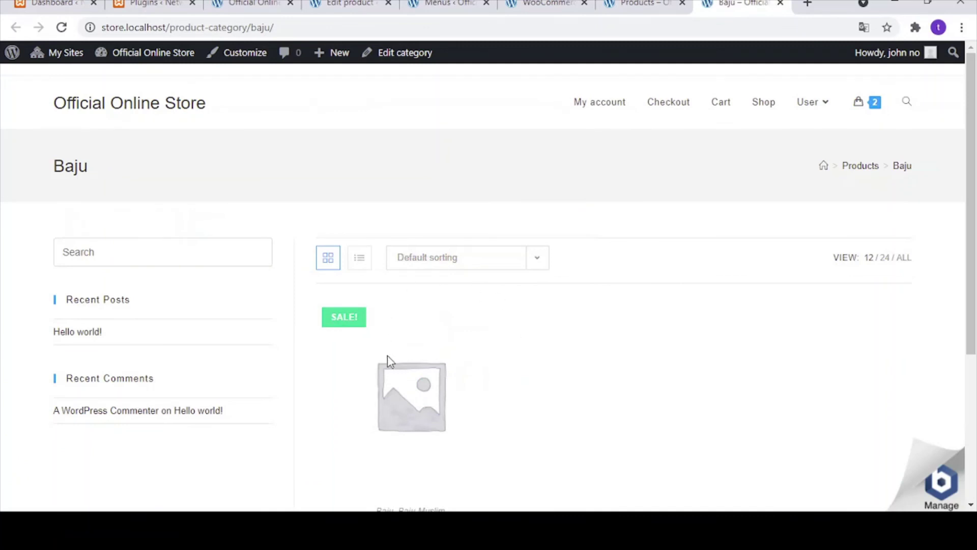
pyautogui.scroll(-4, 421, 399)
pyautogui.scroll(3, 504, 289)
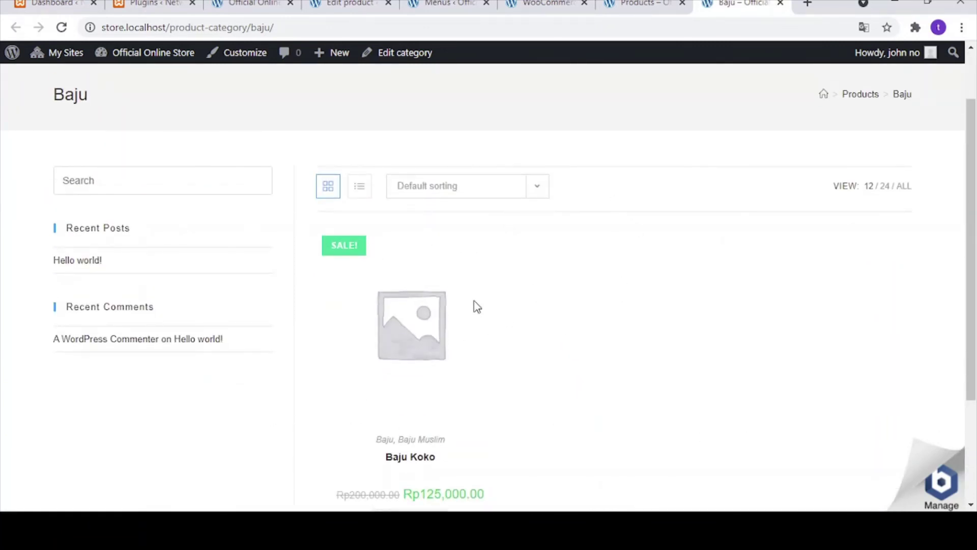
# Copy the Baju category page's address and enter it as the URL of a new custom link for Menu Utama.
pyautogui.click(252, 28)
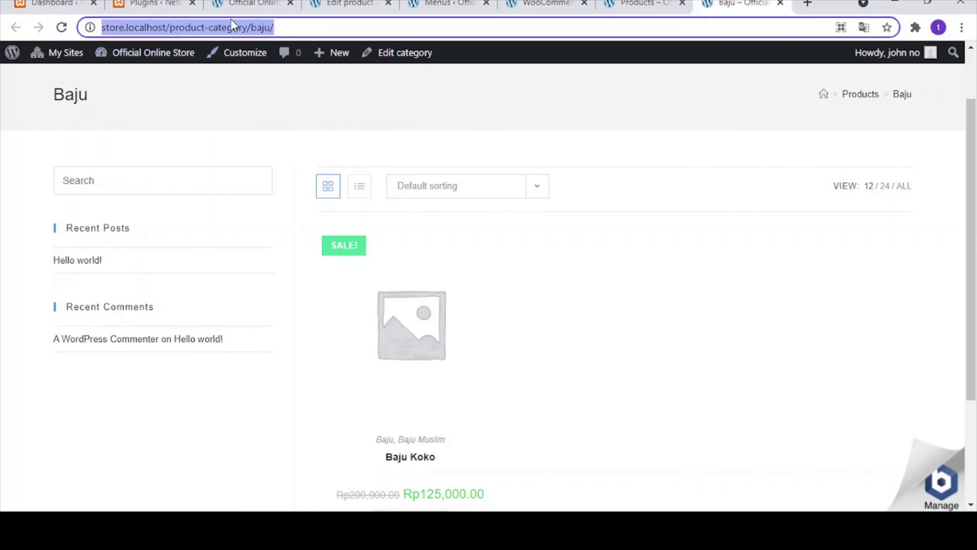
pyautogui.click(787, 353)
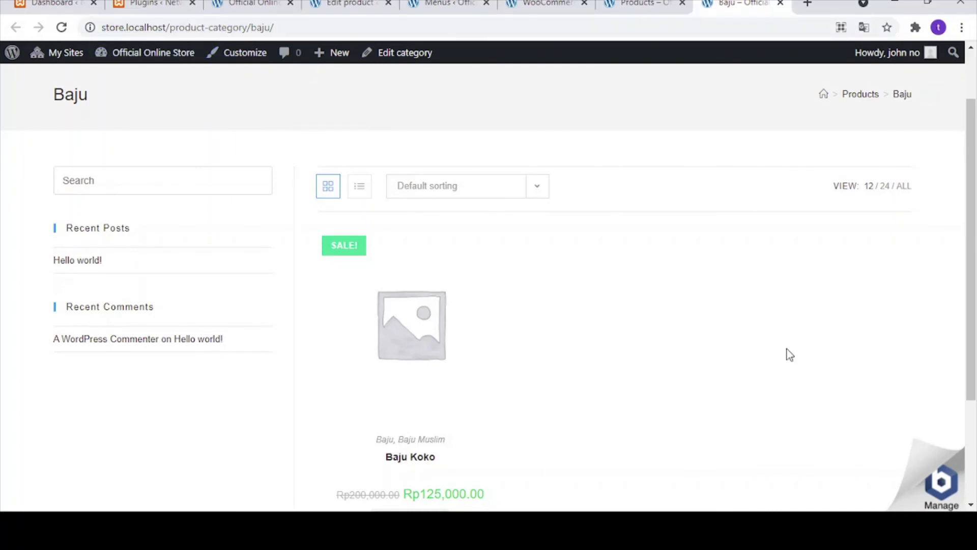
pyautogui.click(450, 6)
pyautogui.scroll(-5, 390, 314)
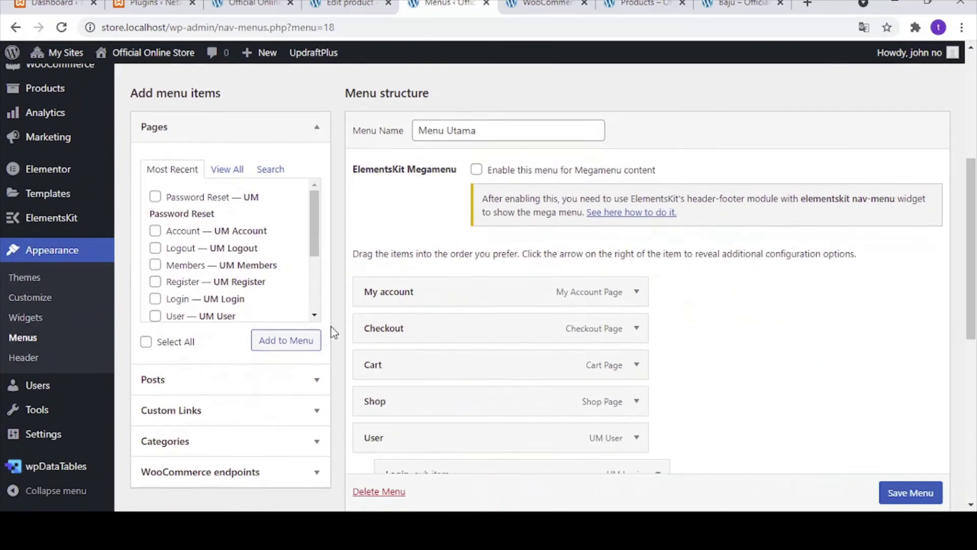
pyautogui.scroll(-2, 330, 327)
pyautogui.click(318, 327)
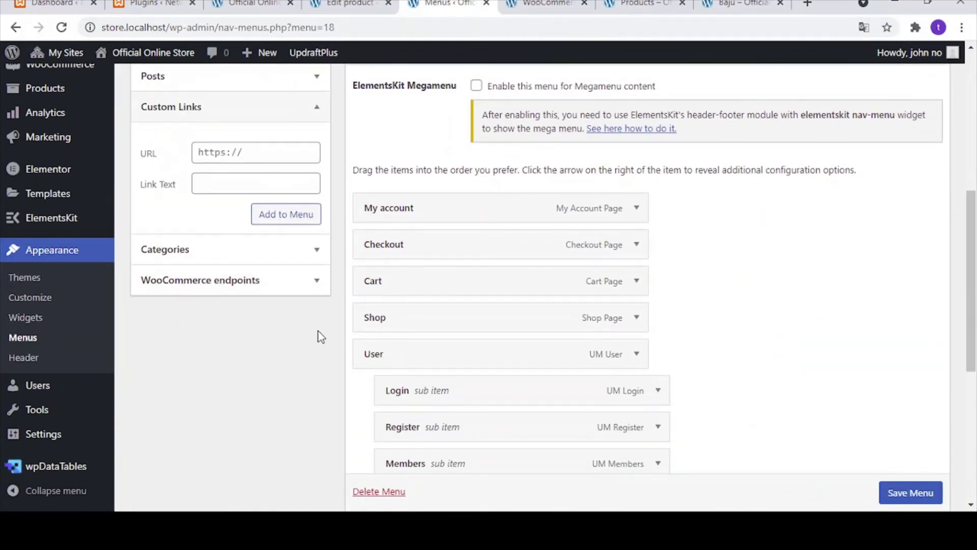
pyautogui.click(253, 151)
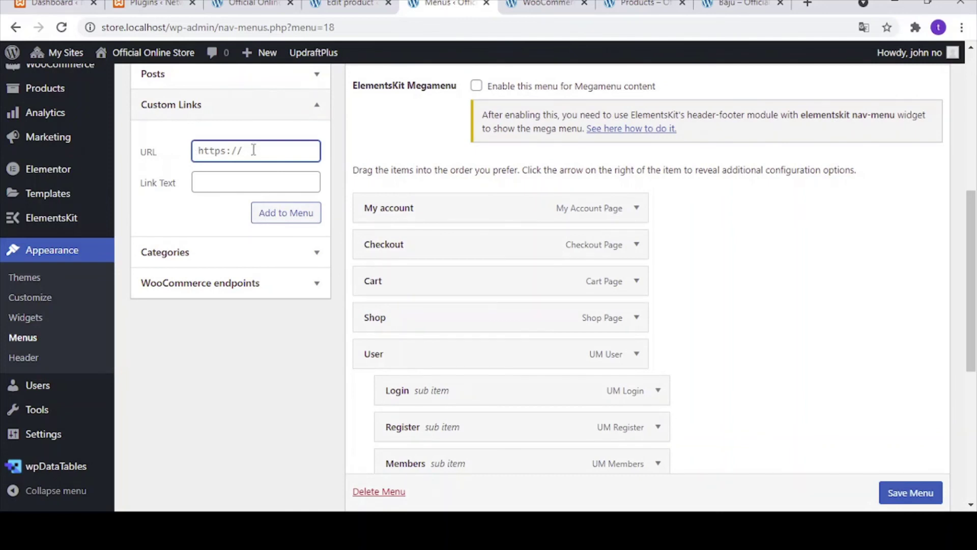
pyautogui.hotkey('ctrl', 'v')
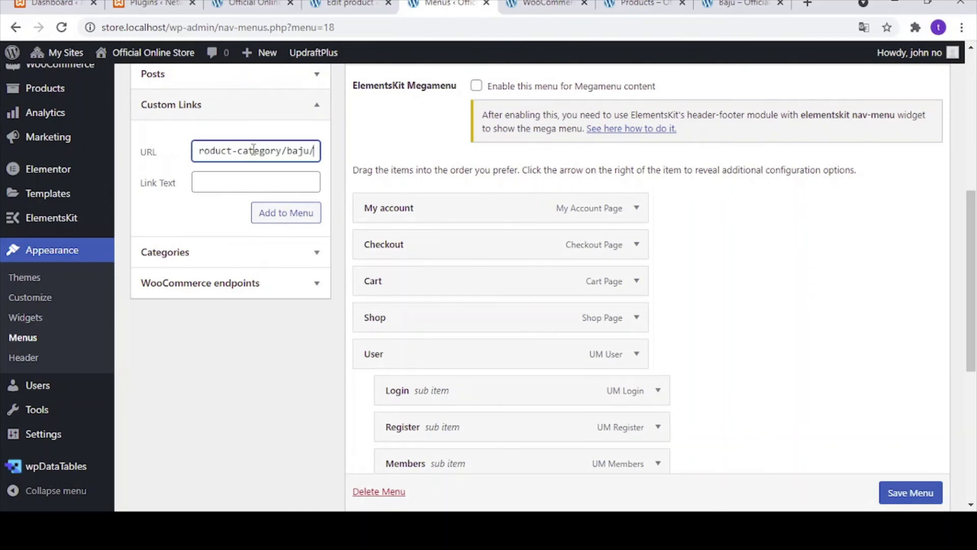
pyautogui.press('Home')
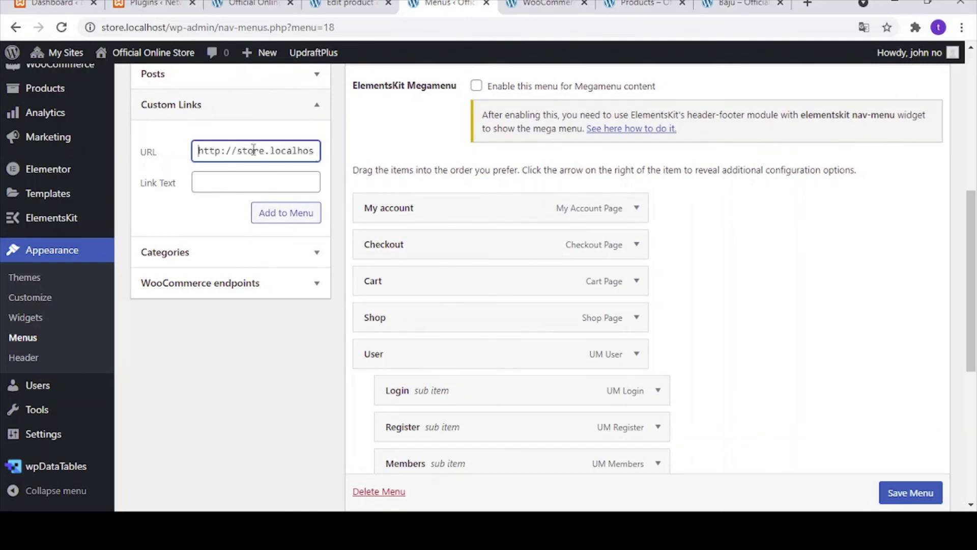
# Set the custom link's text to Baju and add the link to the menu.
pyautogui.click(216, 184)
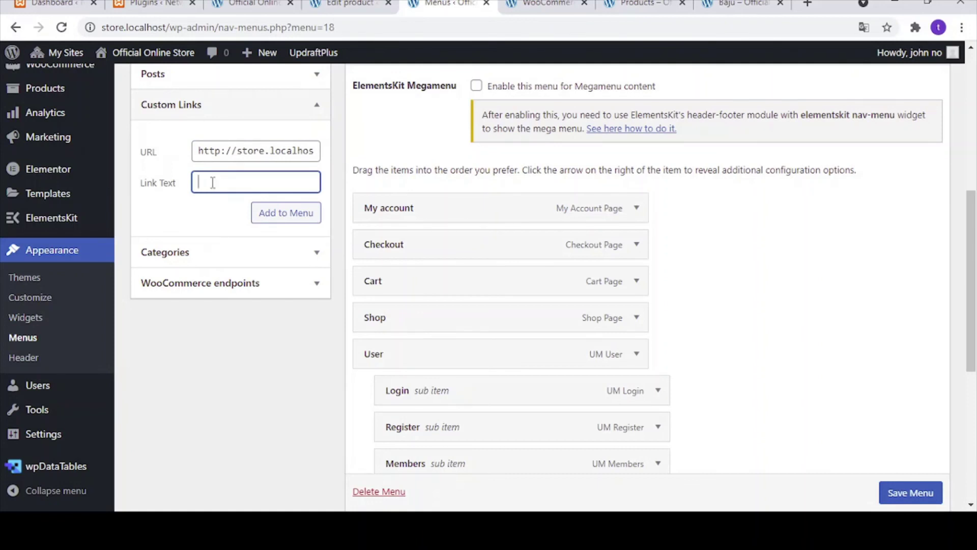
pyautogui.write('Baju')
pyautogui.click(275, 218)
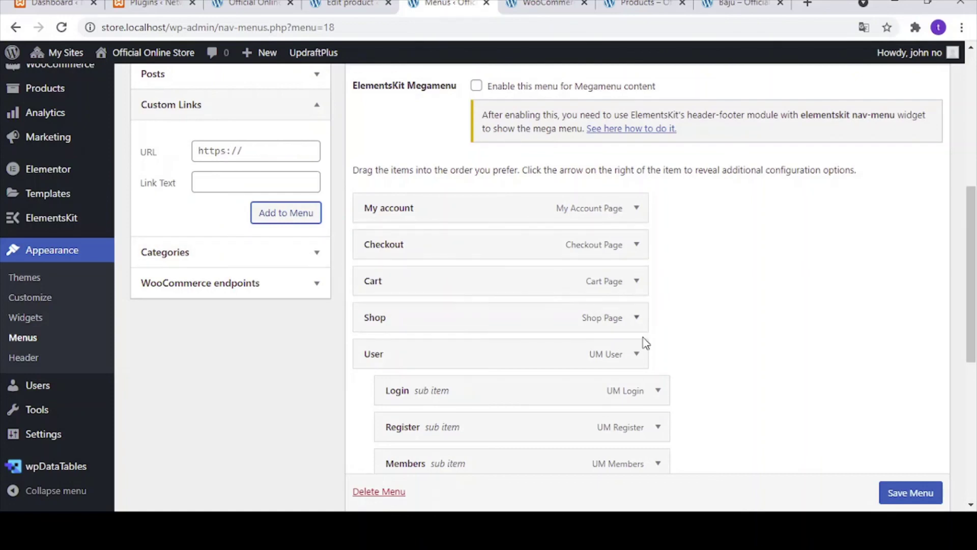
# Move the Baju link under Shop as its sub item and save Menu Utama.
pyautogui.scroll(-5, 655, 353)
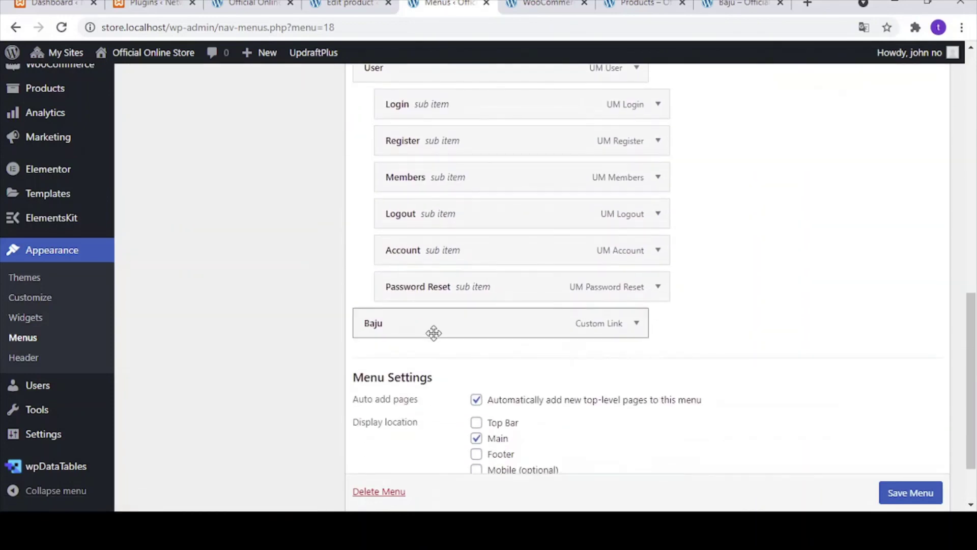
pyautogui.scroll(3, 432, 331)
pyautogui.scroll(-3, 433, 334)
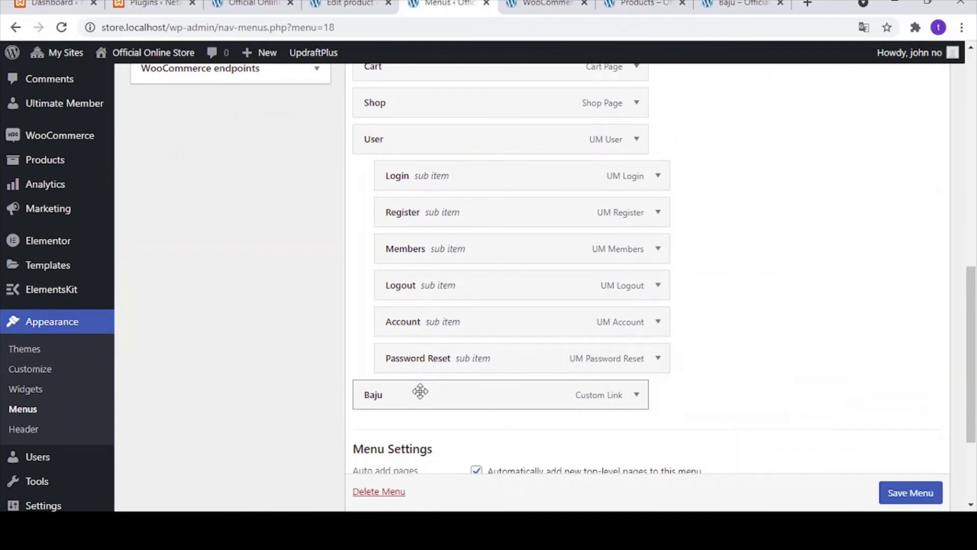
pyautogui.moveTo(420, 393); pyautogui.dragTo(470, 140)
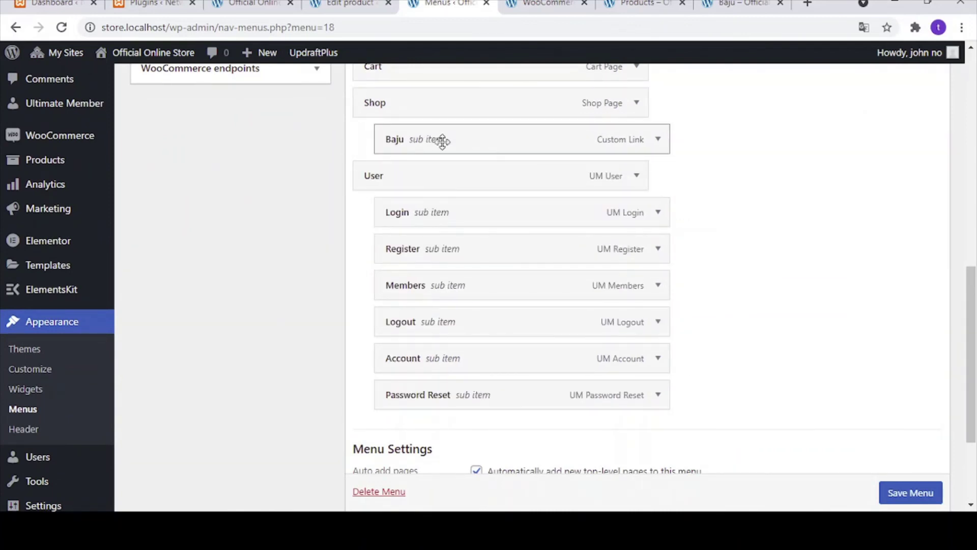
pyautogui.click(894, 492)
pyautogui.scroll(-1, 855, 473)
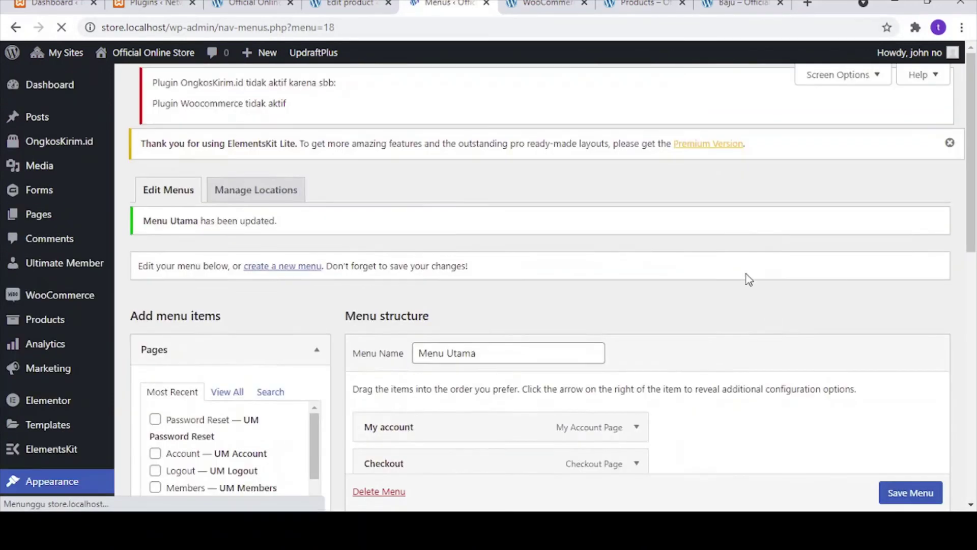
# Load the store's home page and test the Baju link under Shop by opening and viewing the category page.
pyautogui.click(744, 3)
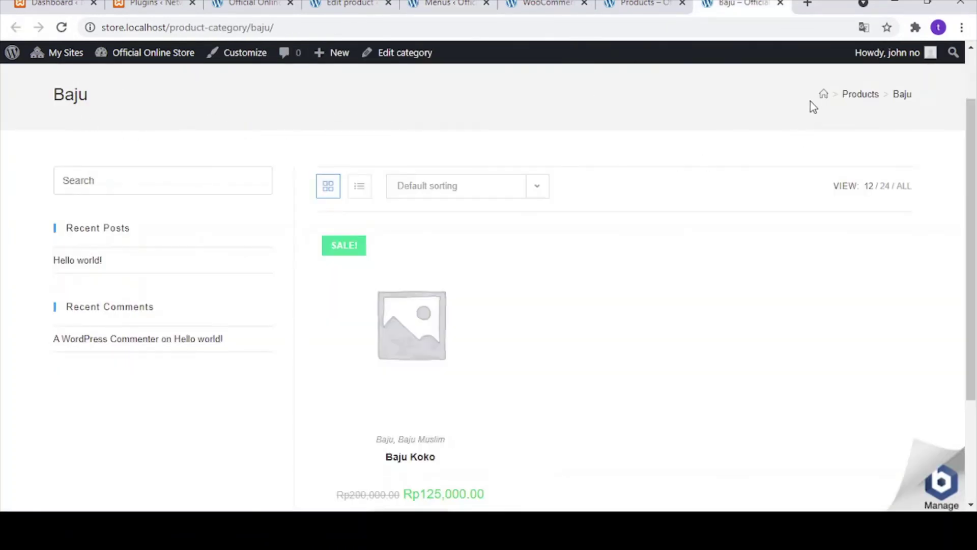
pyautogui.click(823, 96)
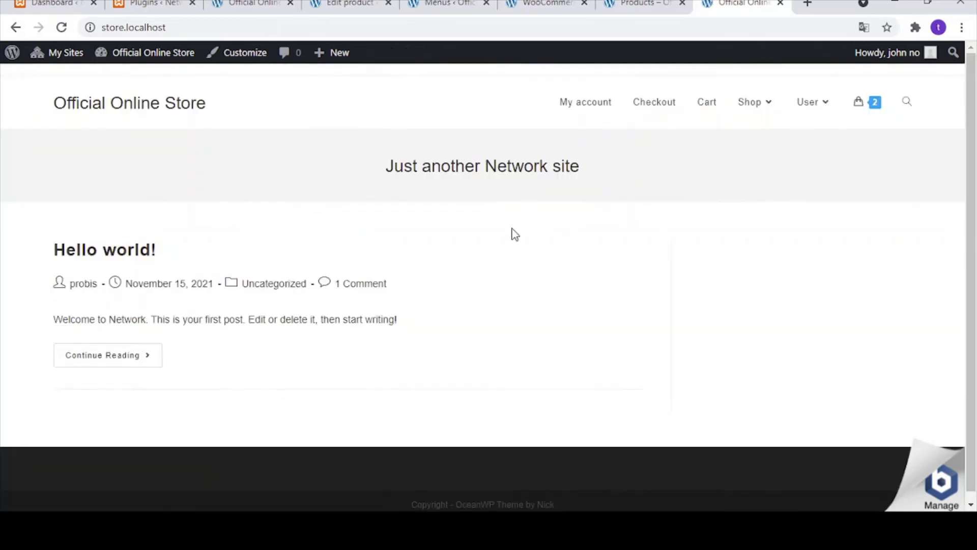
pyautogui.moveTo(762, 113)
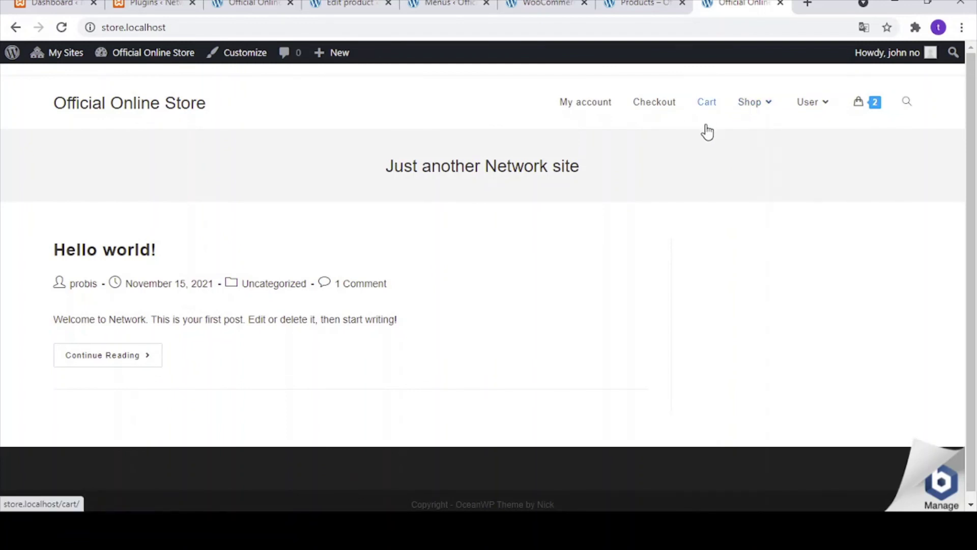
pyautogui.moveTo(749, 113)
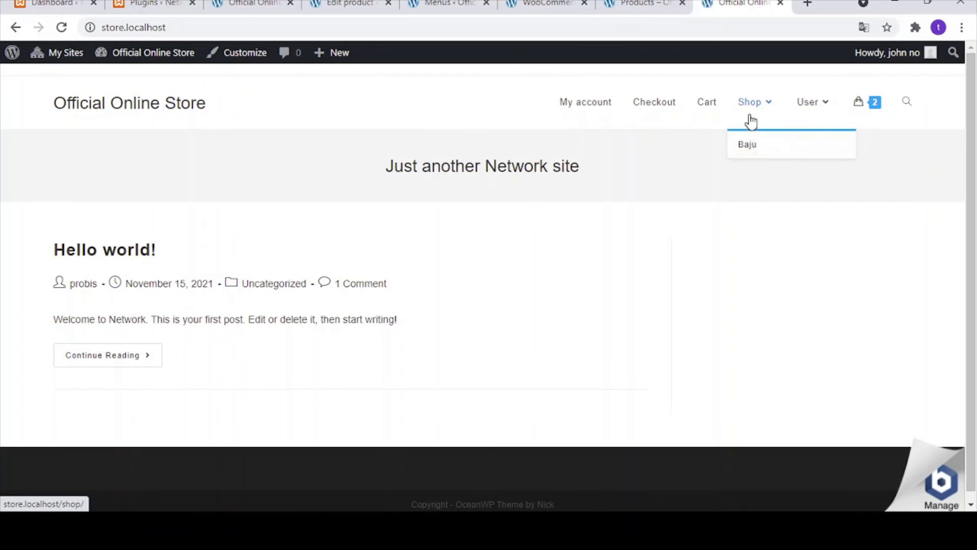
pyautogui.click(756, 148)
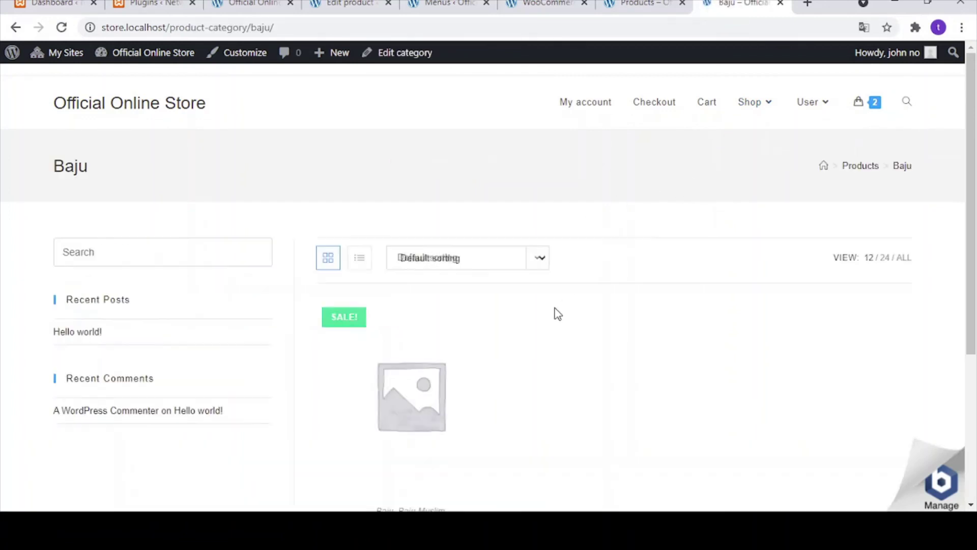
pyautogui.scroll(-3, 540, 286)
pyautogui.scroll(2, 590, 265)
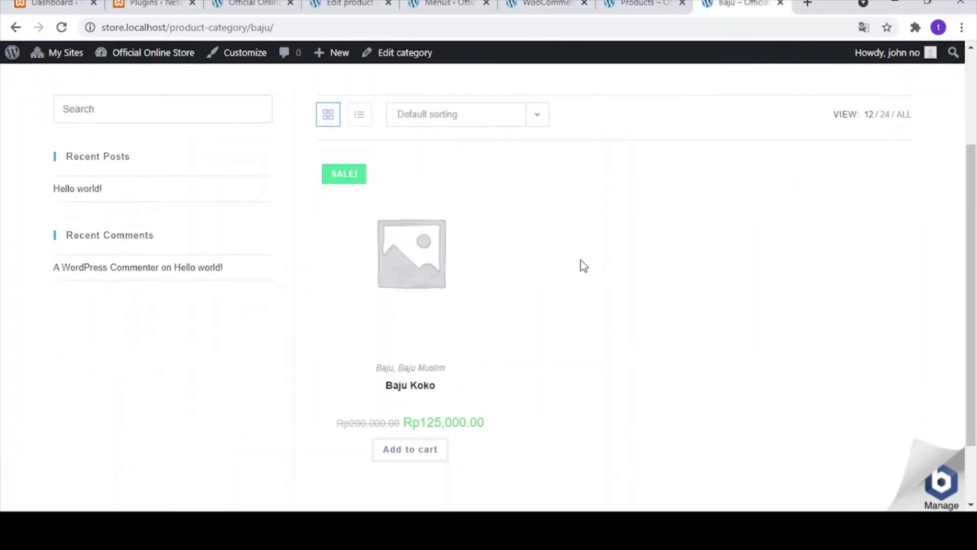